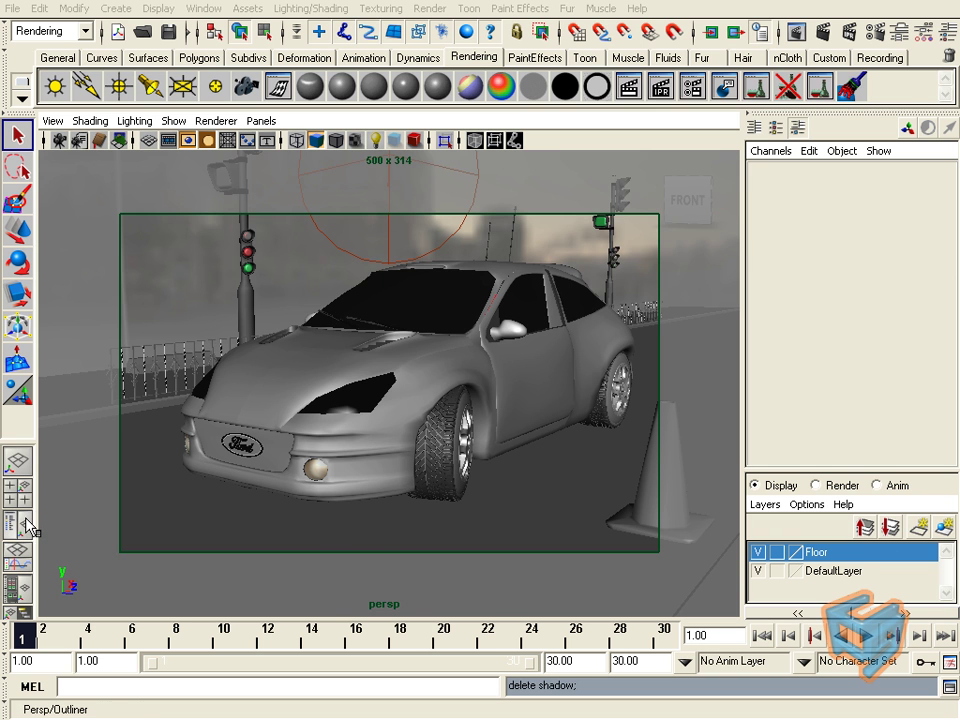
# - Review the KeyLight (spotLight1) and BackLight (spotLight2) attributes, then return to a single perspective view
pyautogui.click(20, 522)
pyautogui.click(140, 280)
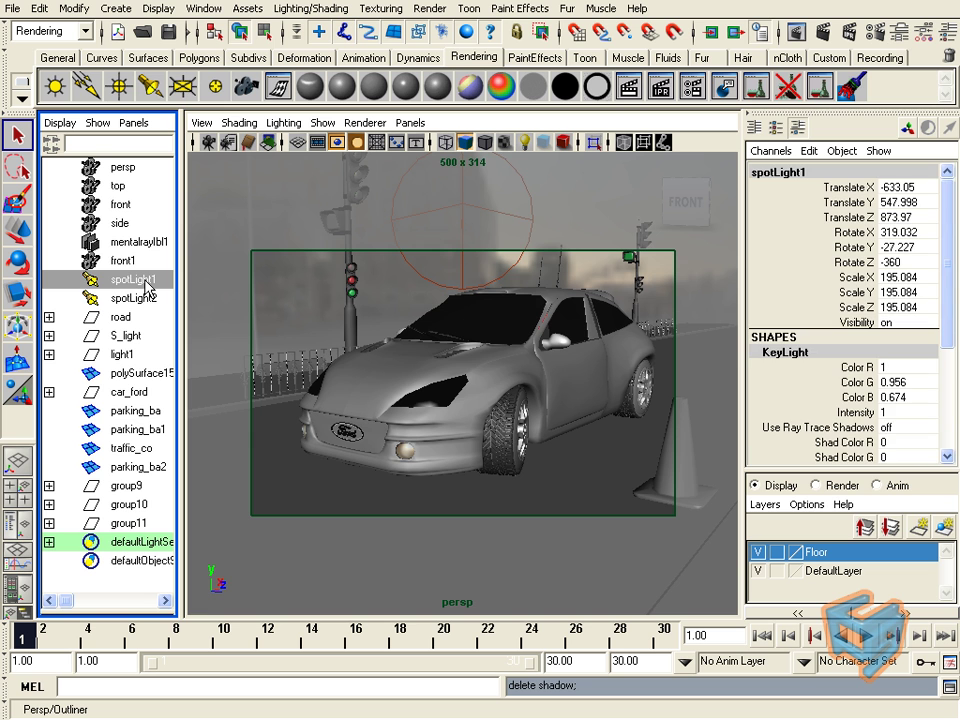
pyautogui.hotkey('ctrl', 'a')
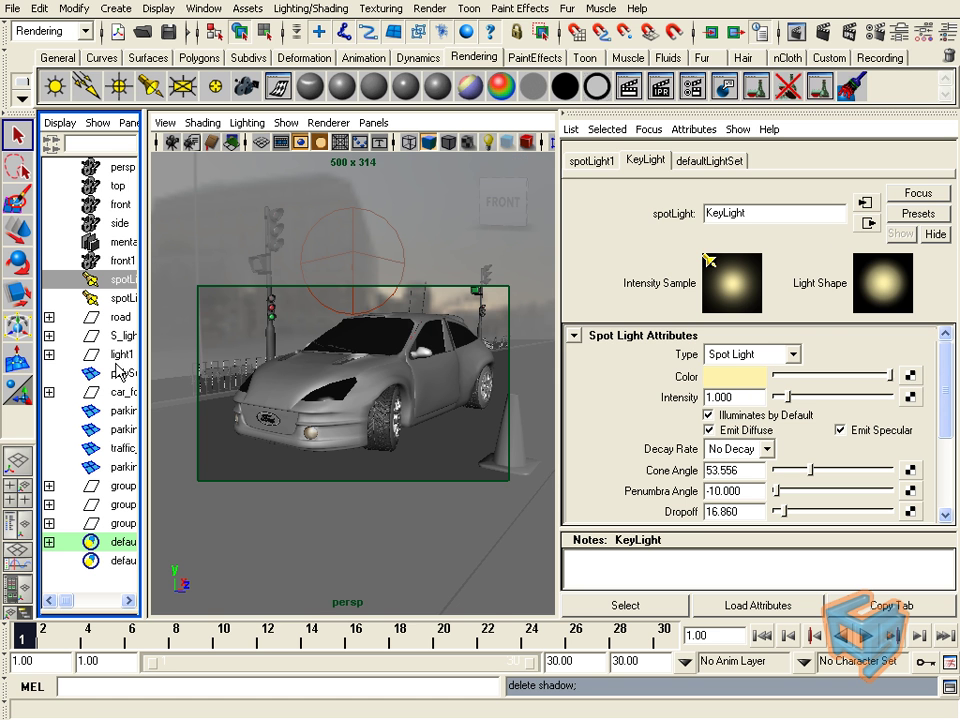
pyautogui.click(118, 300)
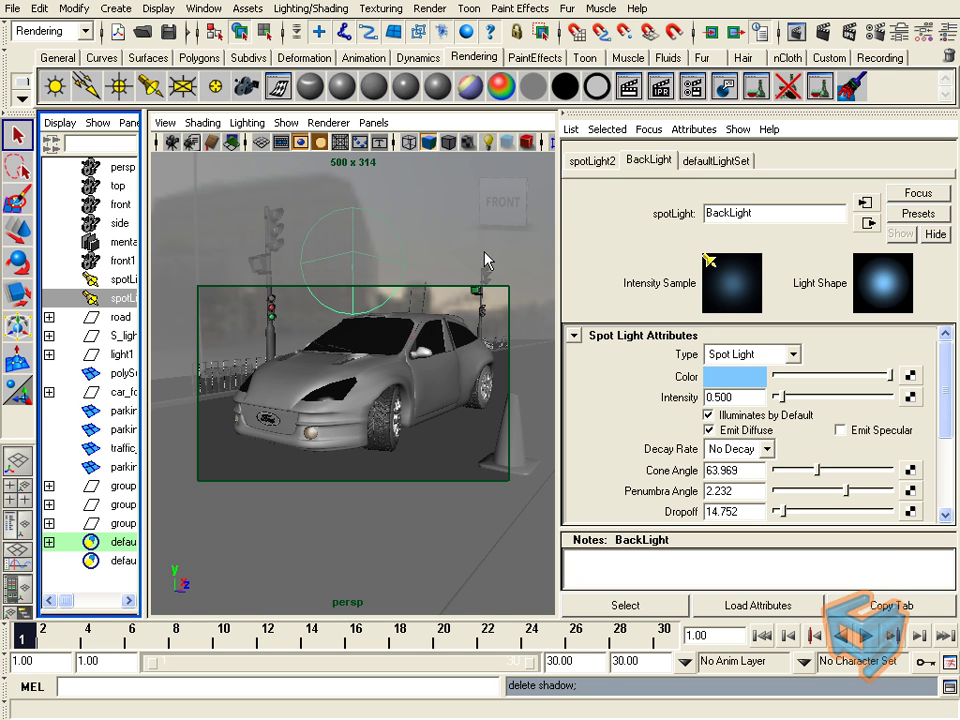
pyautogui.click(17, 472)
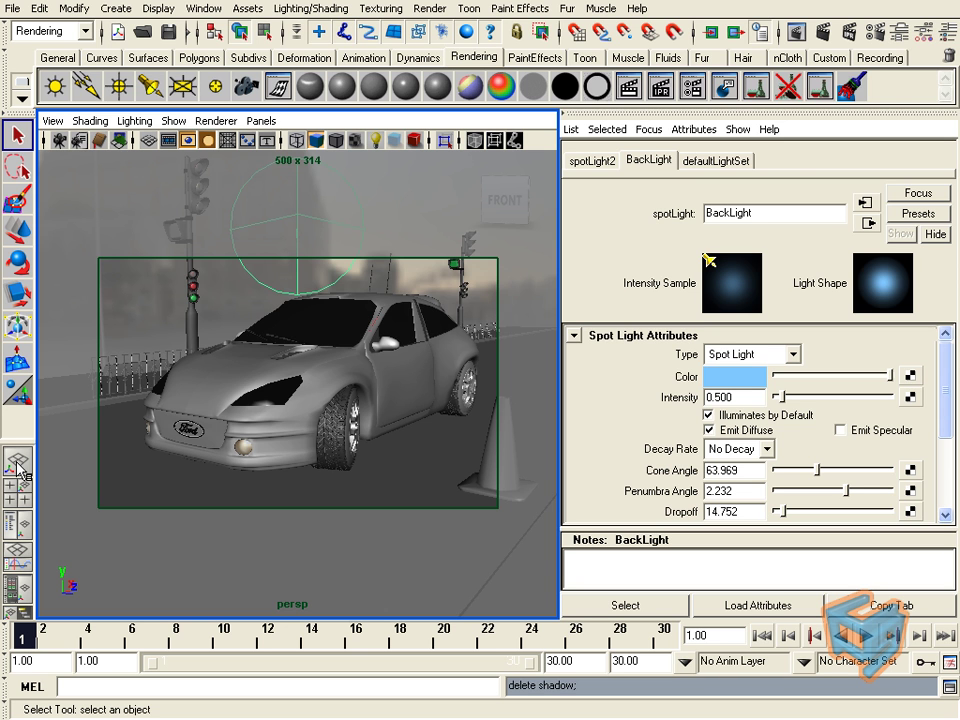
pyautogui.click(948, 33)
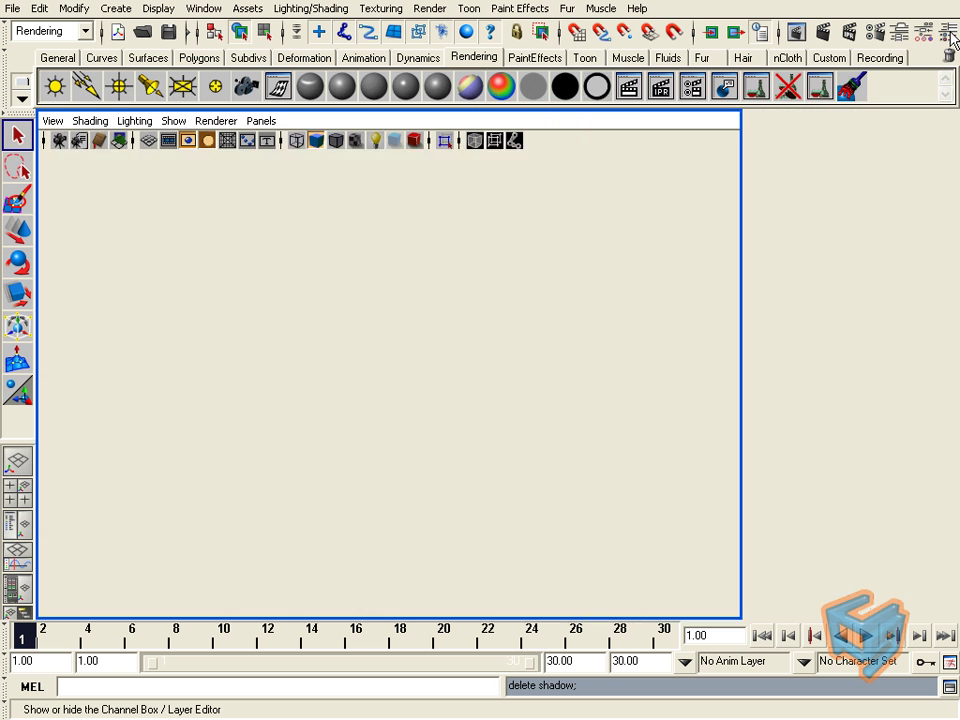
# - Open Render Settings, select the Ford_Pass file name prefix, and go to the Passes page
pyautogui.click(874, 33)
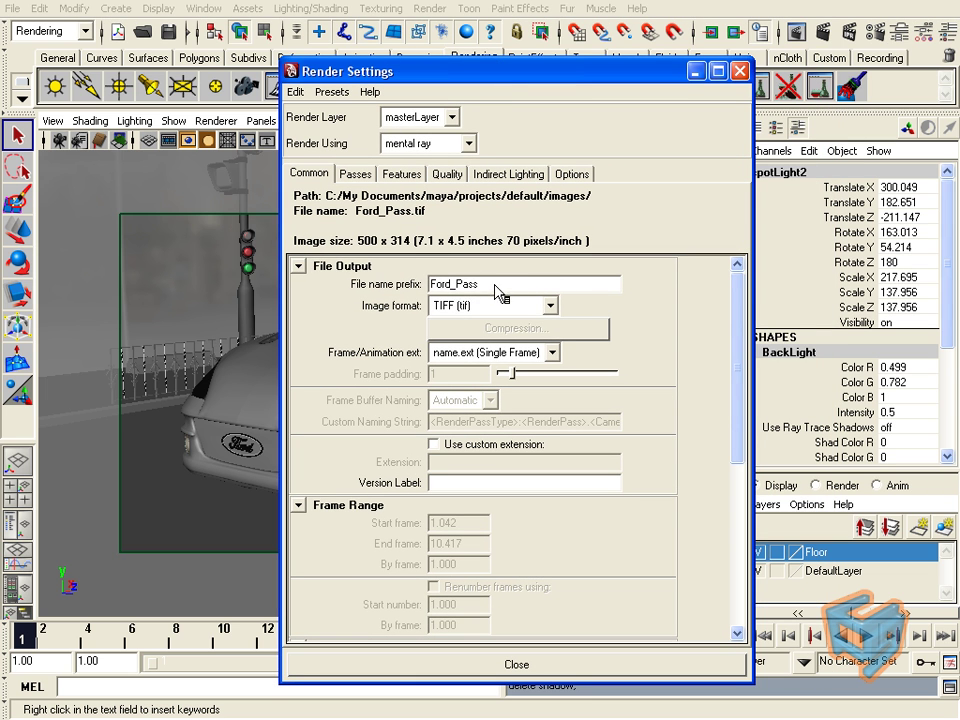
pyautogui.moveTo(497, 285); pyautogui.dragTo(428, 289)
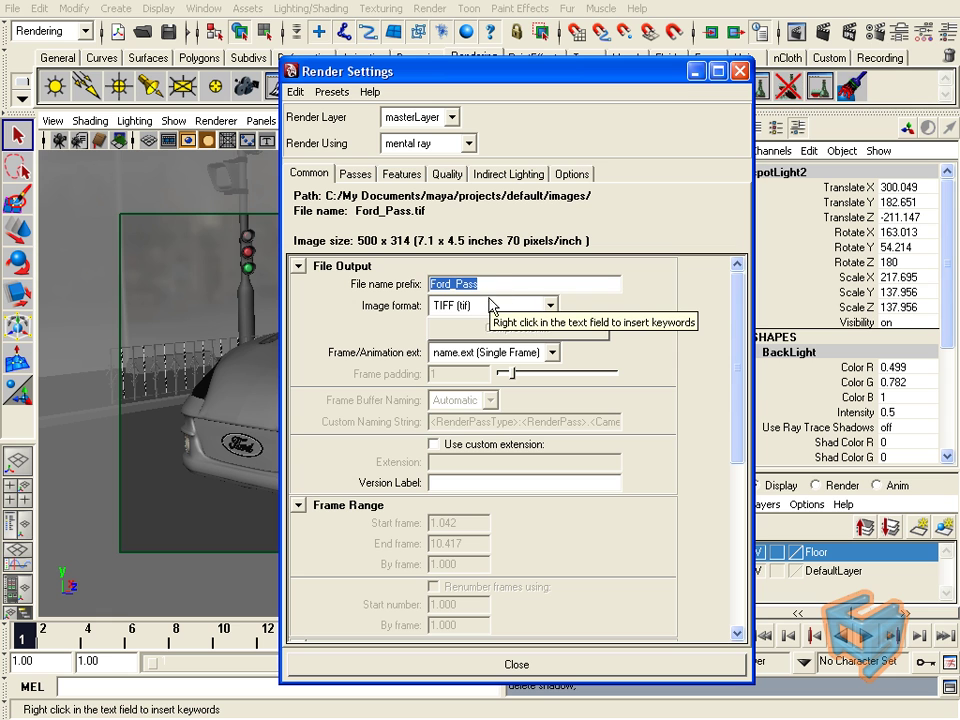
pyautogui.click(358, 176)
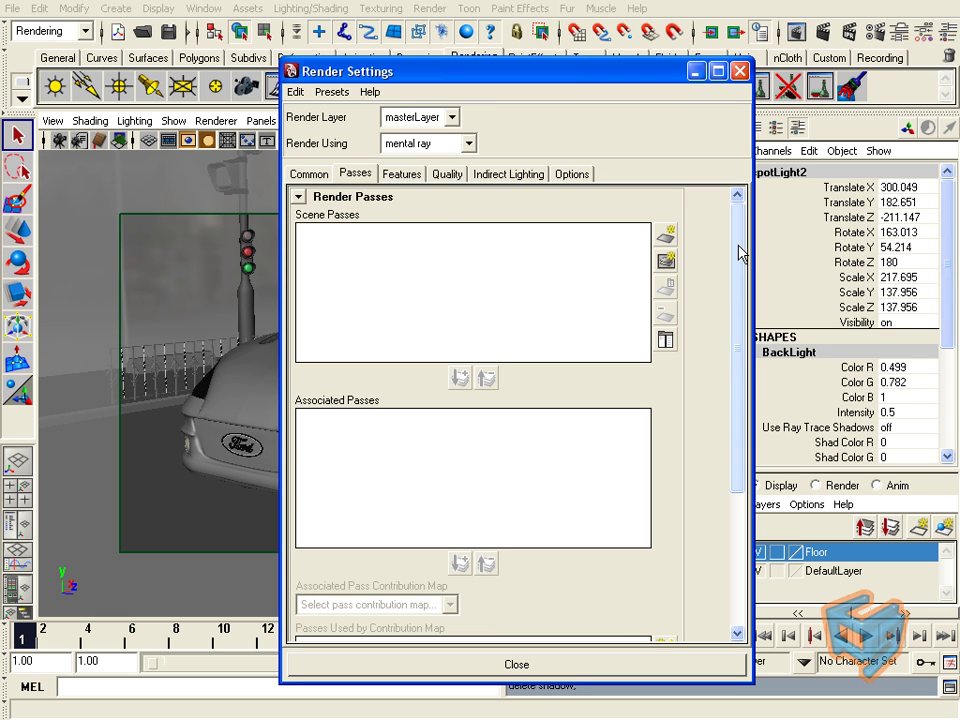
# - Start creating a new scene render pass and move the Create Render Passes dialog aside
pyautogui.click(675, 240)
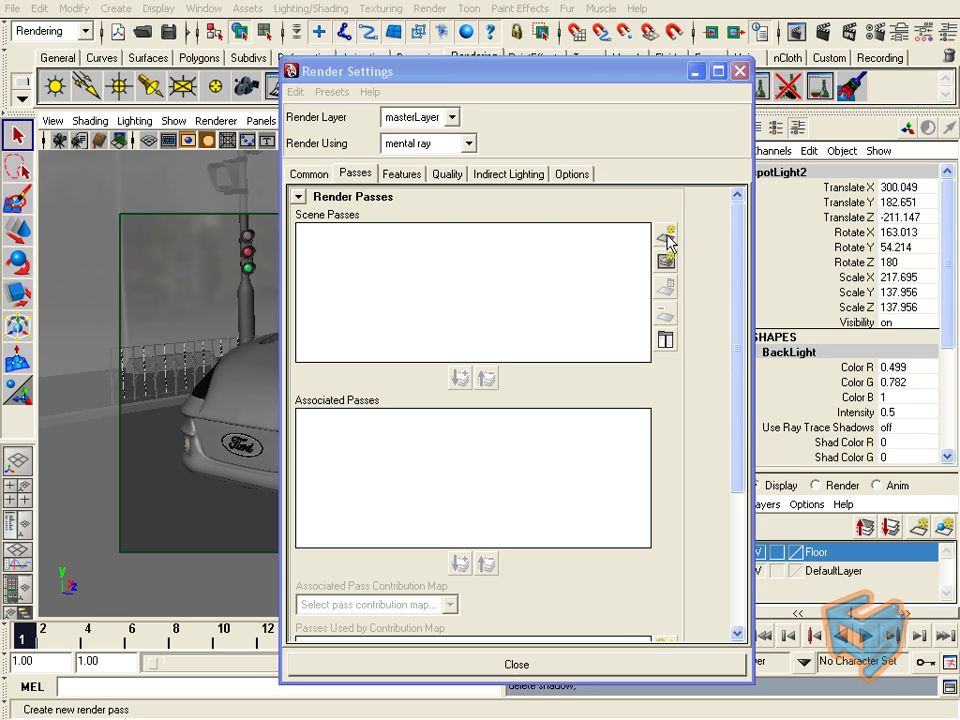
pyautogui.moveTo(643, 298); pyautogui.dragTo(703, 138)
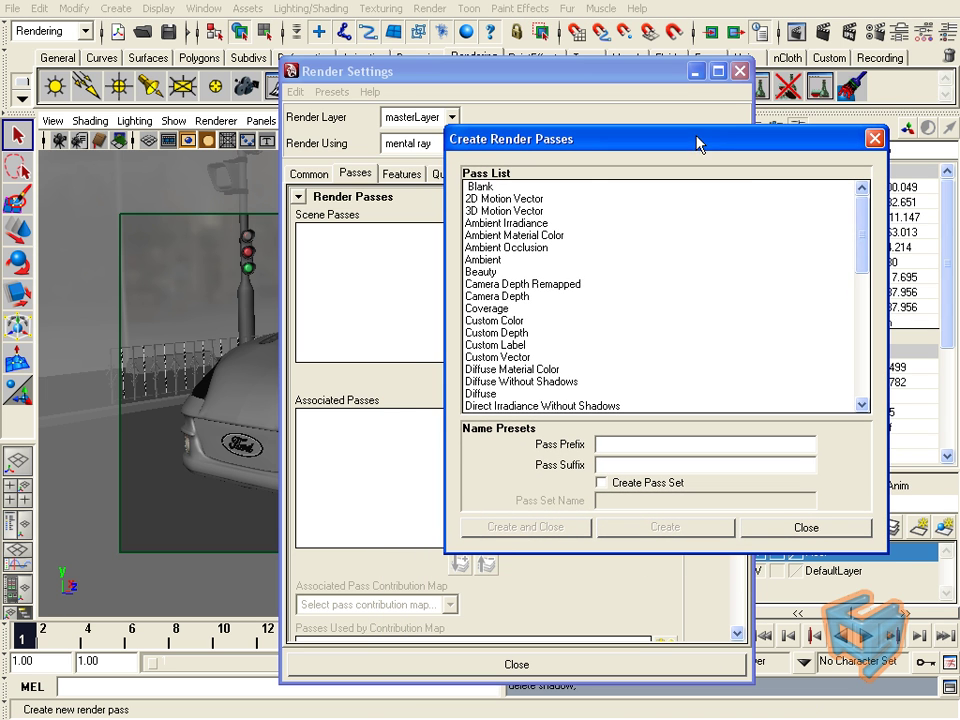
pyautogui.moveTo(866, 250); pyautogui.dragTo(837, 232)
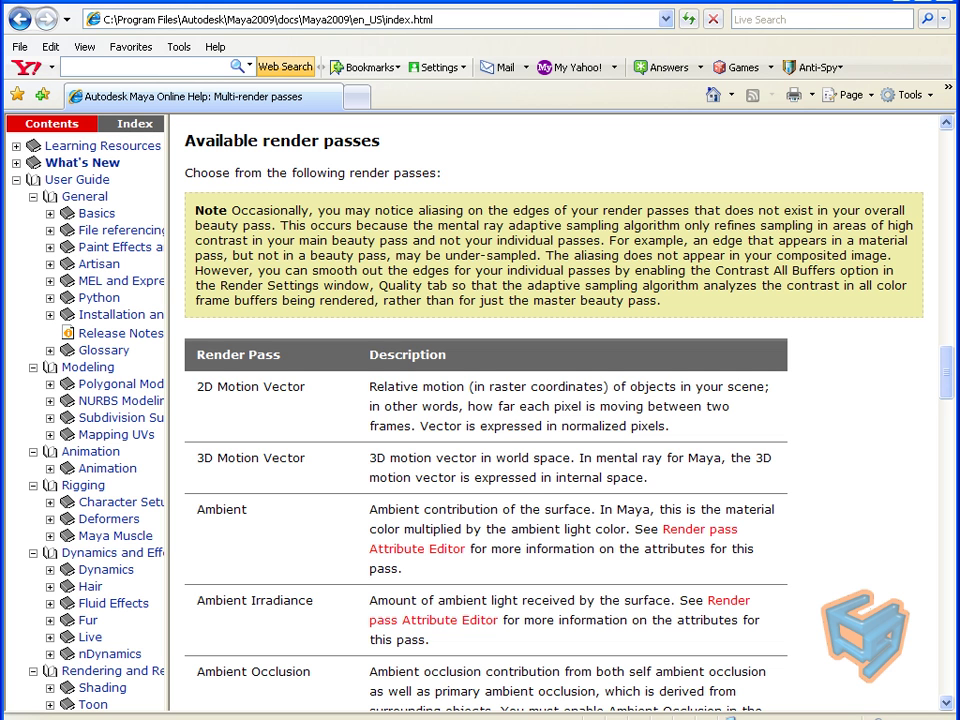
pyautogui.moveTo(949, 381); pyautogui.dragTo(949, 399)
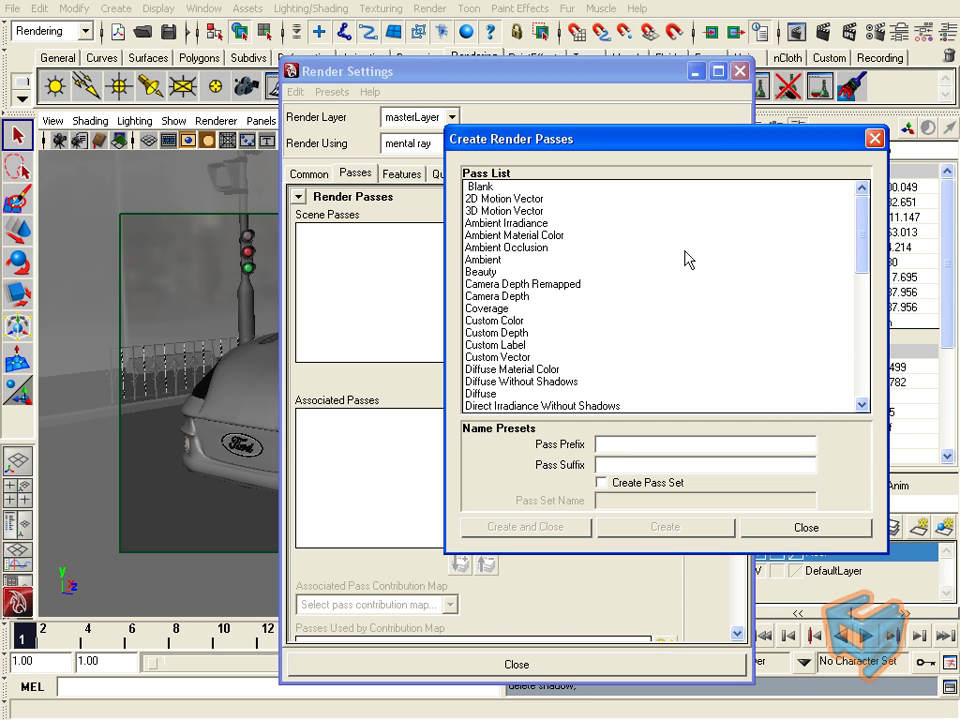
# - Create the Beauty, Coverage, Diffuse and other needed passes, eleven scene passes in total
pyautogui.click(499, 271)
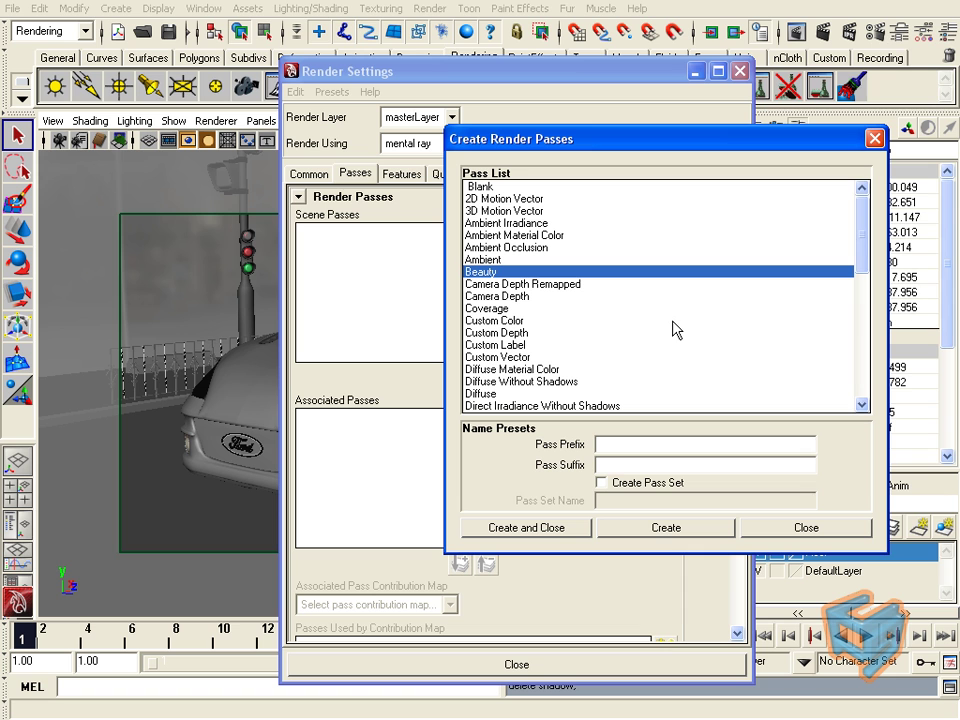
pyautogui.keyDown('ctrl'); pyautogui.click(500, 308); pyautogui.keyUp('ctrl')
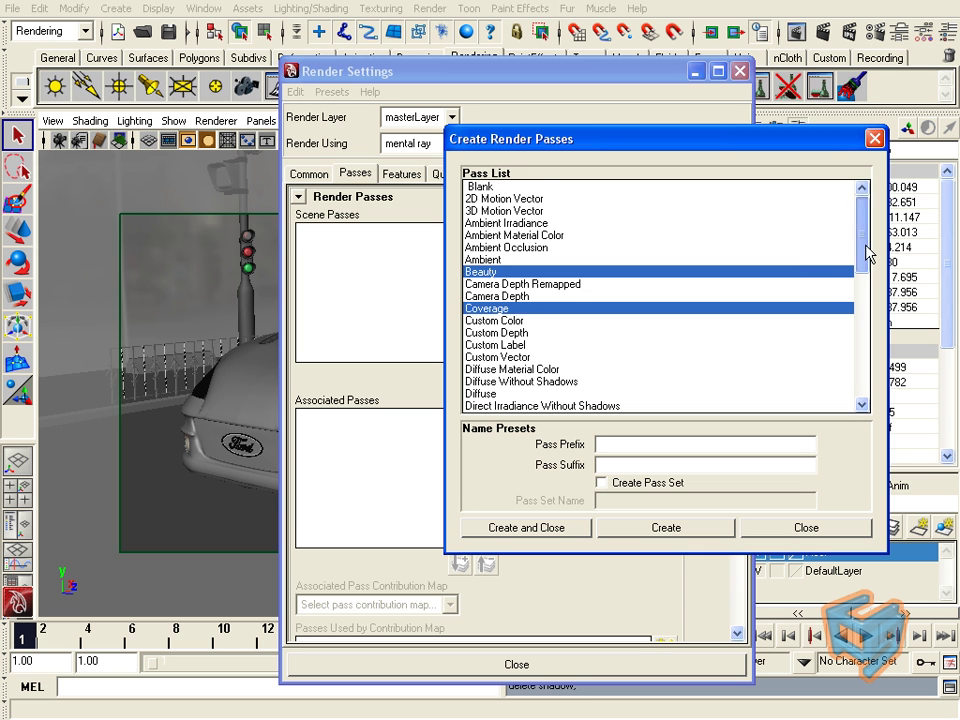
pyautogui.moveTo(868, 253); pyautogui.dragTo(862, 287)
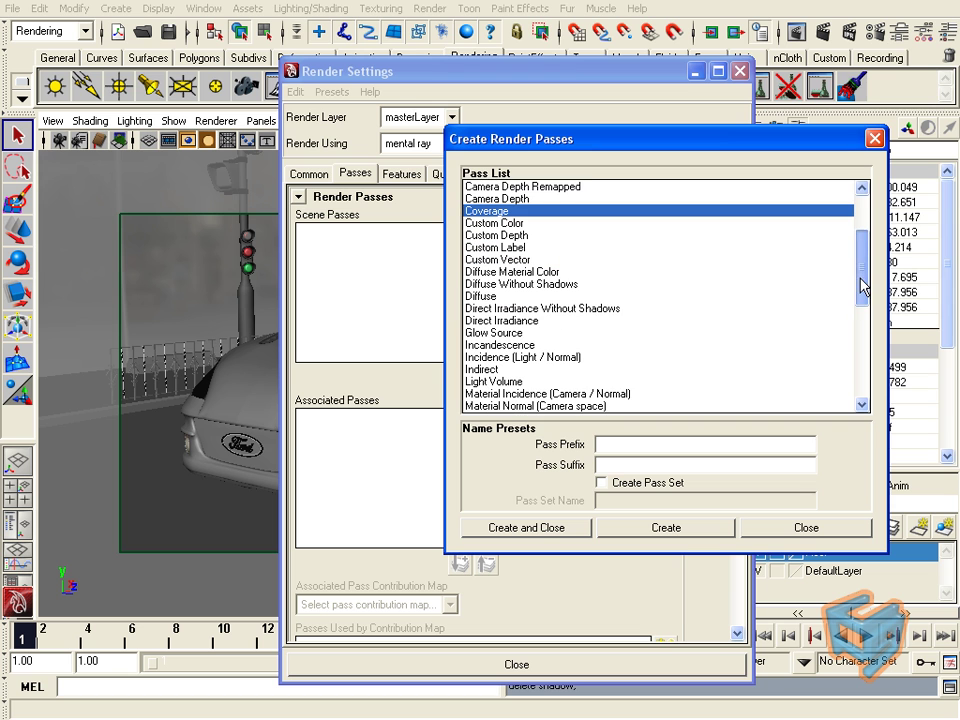
pyautogui.keyDown('ctrl'); pyautogui.click(500, 297); pyautogui.keyUp('ctrl')
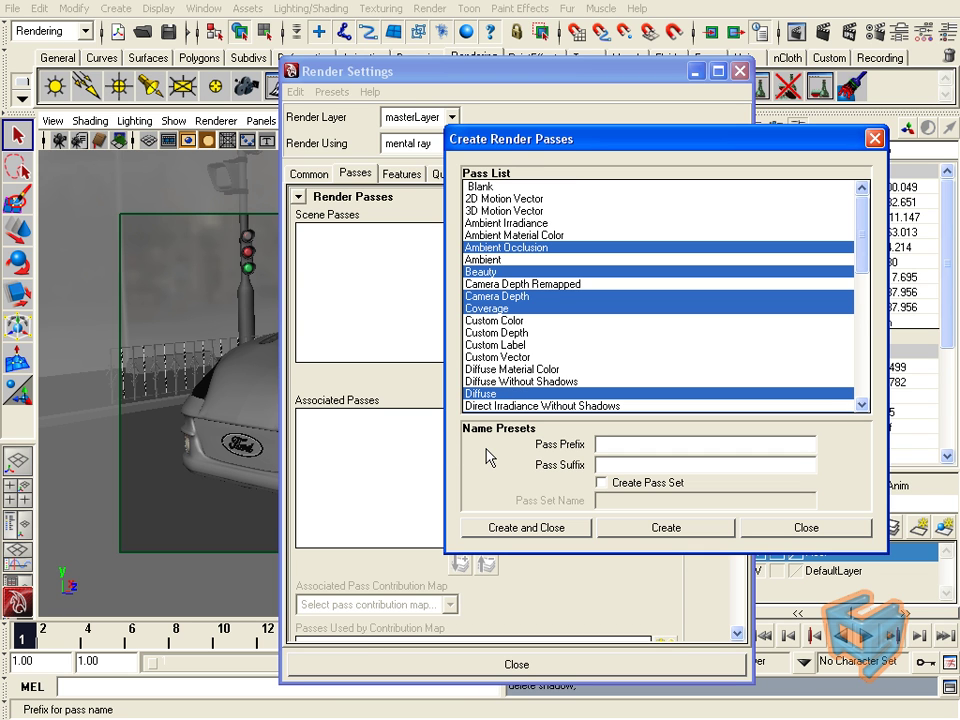
pyautogui.click(558, 539)
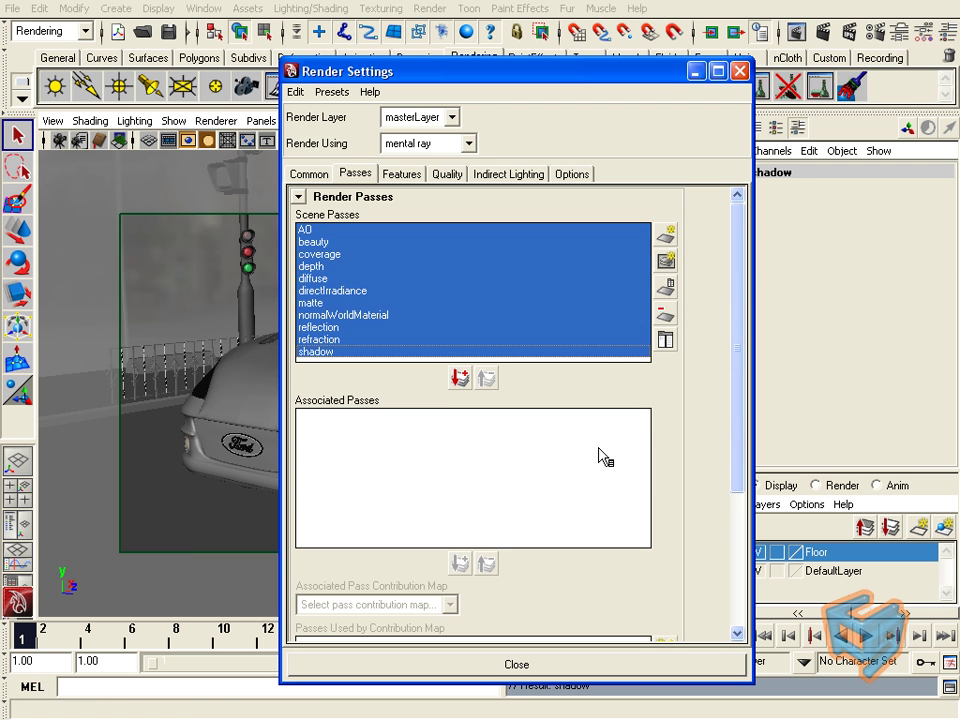
# - Show render layers and associate all eleven scene passes, including AO, with masterLayer
pyautogui.click(814, 487)
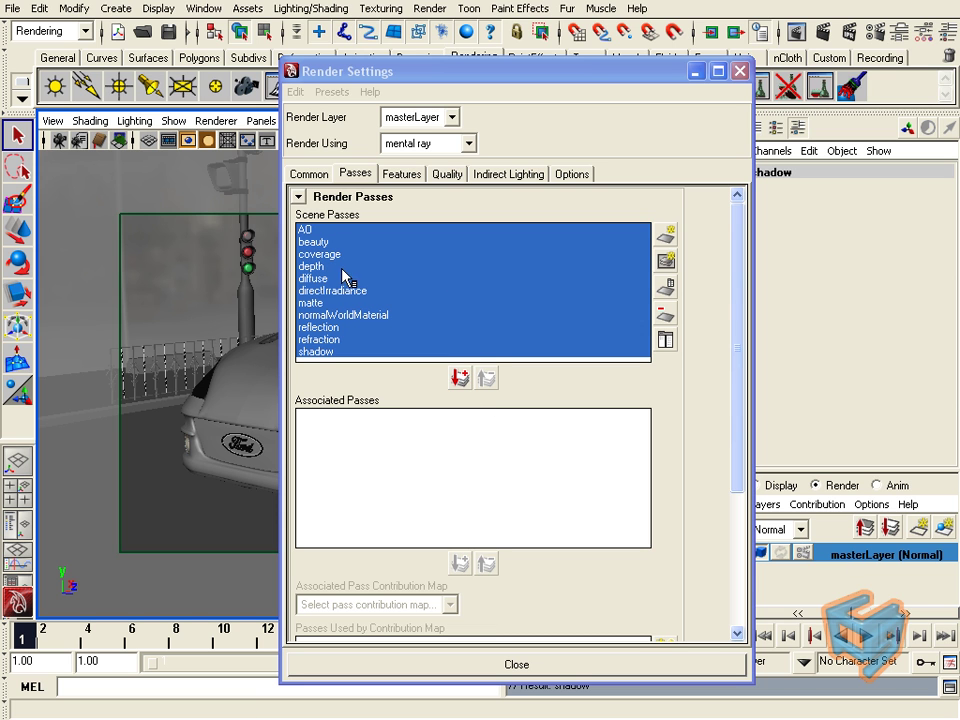
pyautogui.click(461, 380)
pyautogui.click(374, 415)
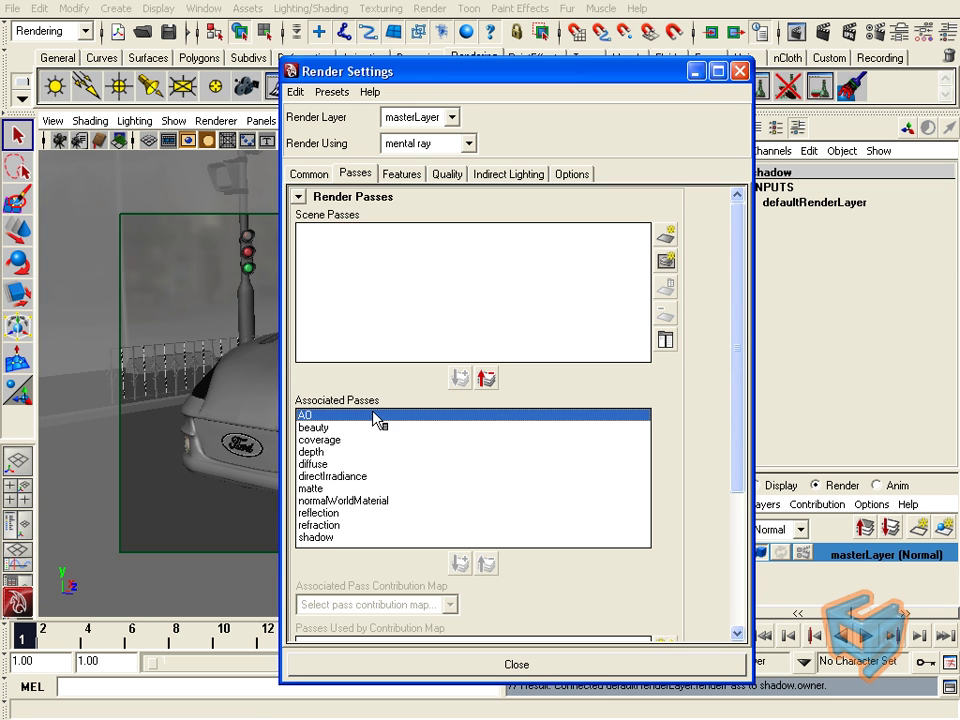
pyautogui.click(487, 378)
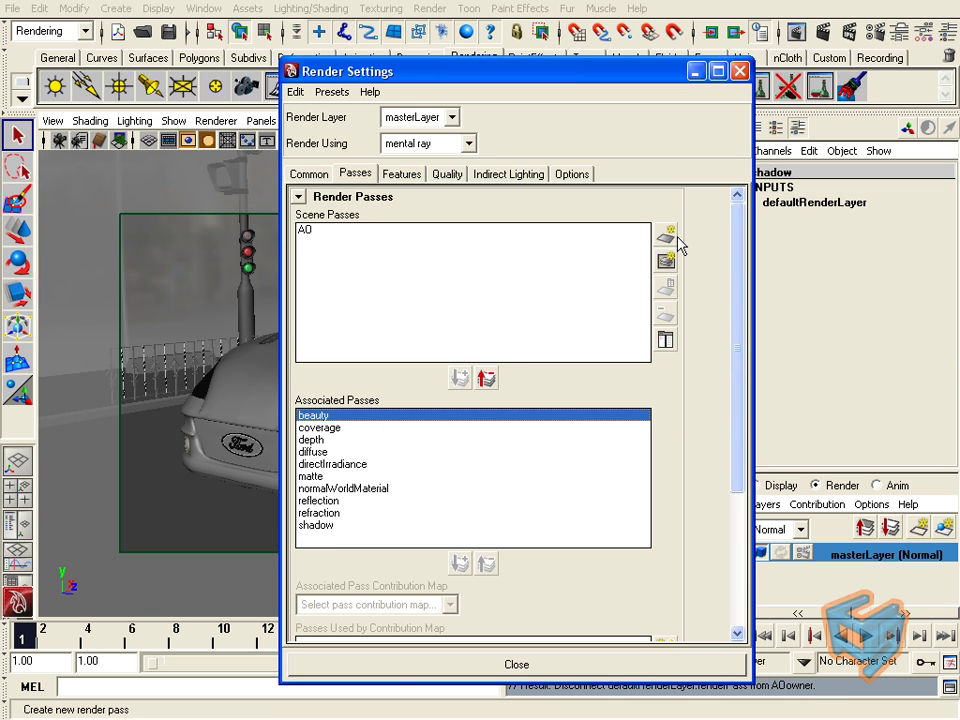
pyautogui.click(322, 231)
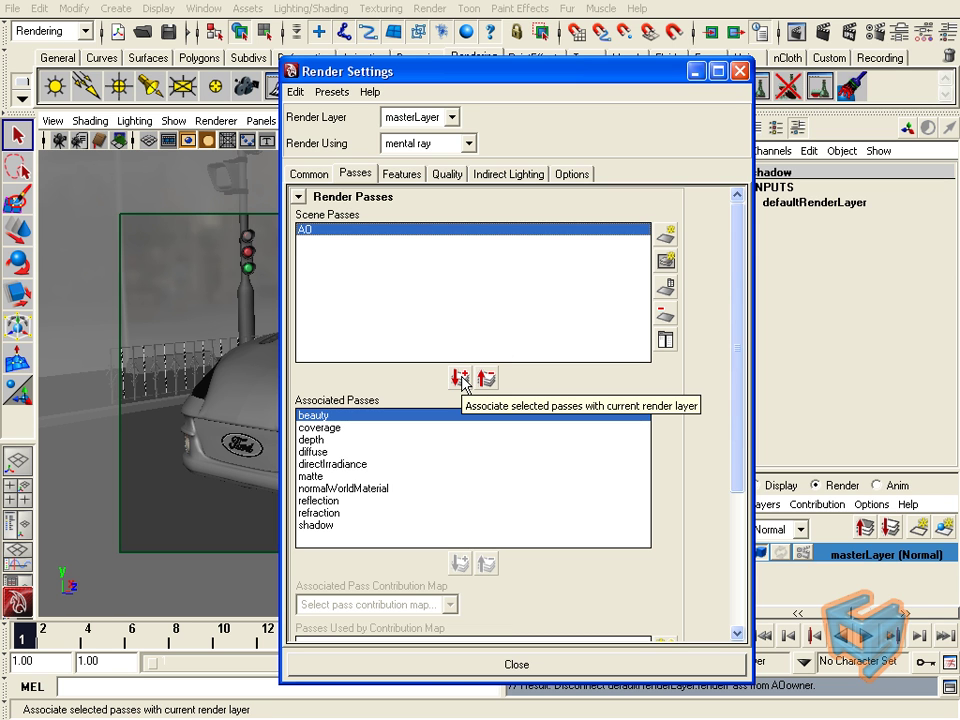
pyautogui.click(461, 378)
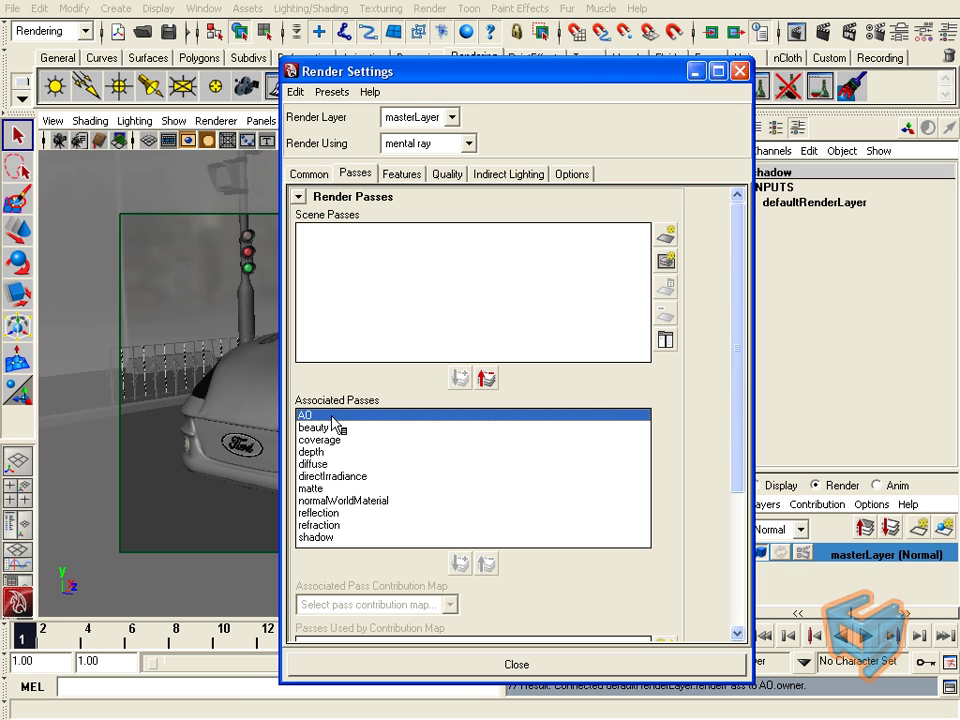
# - Turn on Ambient Occlusion under Indirect Lighting, then return to the Passes settings
pyautogui.click(396, 173)
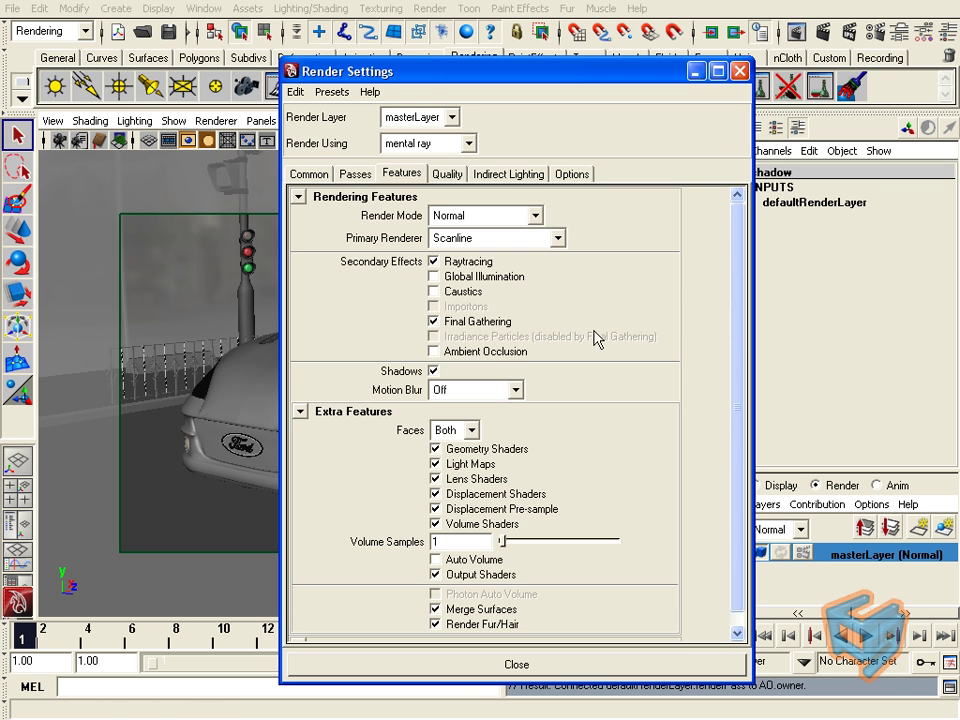
pyautogui.scroll(-1, 700, 383)
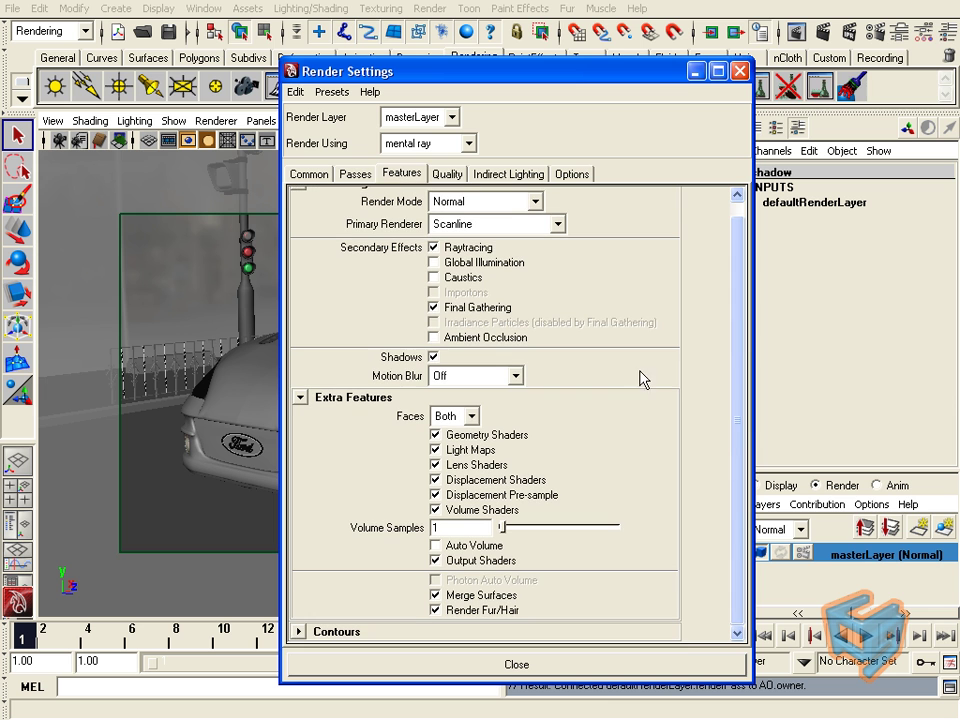
pyautogui.click(508, 174)
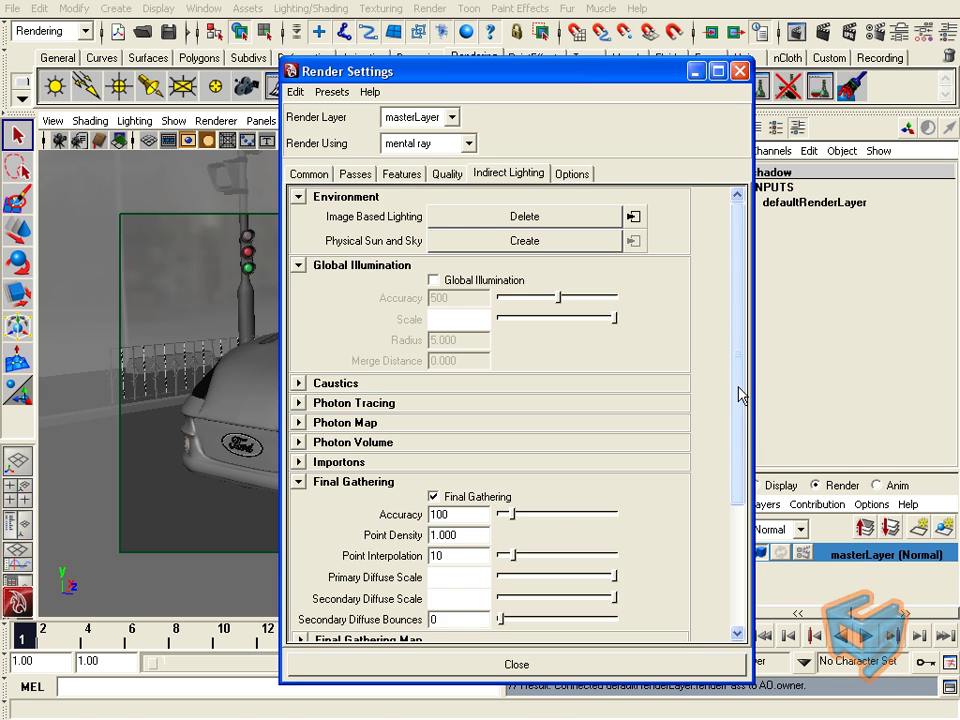
pyautogui.moveTo(739, 394); pyautogui.dragTo(741, 504)
pyautogui.click(492, 556)
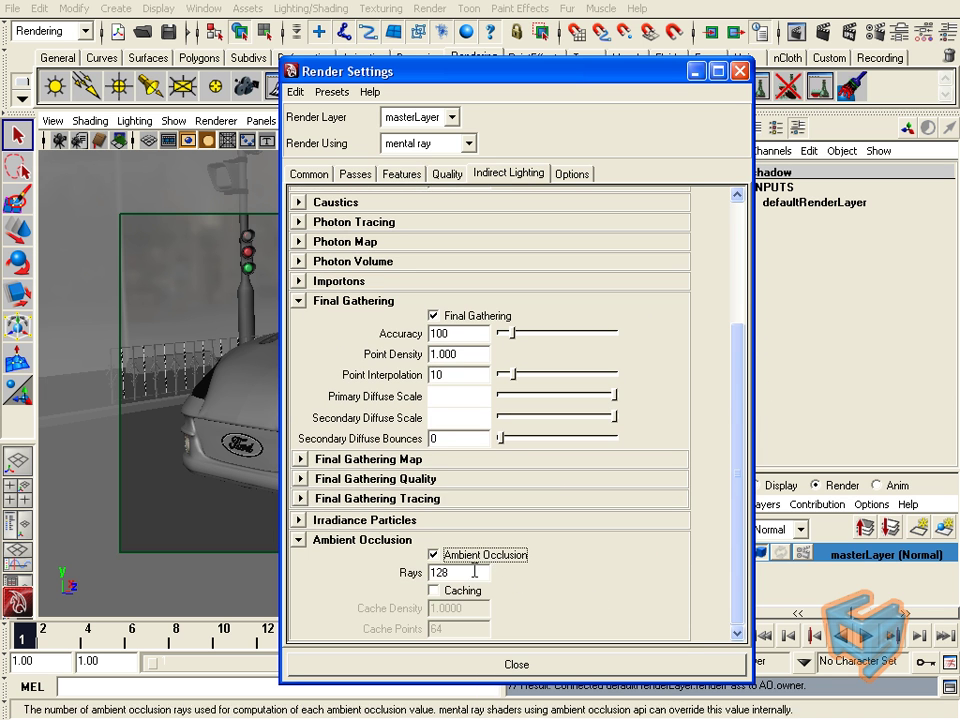
pyautogui.click(356, 174)
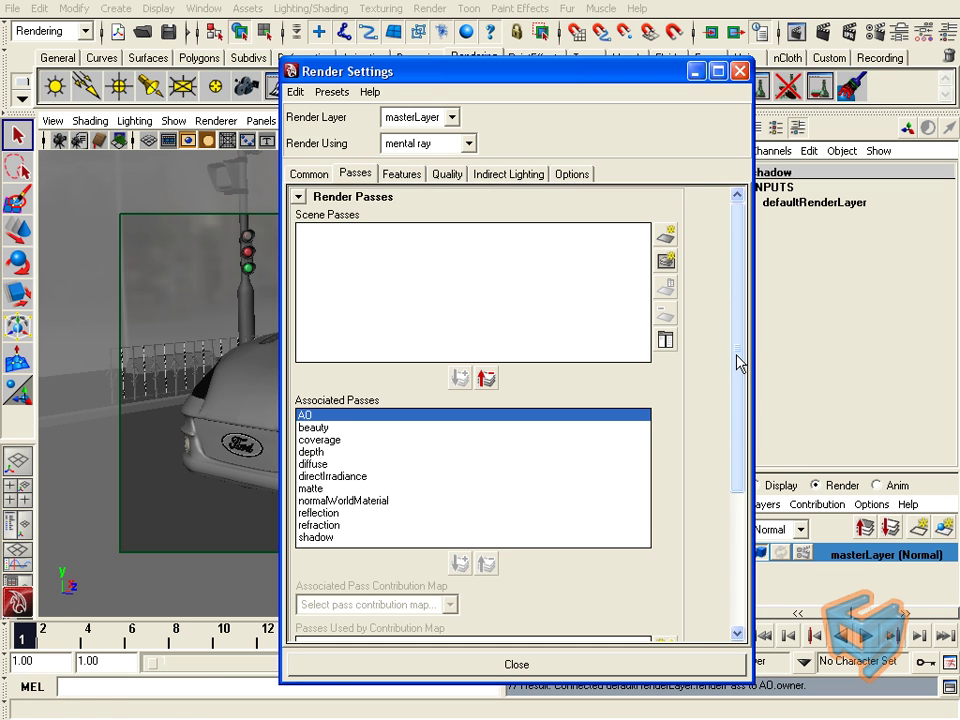
pyautogui.moveTo(739, 360); pyautogui.dragTo(741, 401)
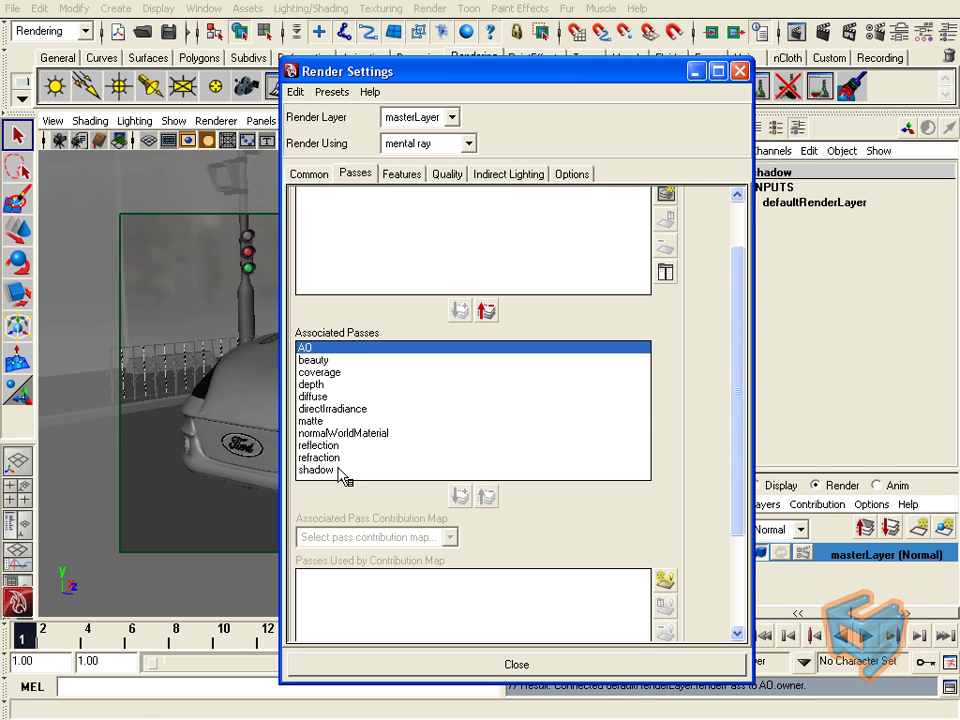
# - Close Render Settings and open the Render View from Rendering Editors
pyautogui.click(740, 71)
pyautogui.click(204, 8)
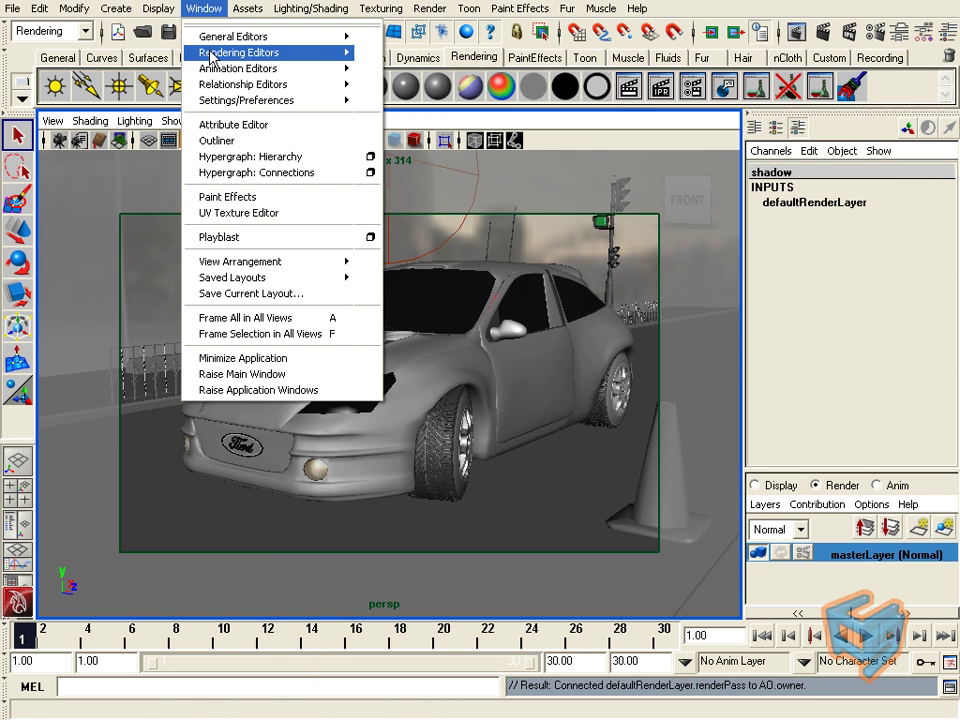
pyautogui.moveTo(230, 52)
pyautogui.click(400, 60)
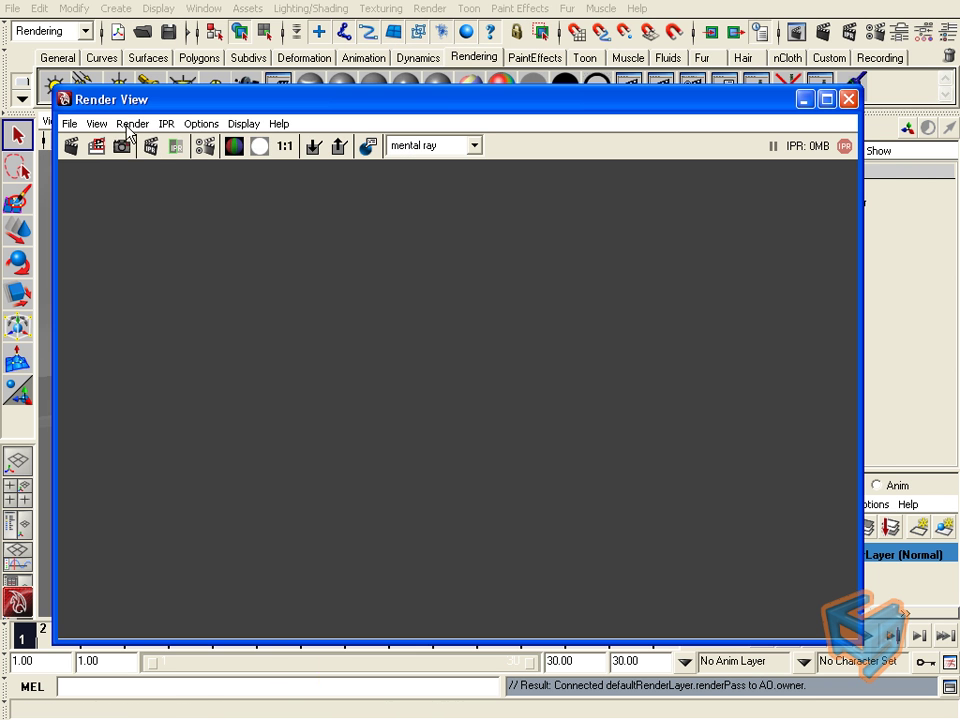
# - Take a persp camera snapshot and re-render the rally car with mental ray
pyautogui.click(130, 125)
pyautogui.moveTo(204, 249)
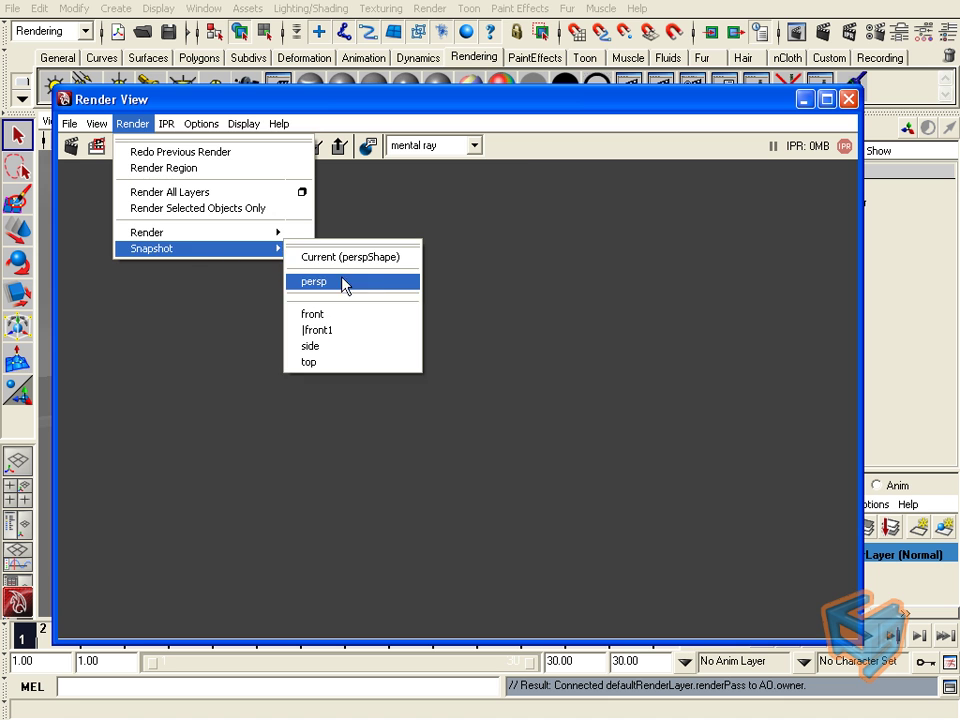
pyautogui.click(390, 297)
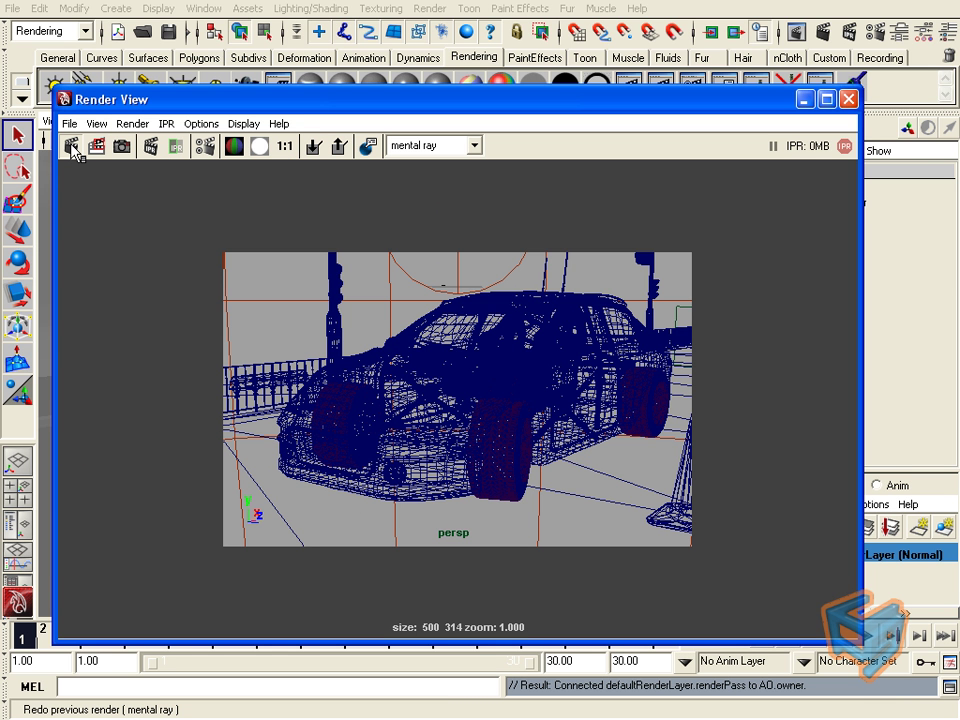
pyautogui.click(72, 147)
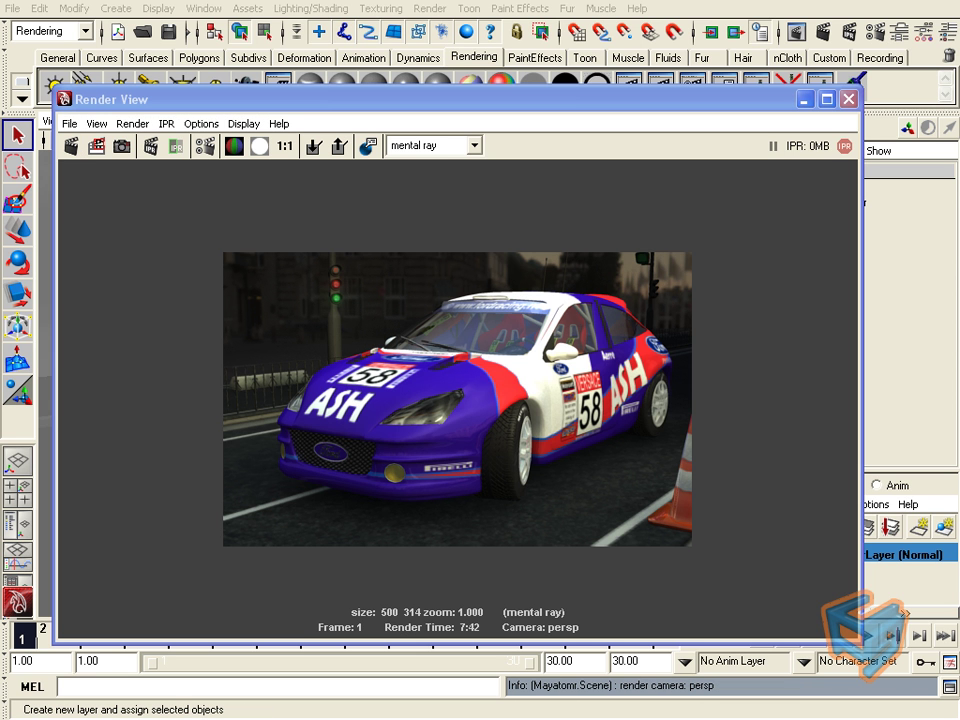
pyautogui.click(68, 123)
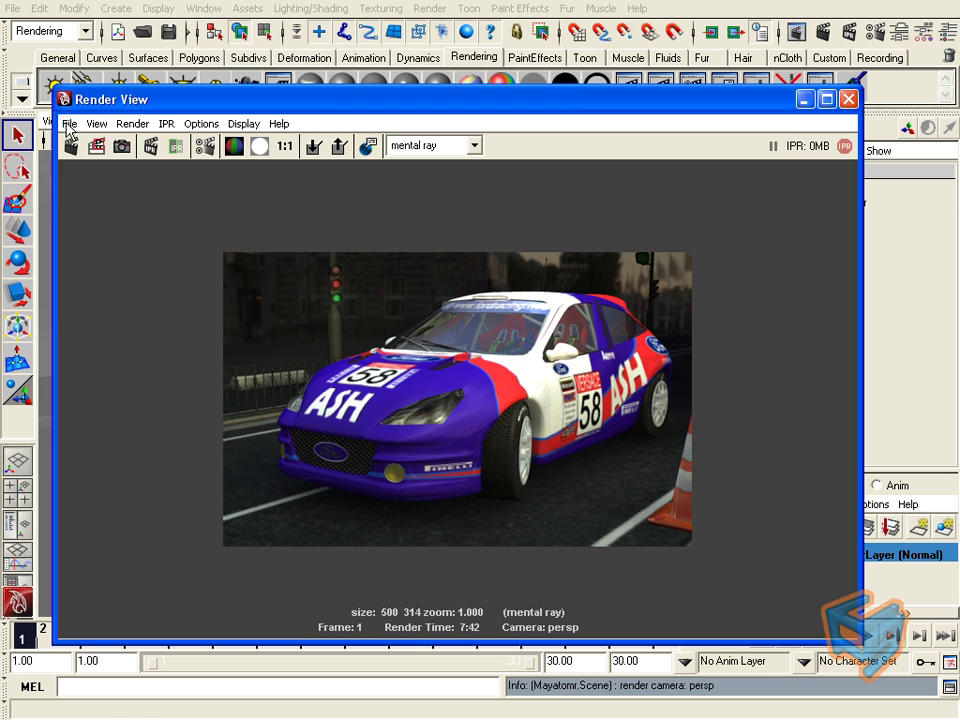
pyautogui.moveTo(131, 255)
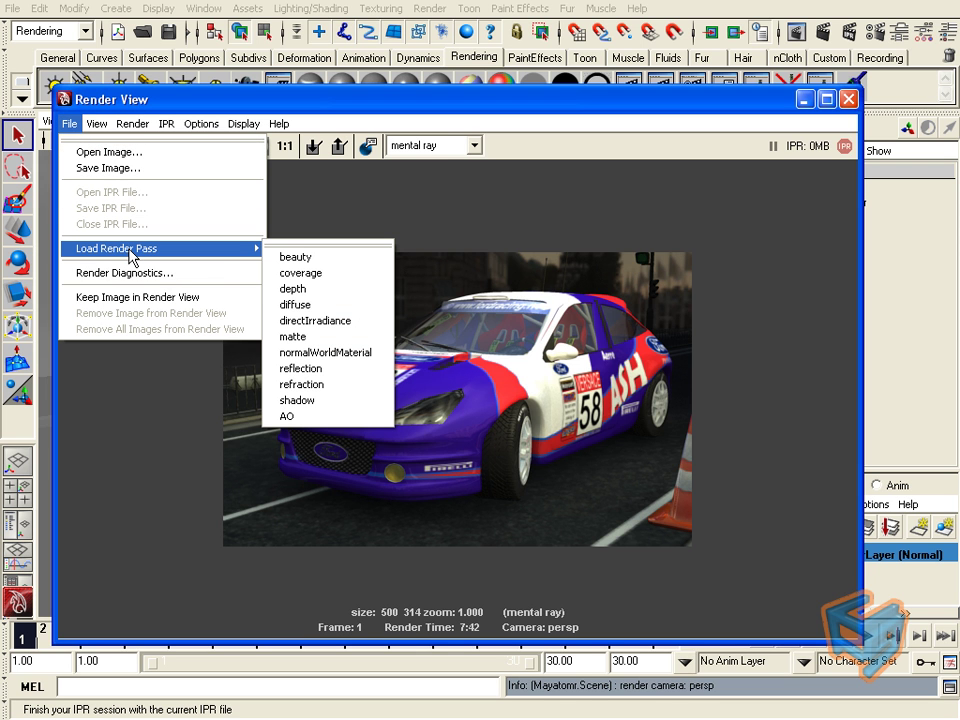
pyautogui.click(342, 306)
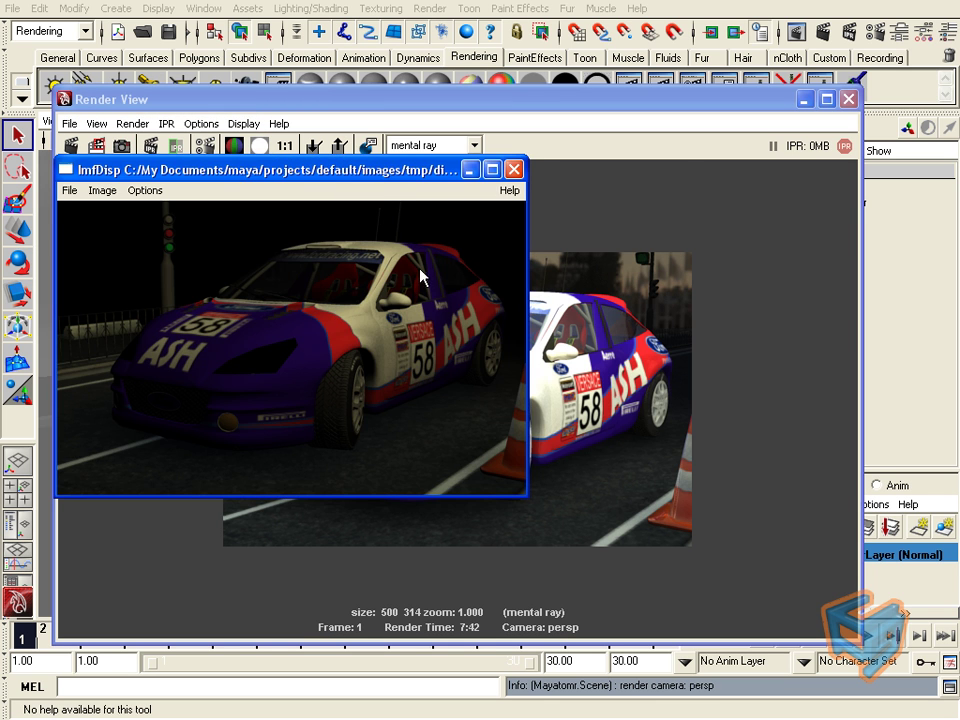
pyautogui.moveTo(375, 178); pyautogui.dragTo(690, 115)
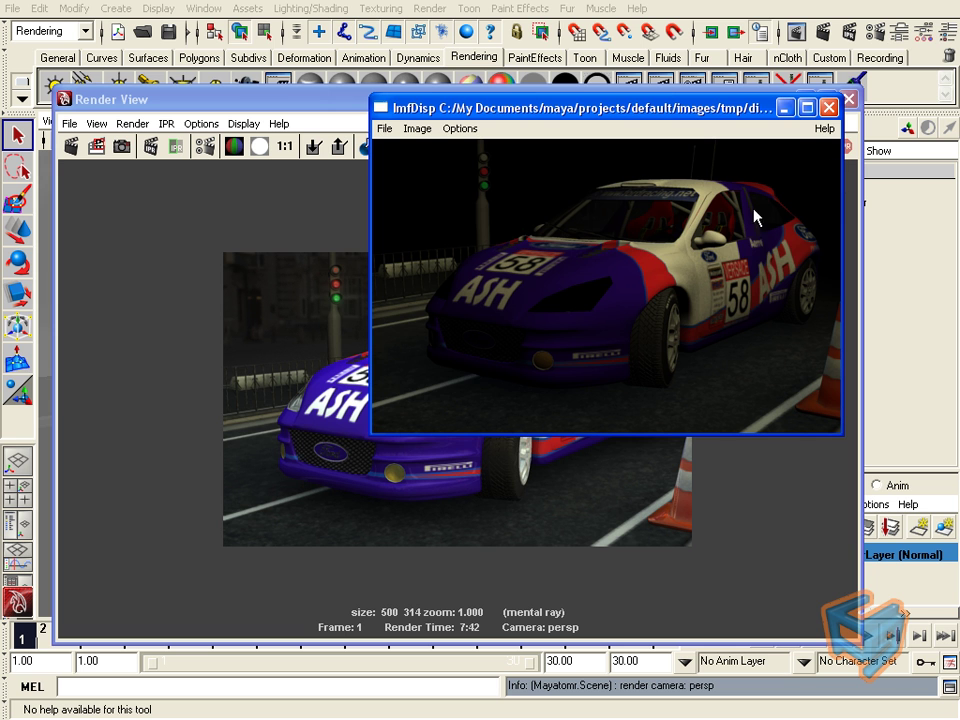
pyautogui.click(828, 107)
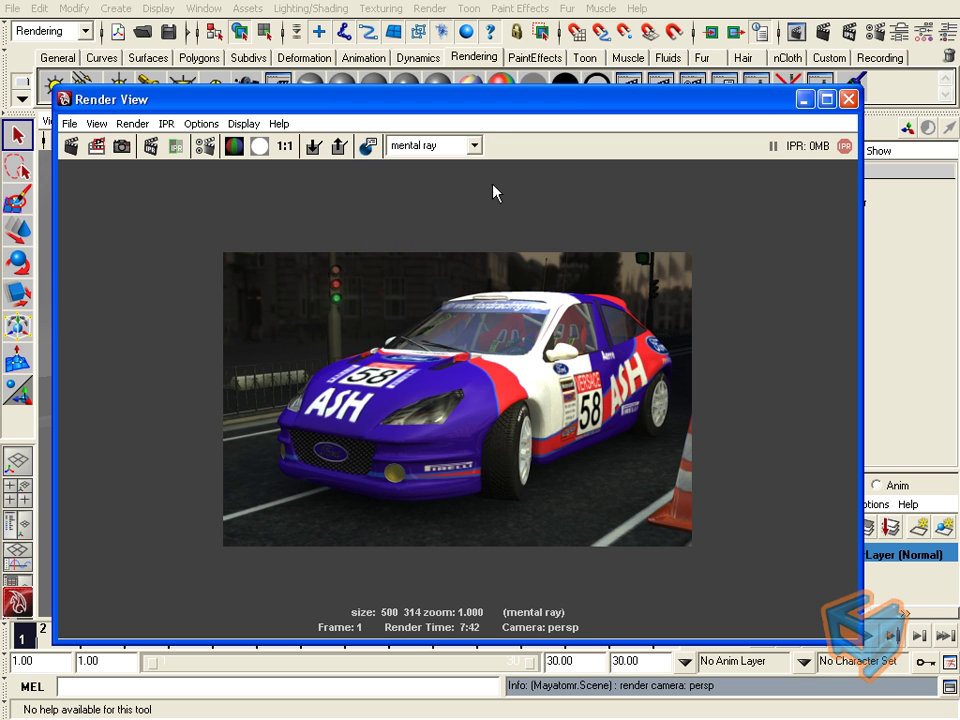
pyautogui.click(69, 123)
pyautogui.moveTo(240, 250)
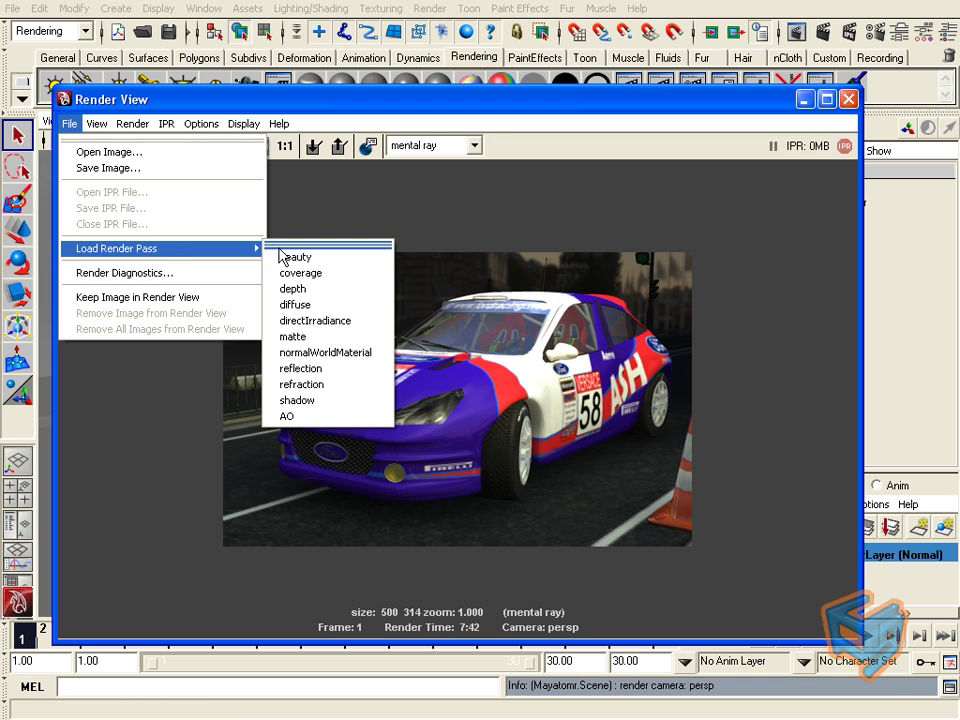
pyautogui.click(309, 418)
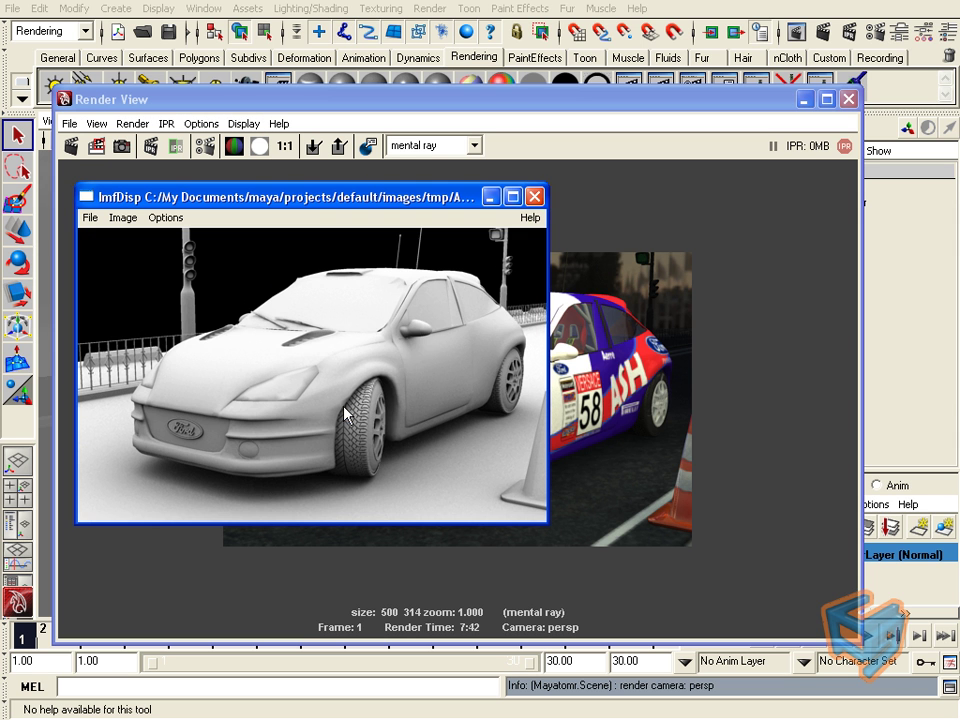
pyautogui.click(540, 204)
pyautogui.click(69, 123)
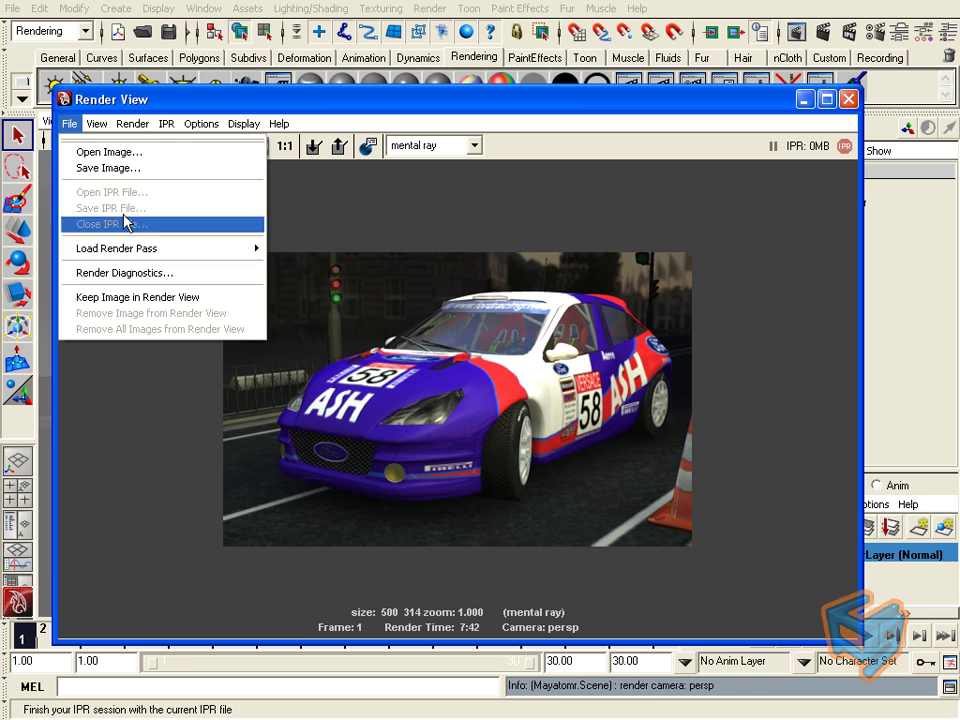
pyautogui.moveTo(253, 250)
pyautogui.click(306, 406)
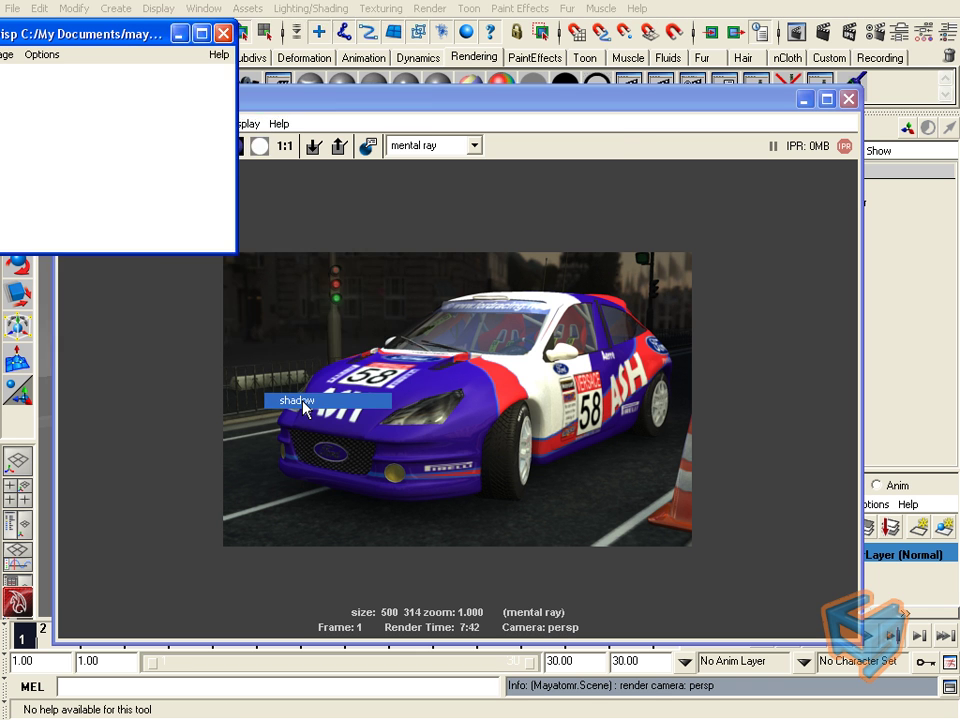
pyautogui.moveTo(275, 32); pyautogui.dragTo(599, 193)
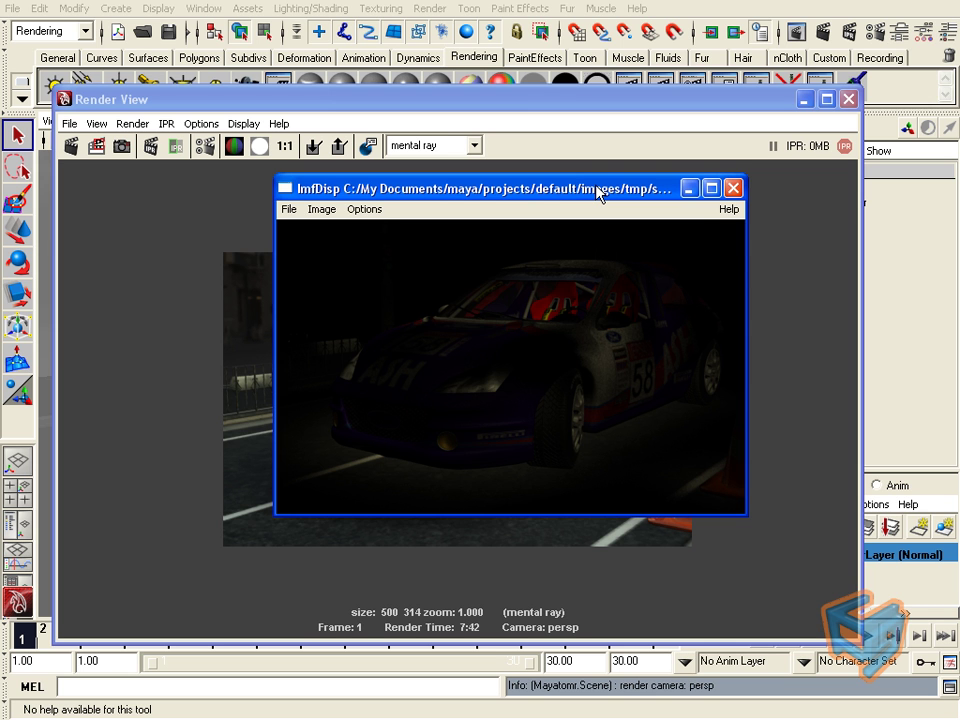
pyautogui.moveTo(597, 193); pyautogui.dragTo(556, 245)
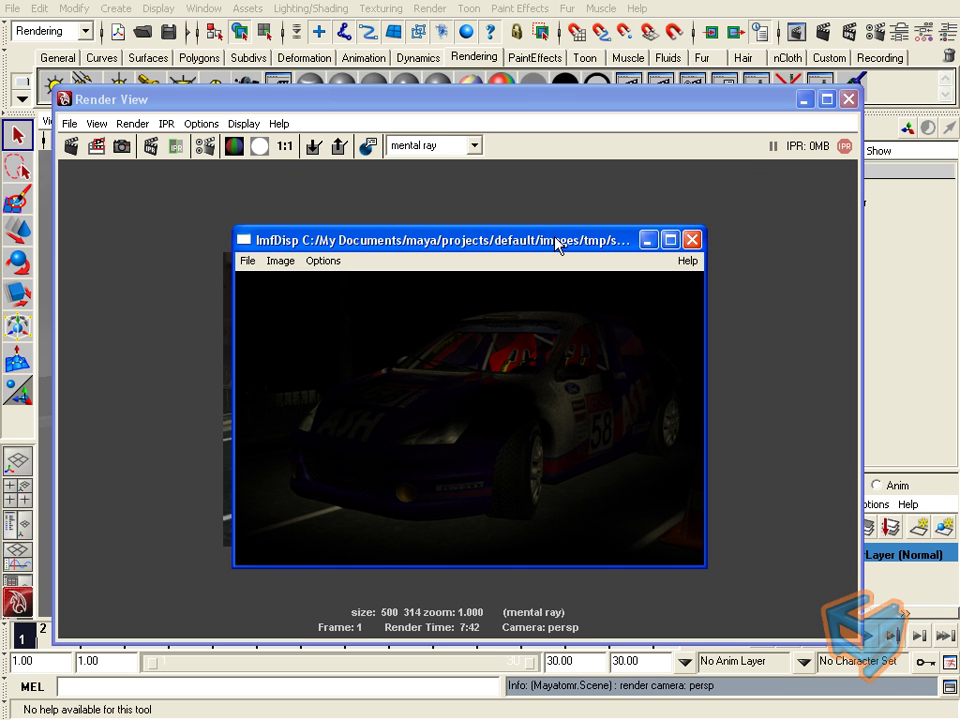
pyautogui.click(691, 240)
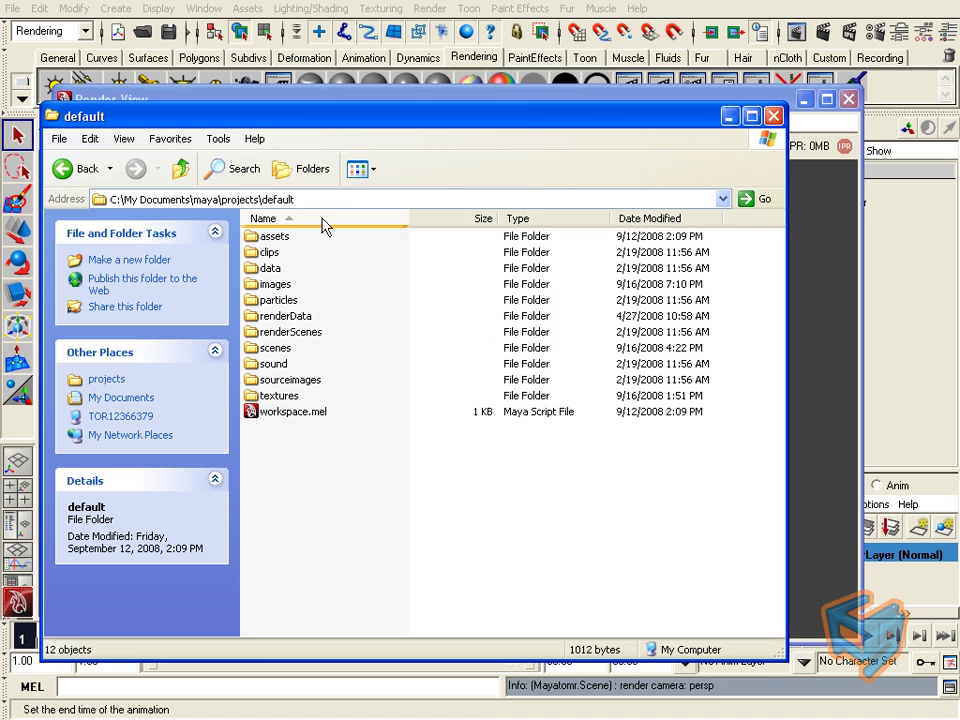
# - Browse images\tmp in Explorer, check Ford_Pass.tif in the AO folder, and return to tmp
pyautogui.doubleClick(279, 285)
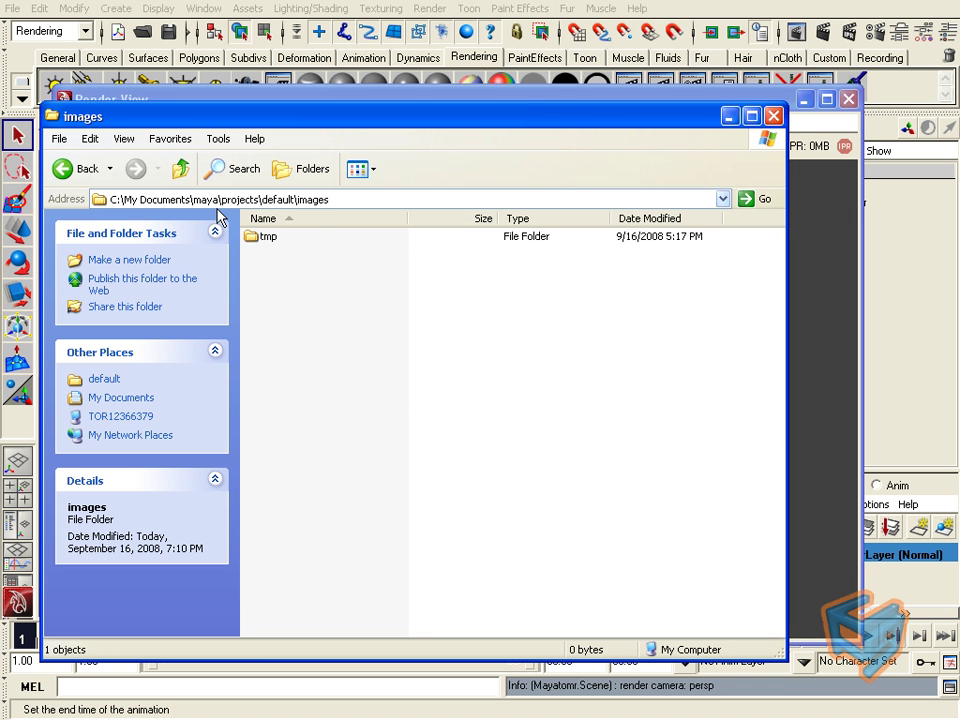
pyautogui.doubleClick(268, 236)
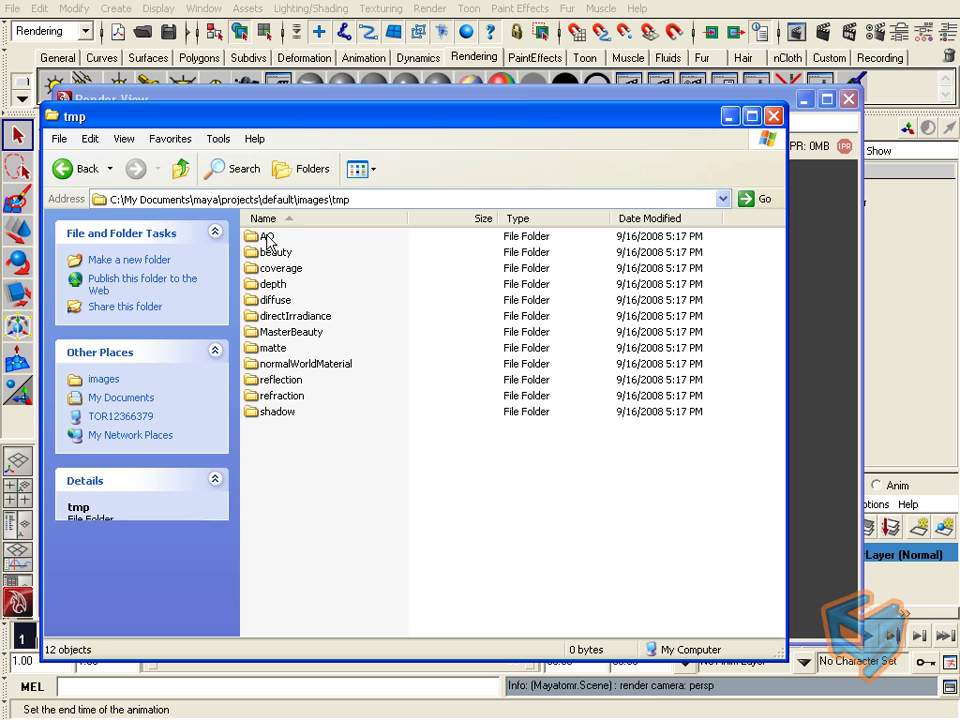
pyautogui.moveTo(260, 116); pyautogui.dragTo(370, 122)
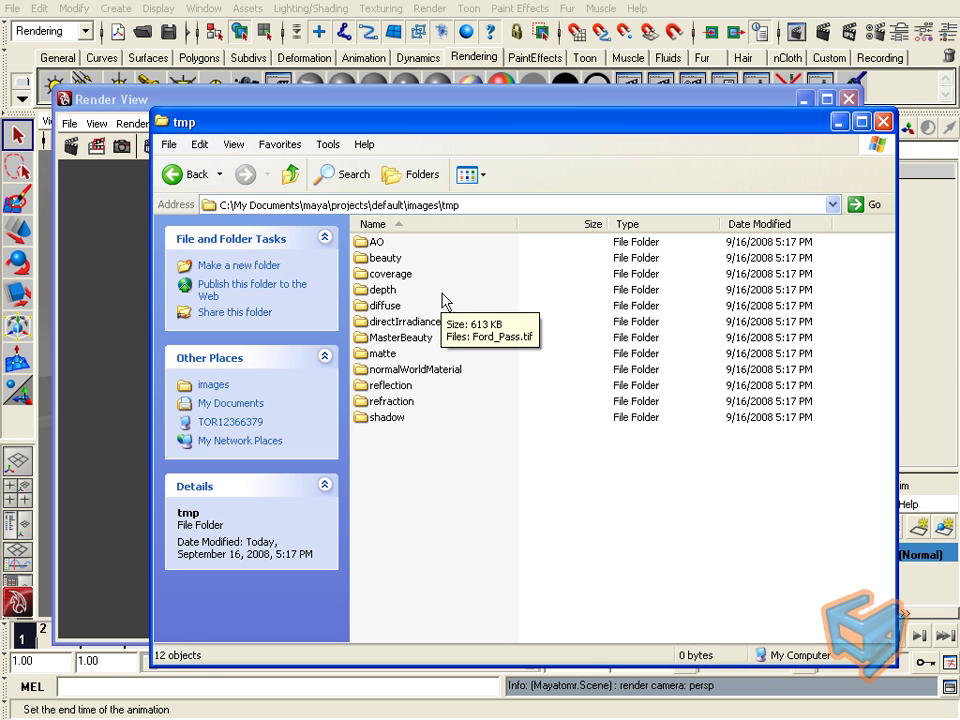
pyautogui.doubleClick(377, 244)
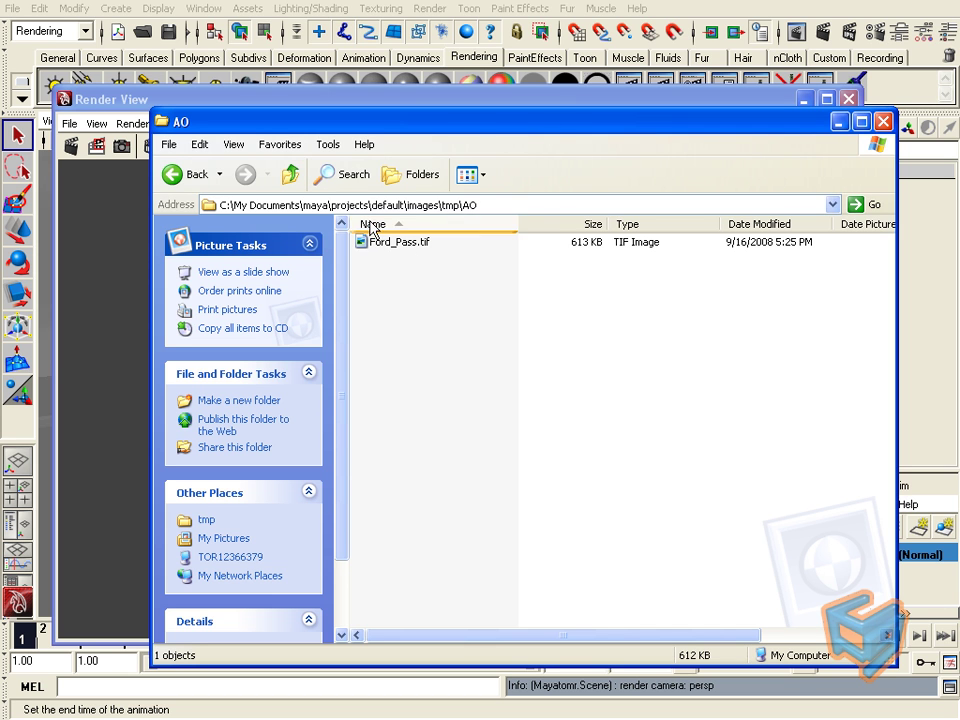
pyautogui.click(293, 176)
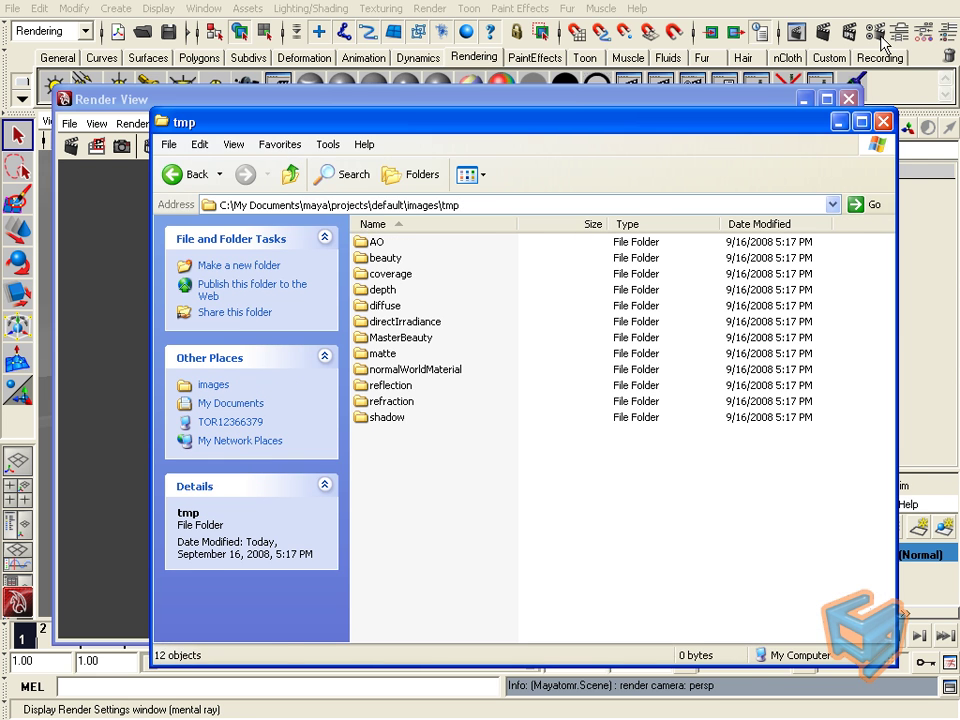
# - Change the file name prefix to Ford_car_<RenderPass> and close Render Settings
pyautogui.click(848, 31)
pyautogui.click(314, 176)
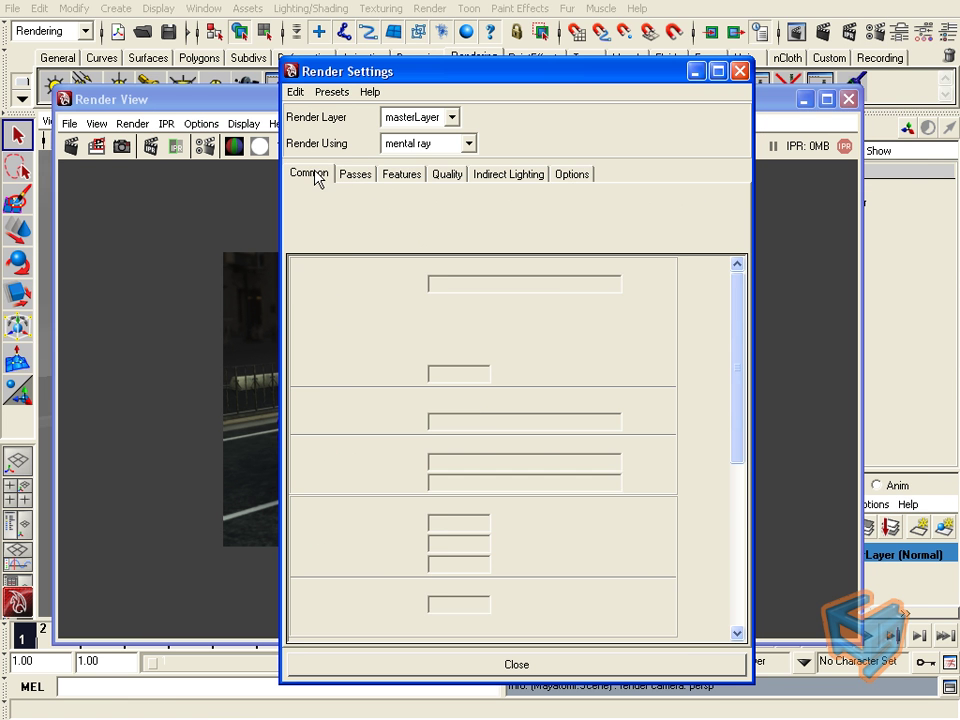
pyautogui.rightClick(502, 291)
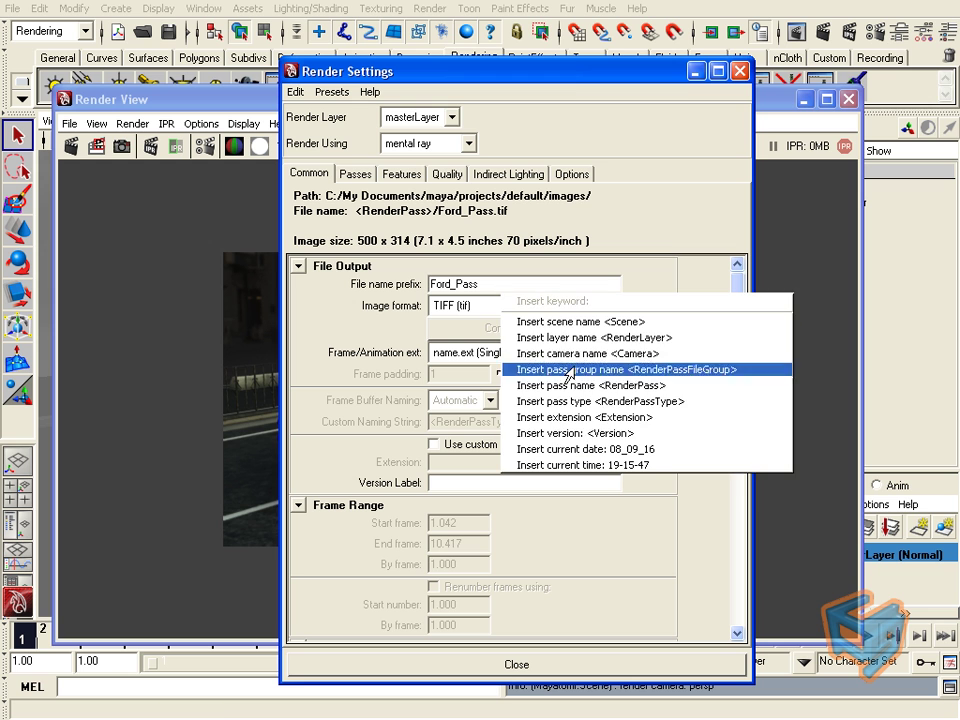
pyautogui.click(678, 387)
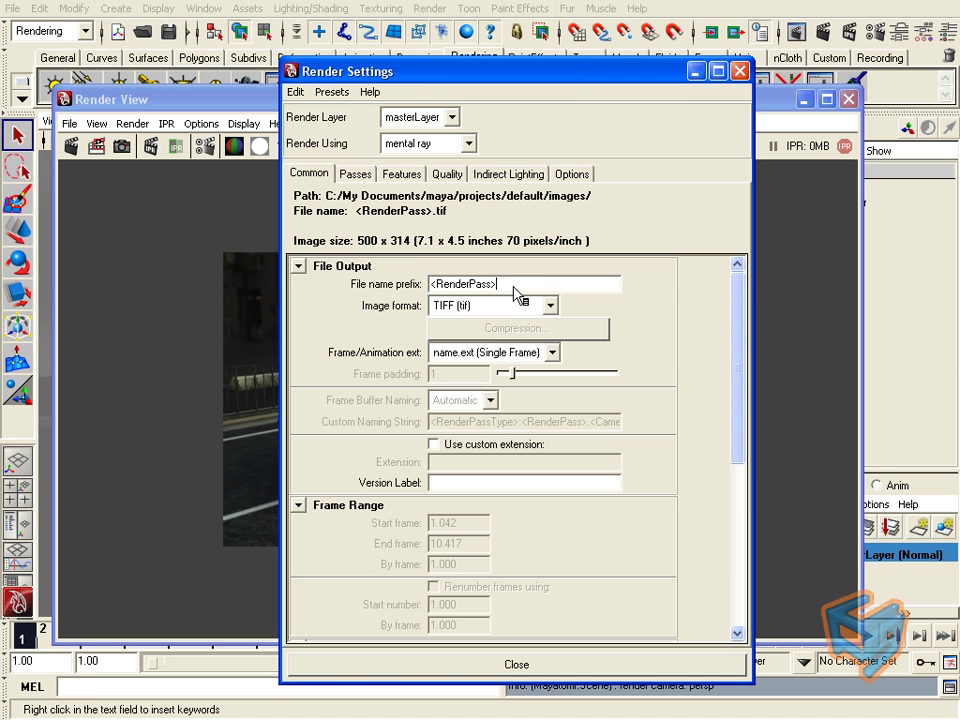
pyautogui.doubleClick(437, 285)
pyautogui.click(431, 286)
pyautogui.write('Ford')
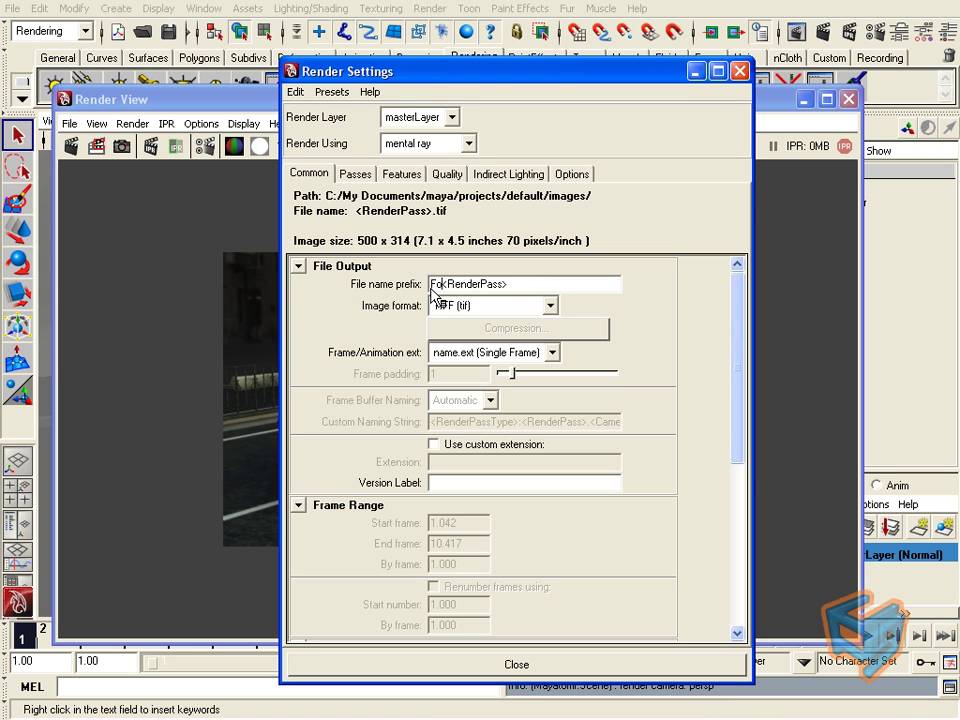
pyautogui.write('_car_')
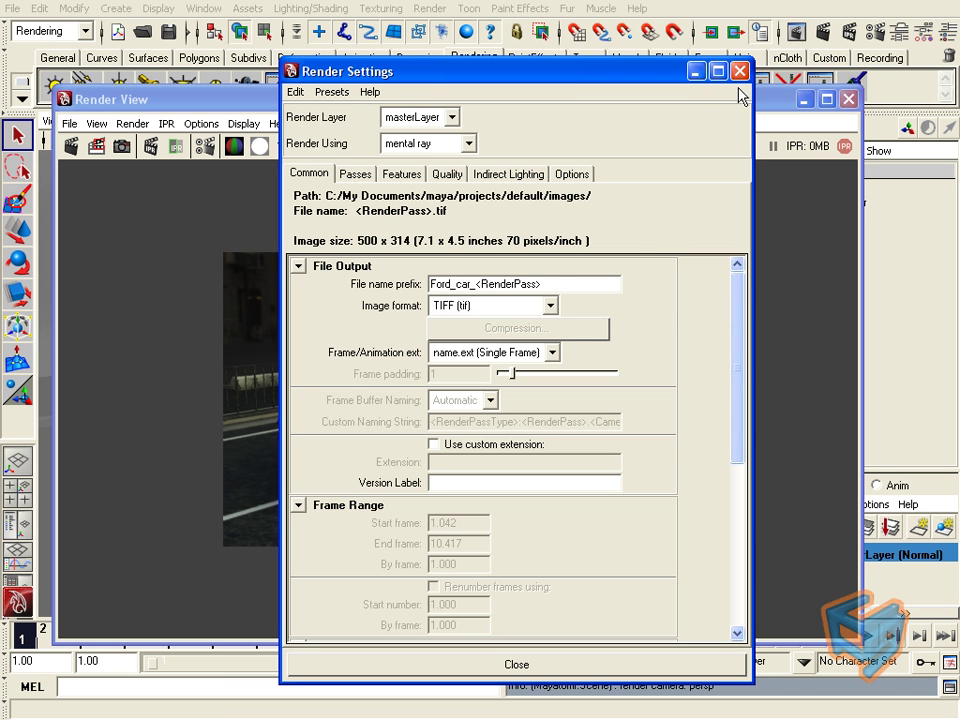
pyautogui.click(740, 71)
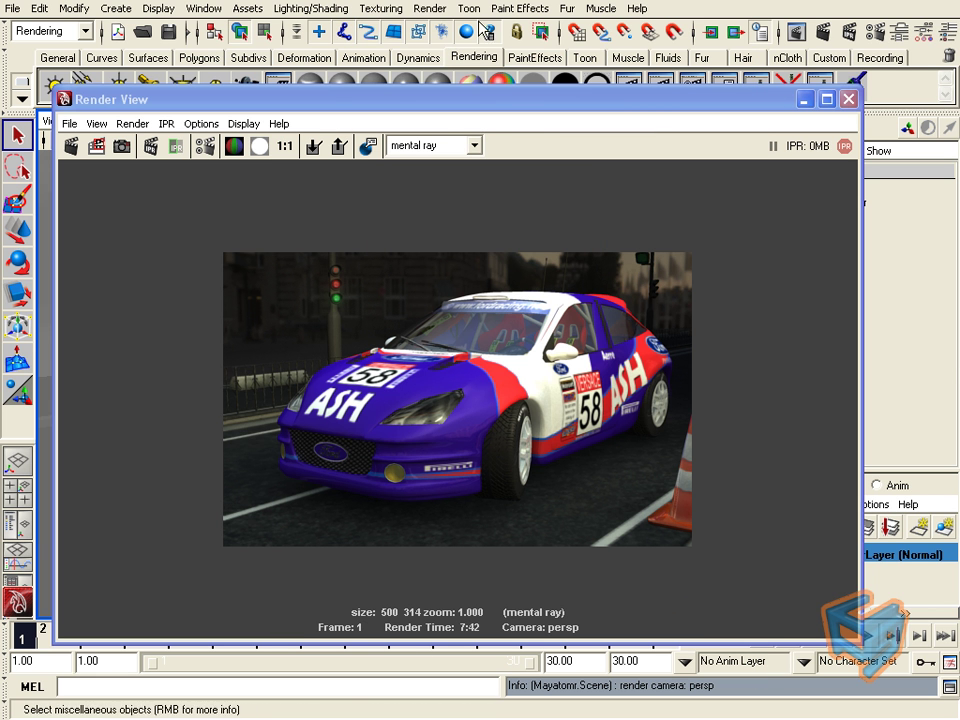
pyautogui.click(430, 8)
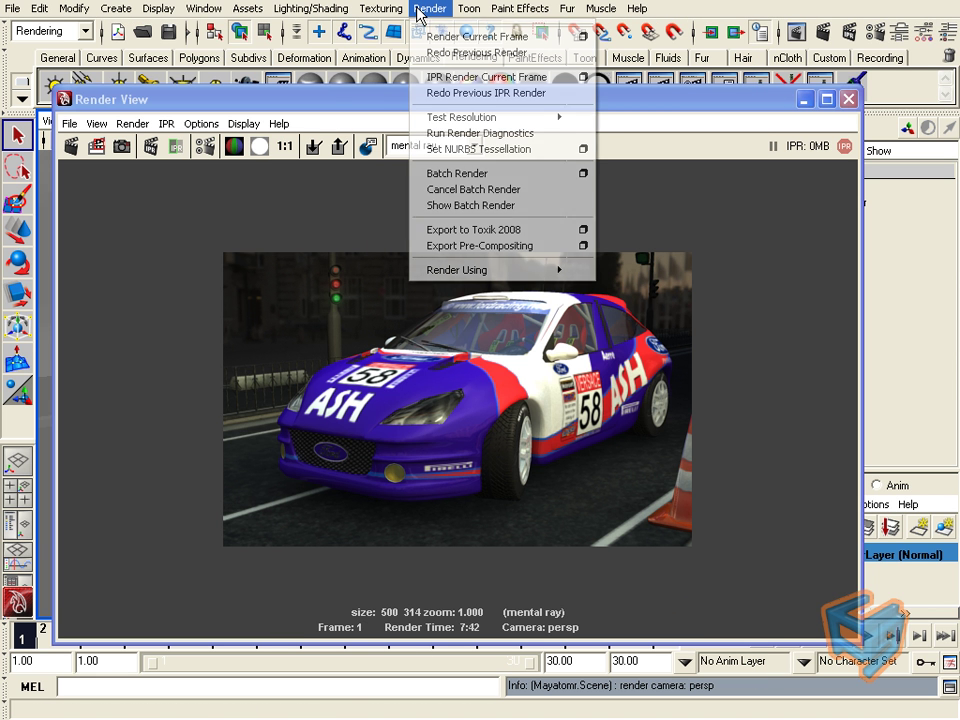
# - Batch render the scene, then go up to the images folder to see the Ford_car TIFs
pyautogui.click(472, 176)
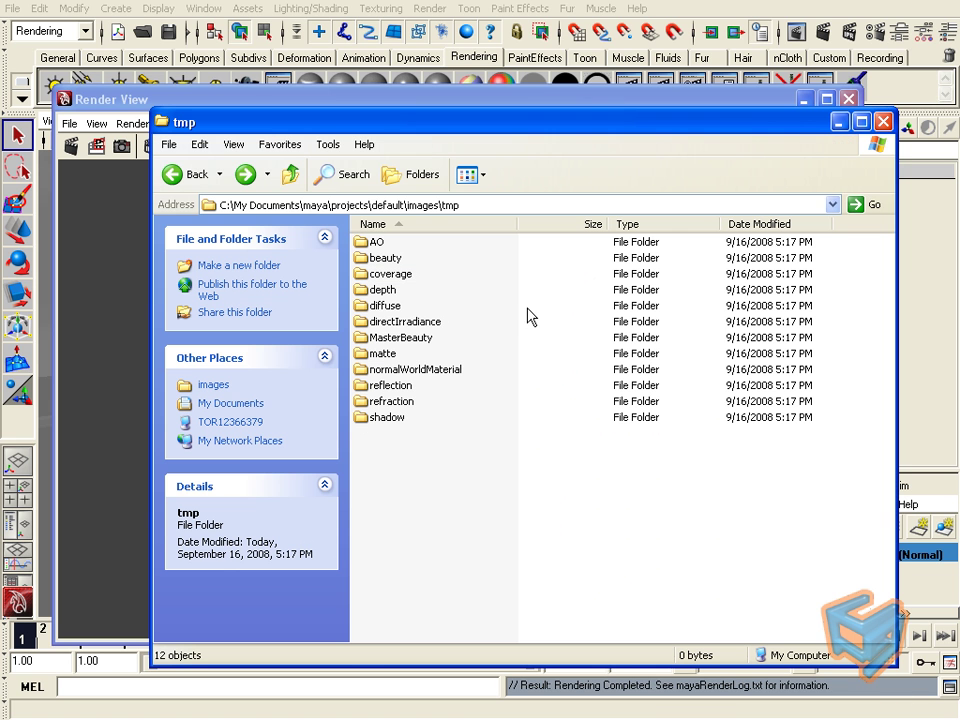
pyautogui.click(291, 178)
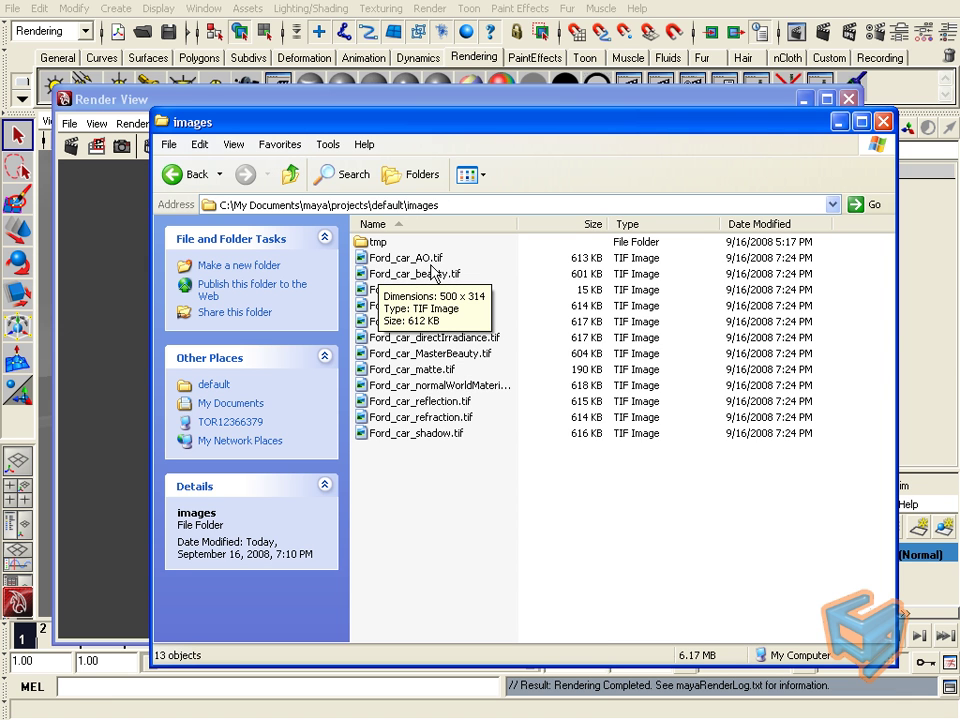
# - Preview the Ford_car AO, coverage, depth and directIrradiance TIFs in Picture and Fax Viewer, resizing the viewer
pyautogui.doubleClick(415, 258)
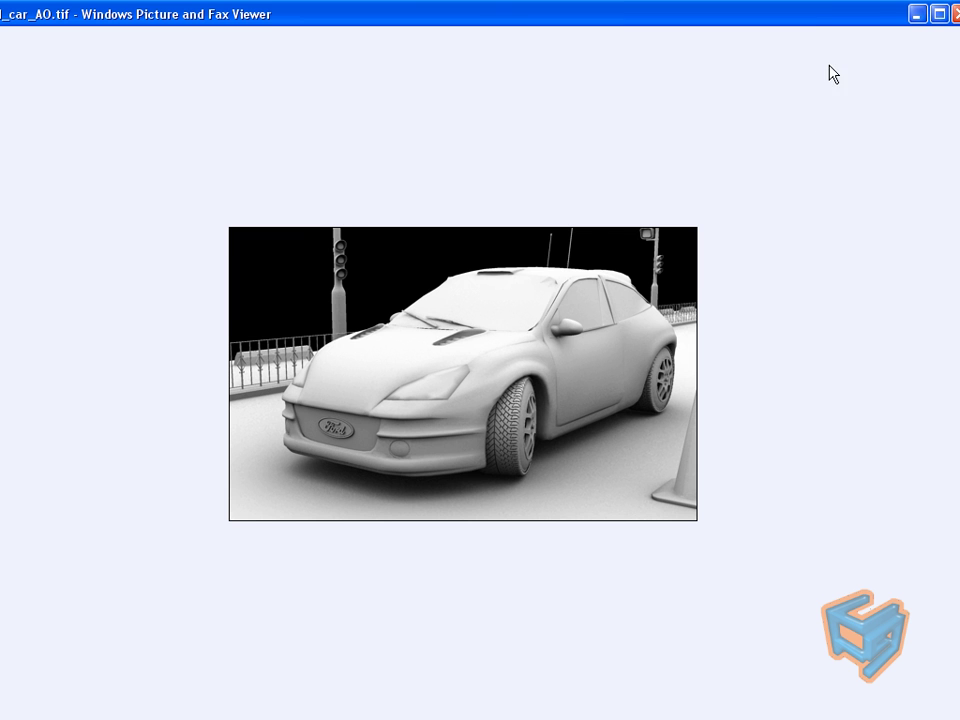
pyautogui.doubleClick(843, 26)
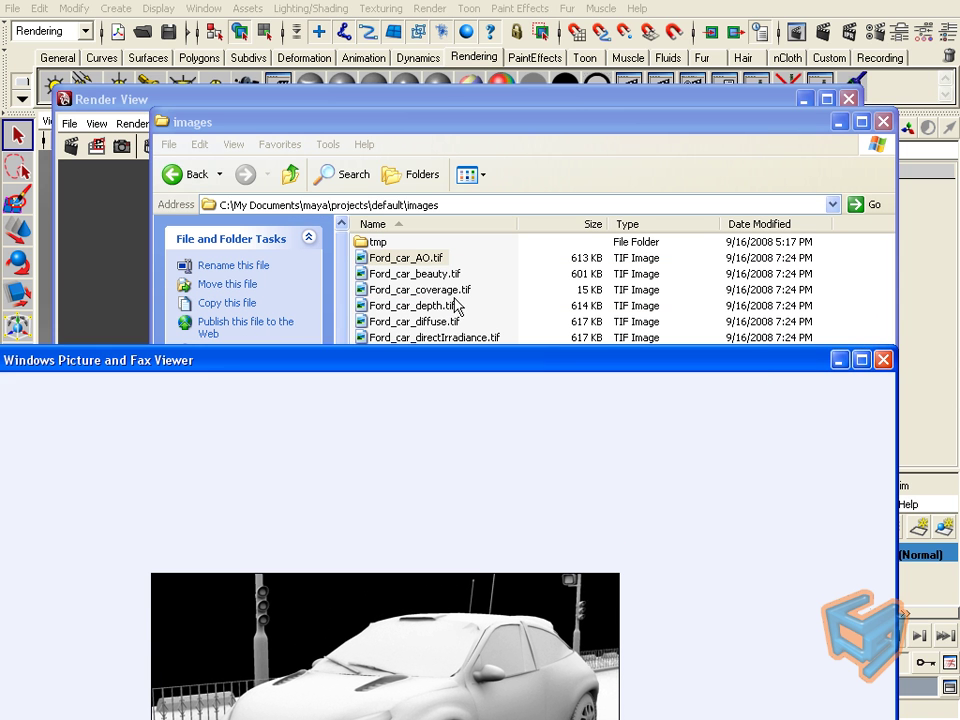
pyautogui.doubleClick(446, 292)
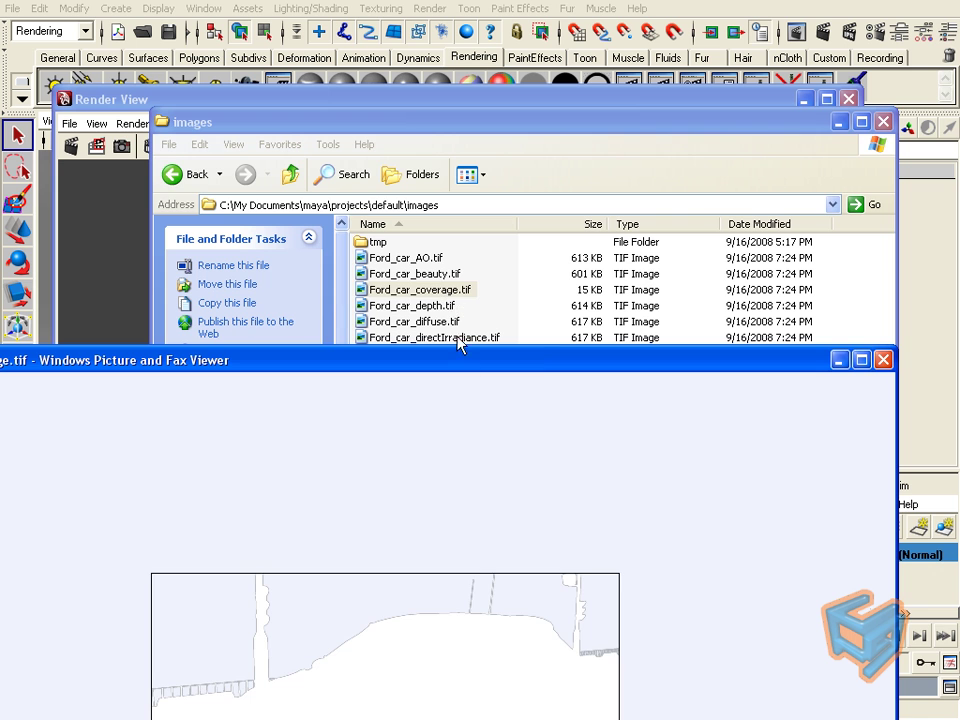
pyautogui.moveTo(470, 362); pyautogui.dragTo(509, 405)
pyautogui.doubleClick(411, 305)
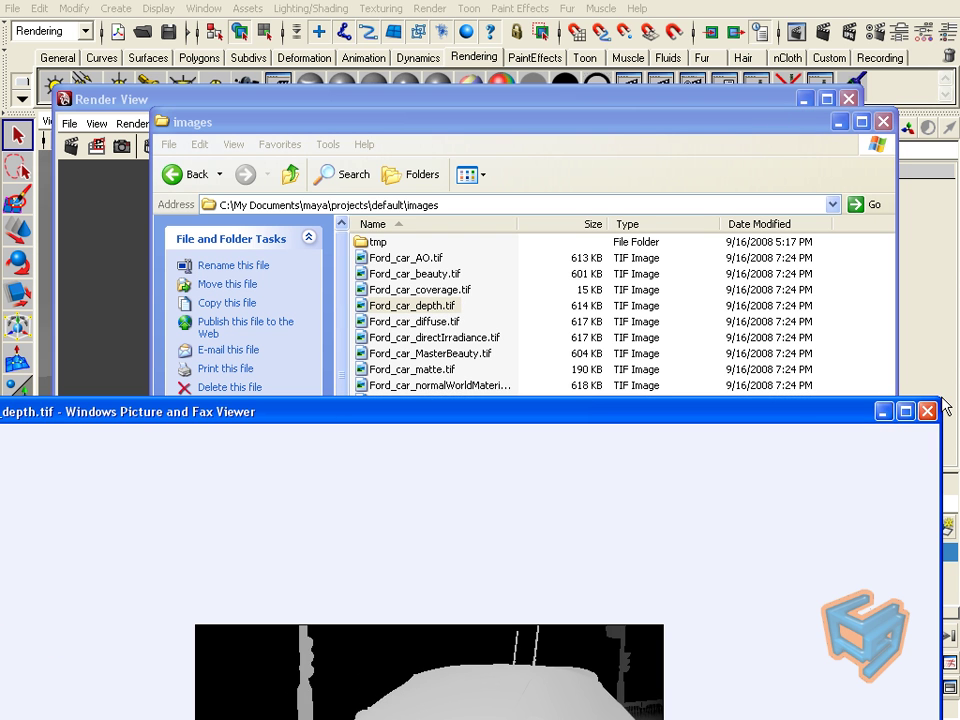
pyautogui.moveTo(937, 400); pyautogui.dragTo(366, 573)
pyautogui.moveTo(208, 595); pyautogui.dragTo(805, 155)
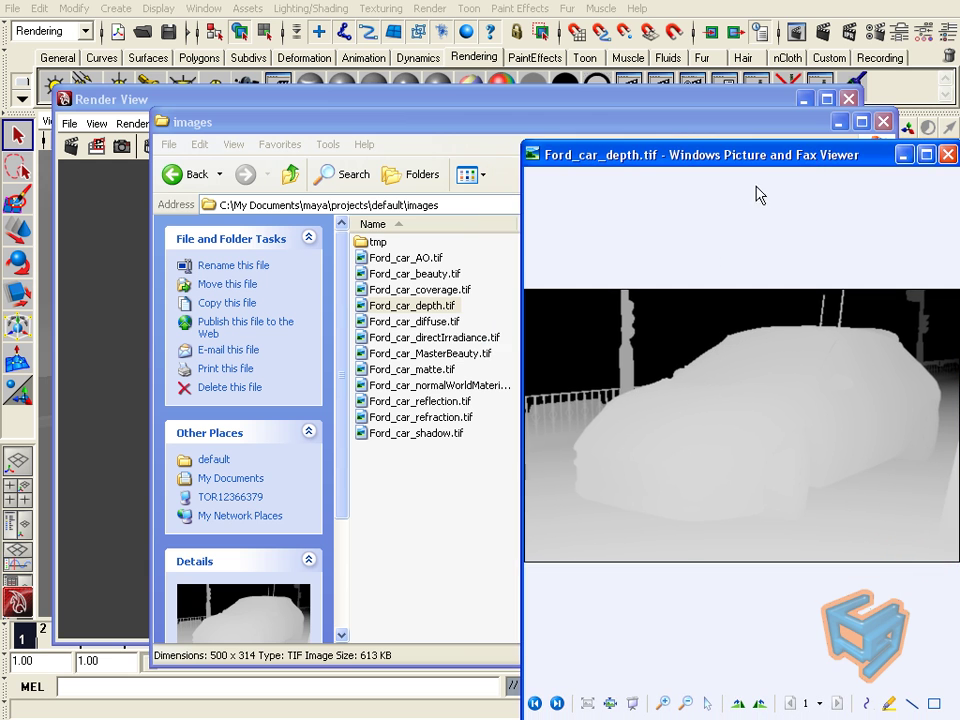
pyautogui.doubleClick(491, 338)
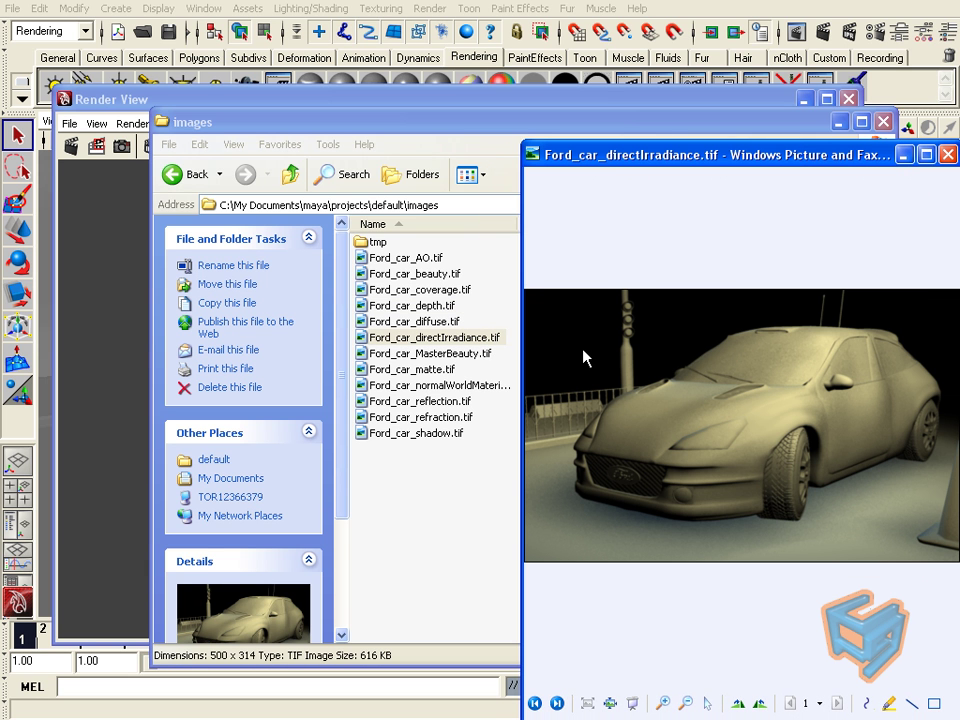
pyautogui.moveTo(524, 346); pyautogui.dragTo(483, 346)
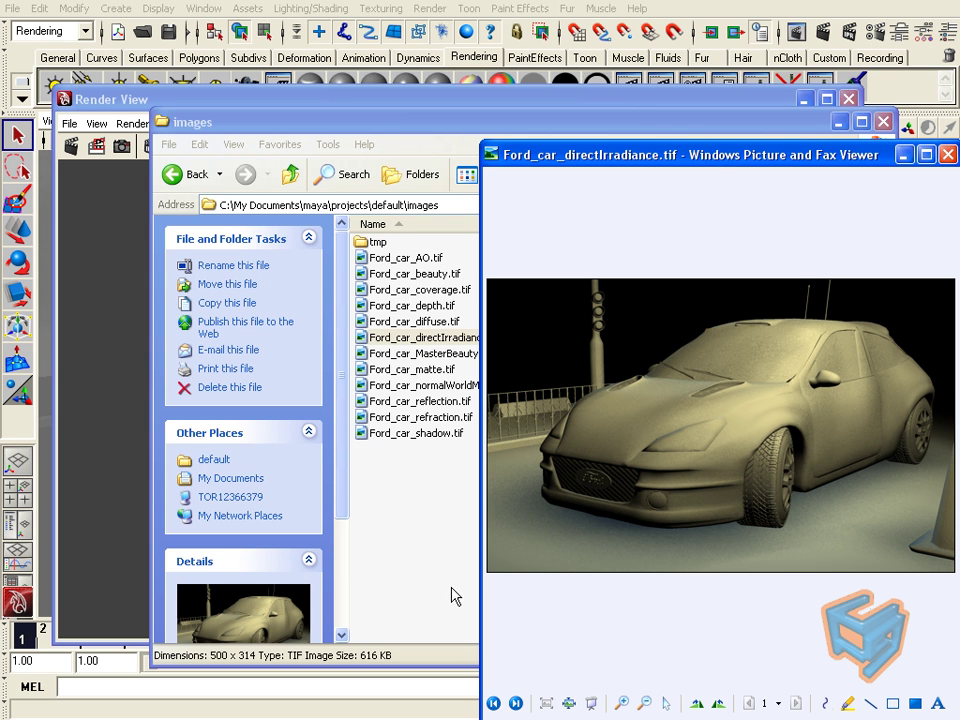
# - Preview the reflection, refraction and shadow TIFs, then close the viewer
pyautogui.doubleClick(400, 403)
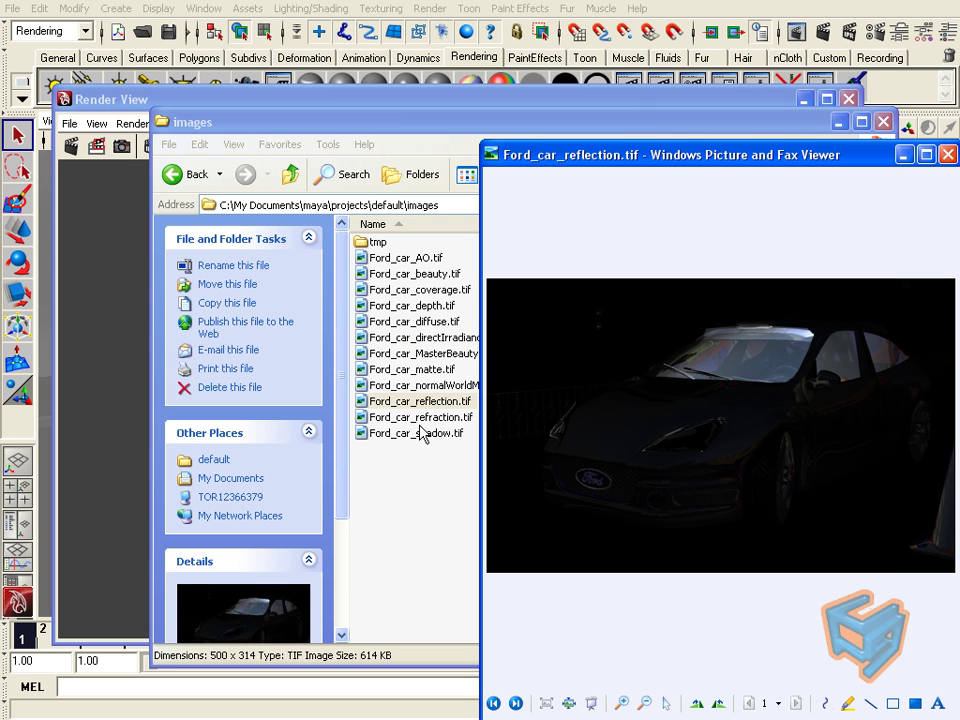
pyautogui.doubleClick(420, 420)
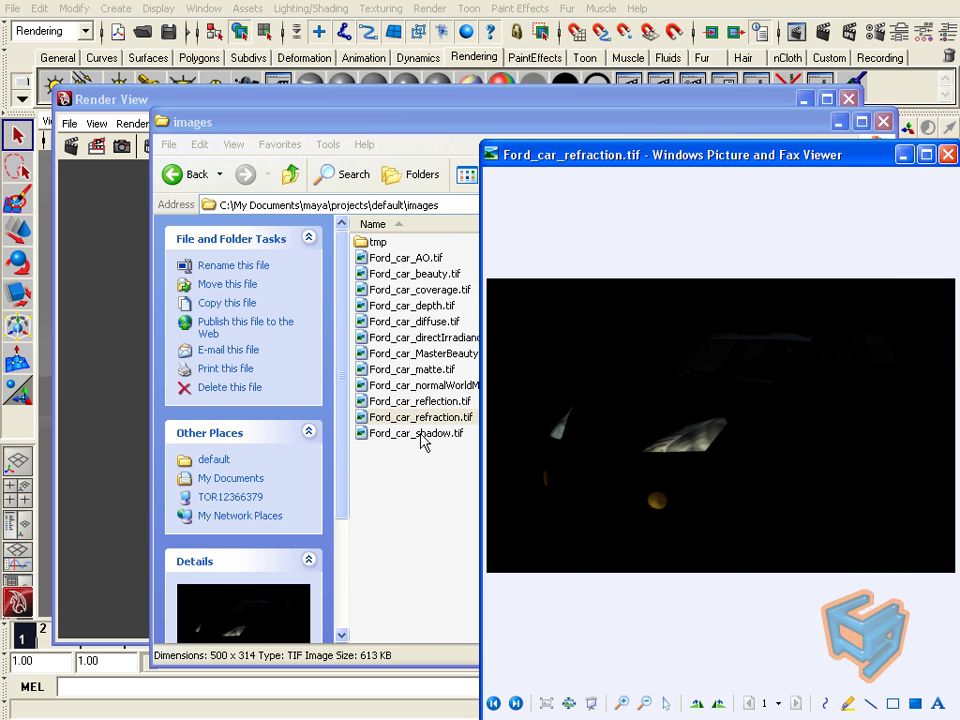
pyautogui.doubleClick(423, 434)
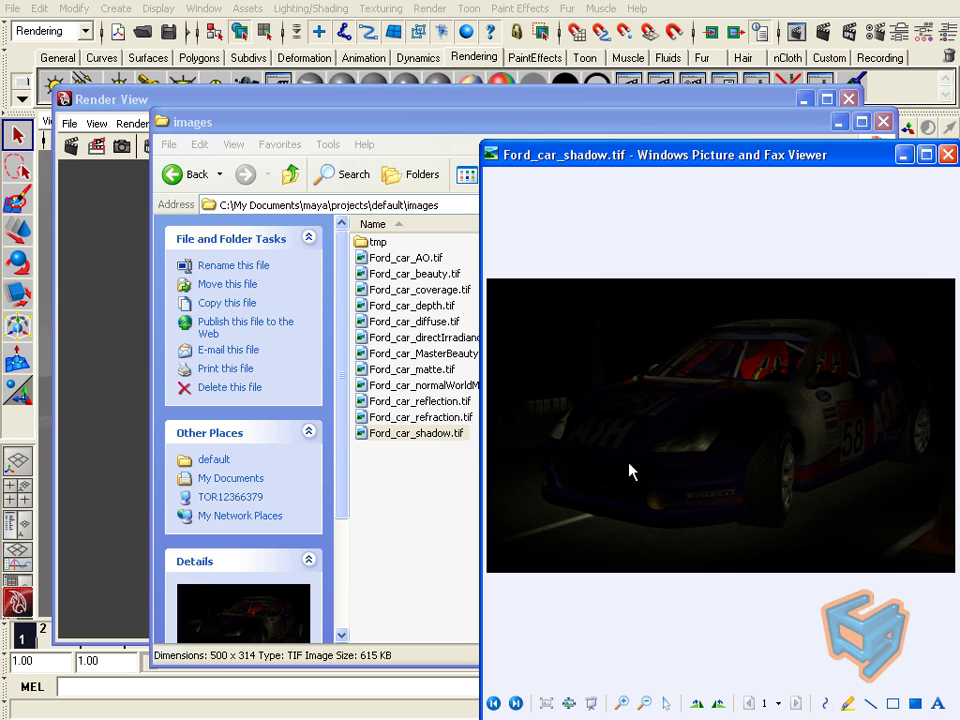
pyautogui.moveTo(686, 164); pyautogui.dragTo(555, 205)
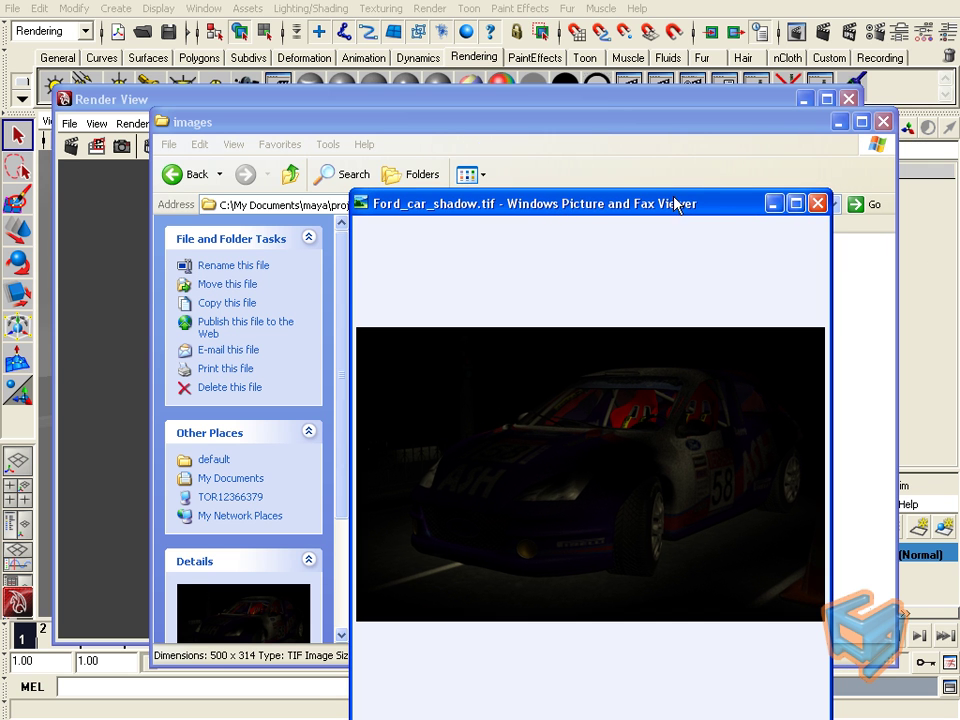
pyautogui.click(817, 205)
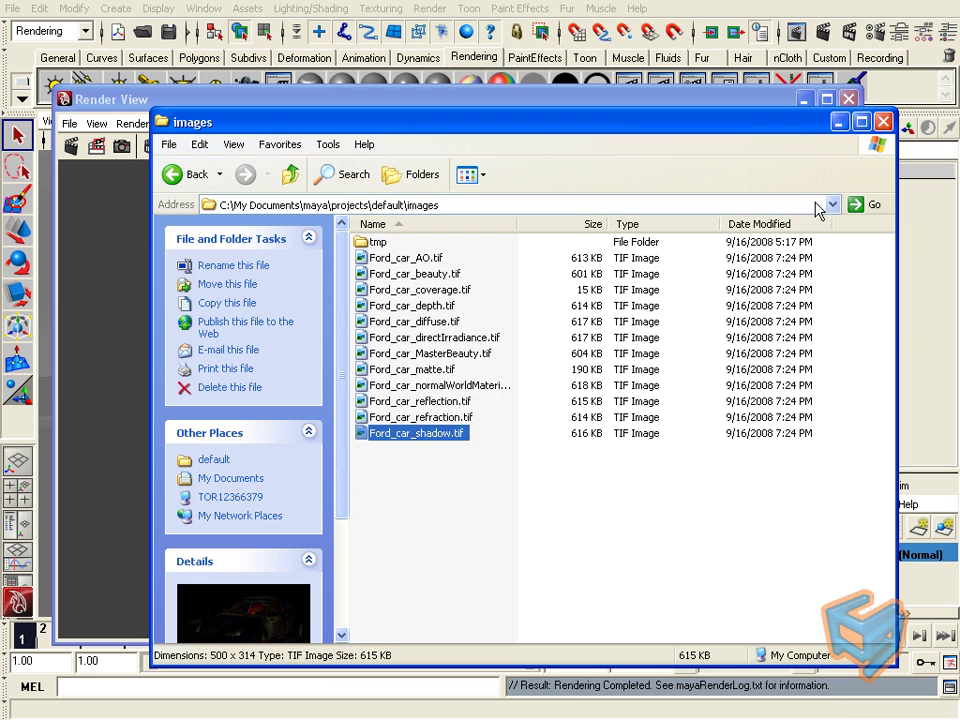
# - Close the images folder and Render View, then open the beauty pass's attributes from the Render Settings passes page
pyautogui.click(841, 121)
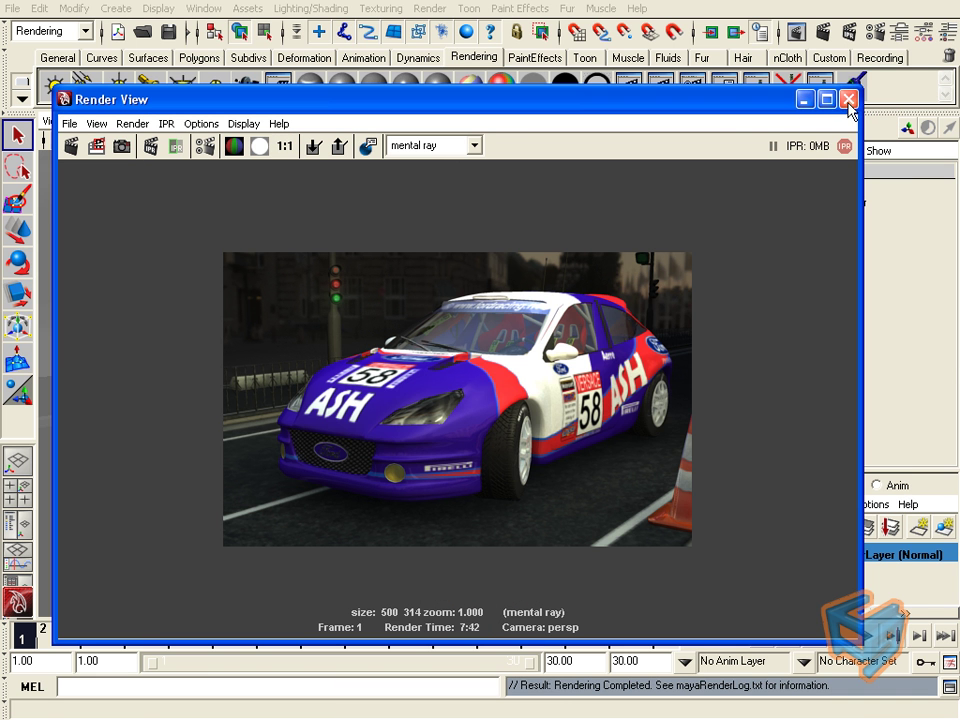
pyautogui.click(849, 100)
pyautogui.click(870, 34)
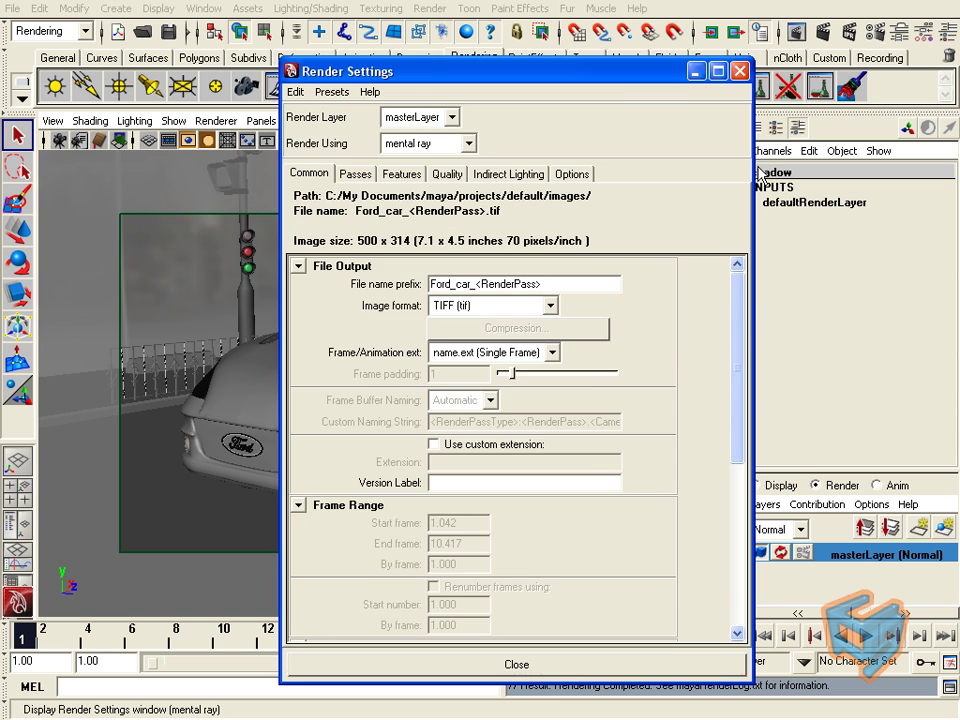
pyautogui.click(354, 173)
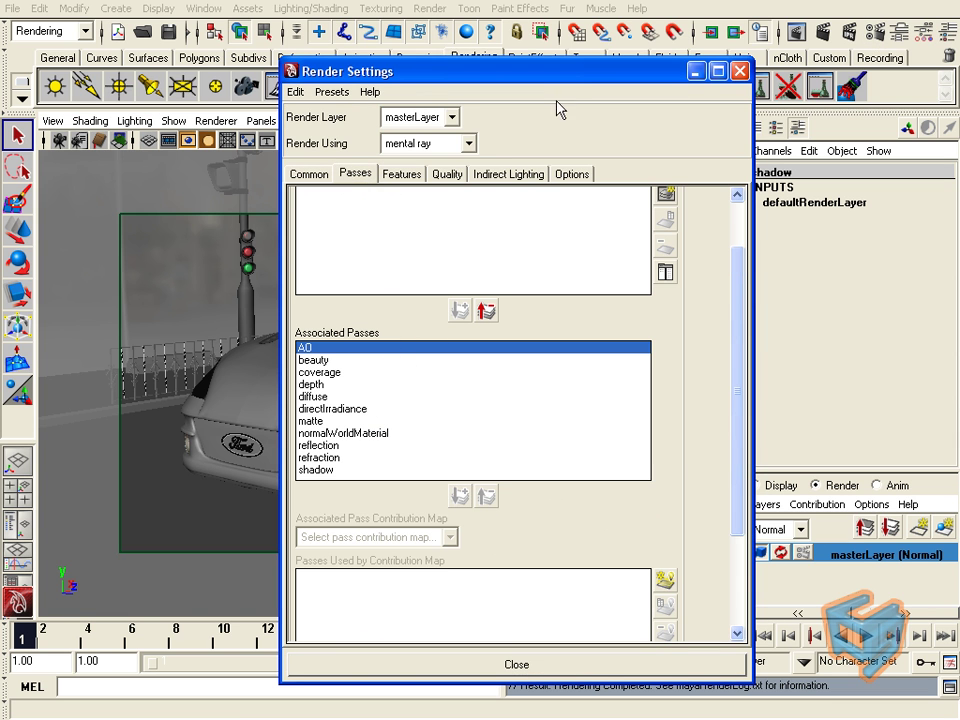
pyautogui.moveTo(558, 75); pyautogui.dragTo(396, 75)
pyautogui.click(167, 359)
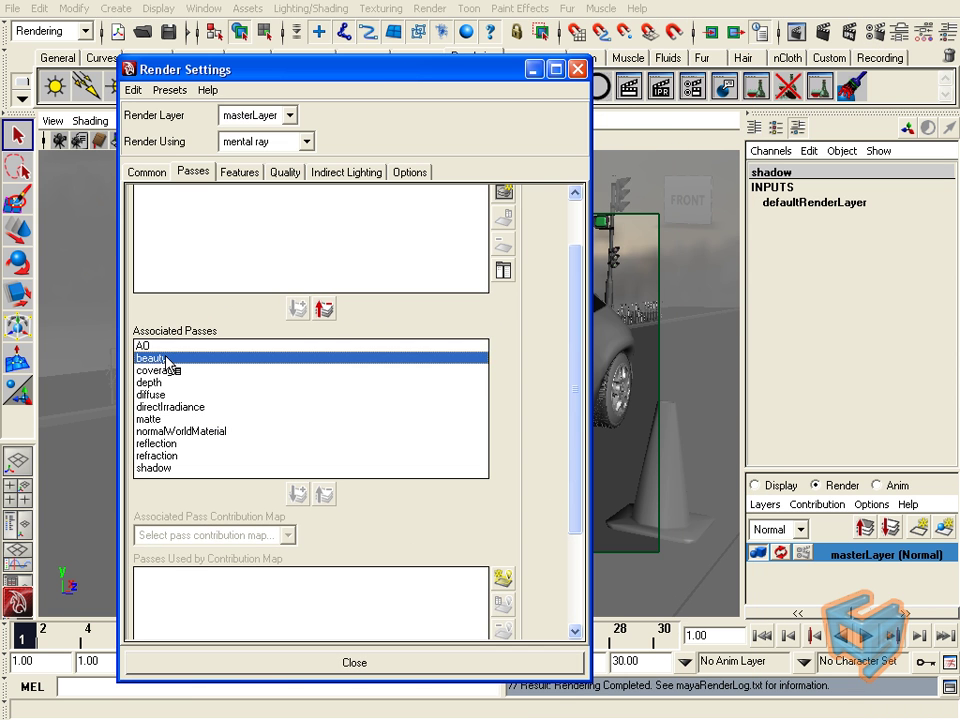
pyautogui.doubleClick(167, 359)
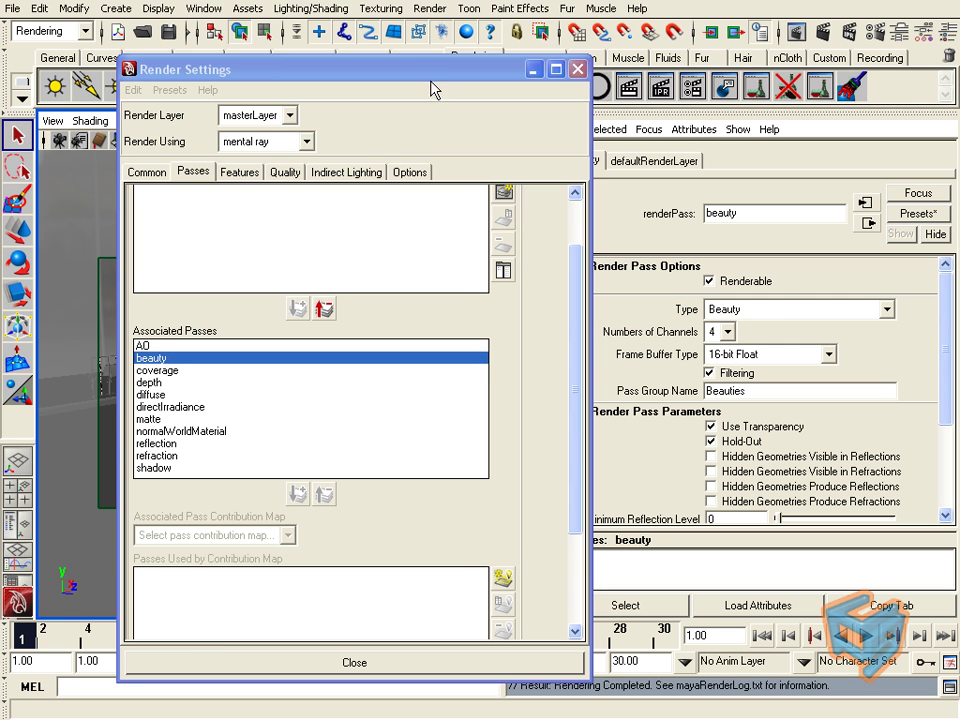
pyautogui.moveTo(445, 69); pyautogui.dragTo(393, 63)
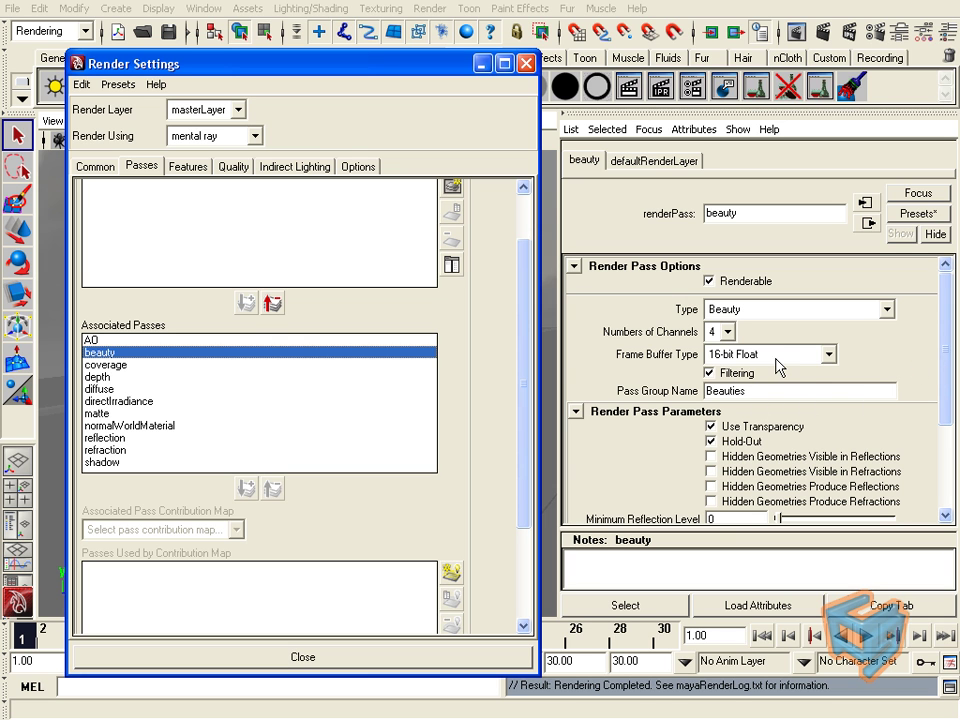
# - Keep the beauty pass type as Beauty, then inspect the AO pass and its 128 ambient occlusion rays
pyautogui.click(829, 311)
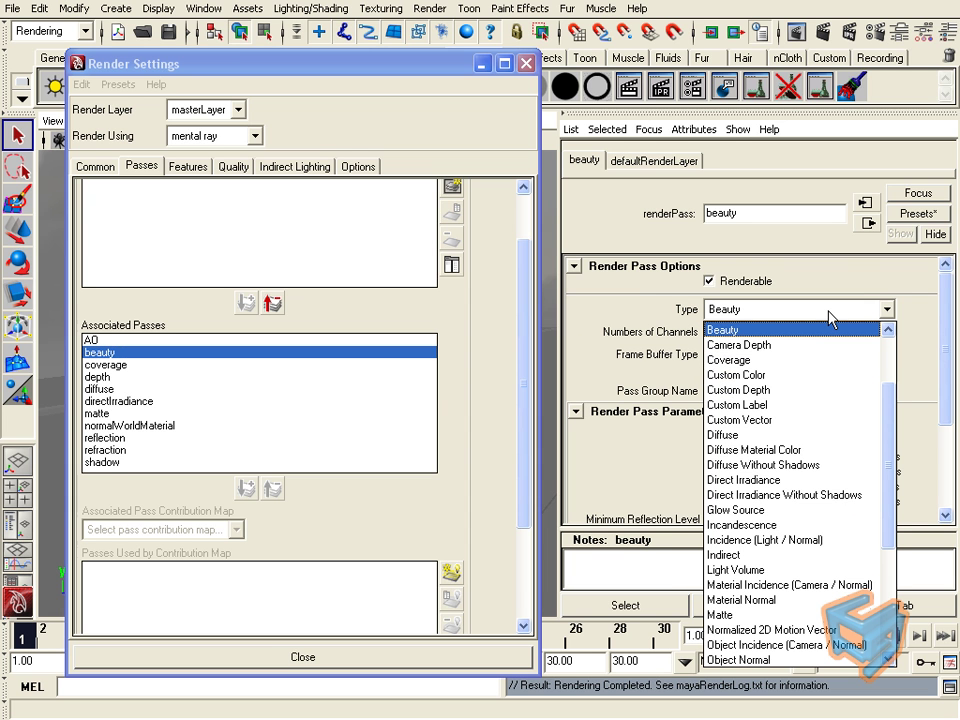
pyautogui.click(437, 60)
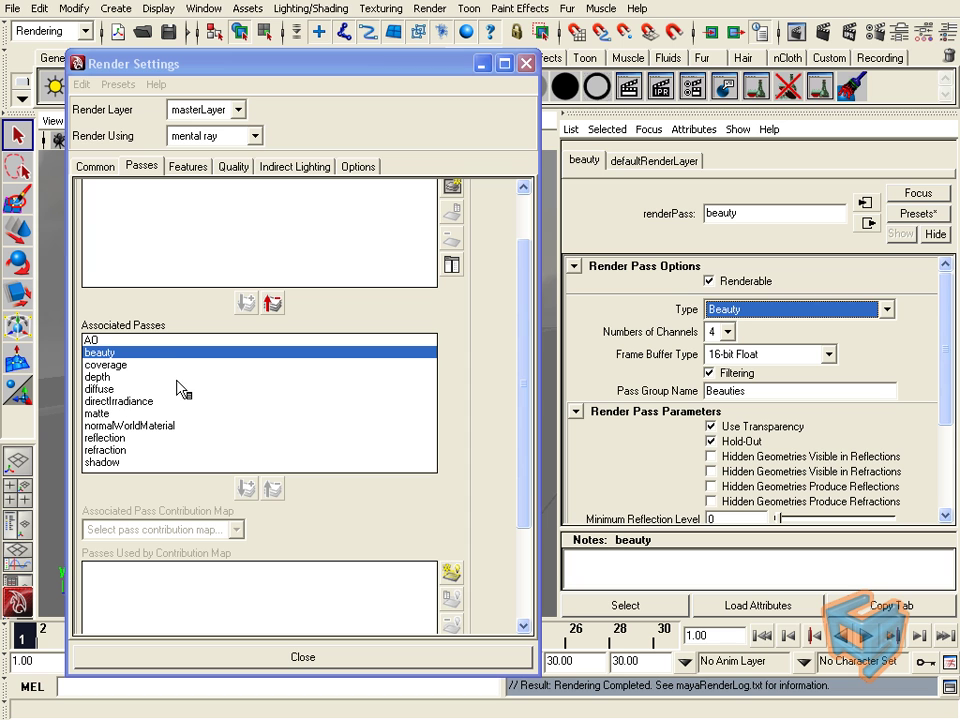
pyautogui.click(126, 343)
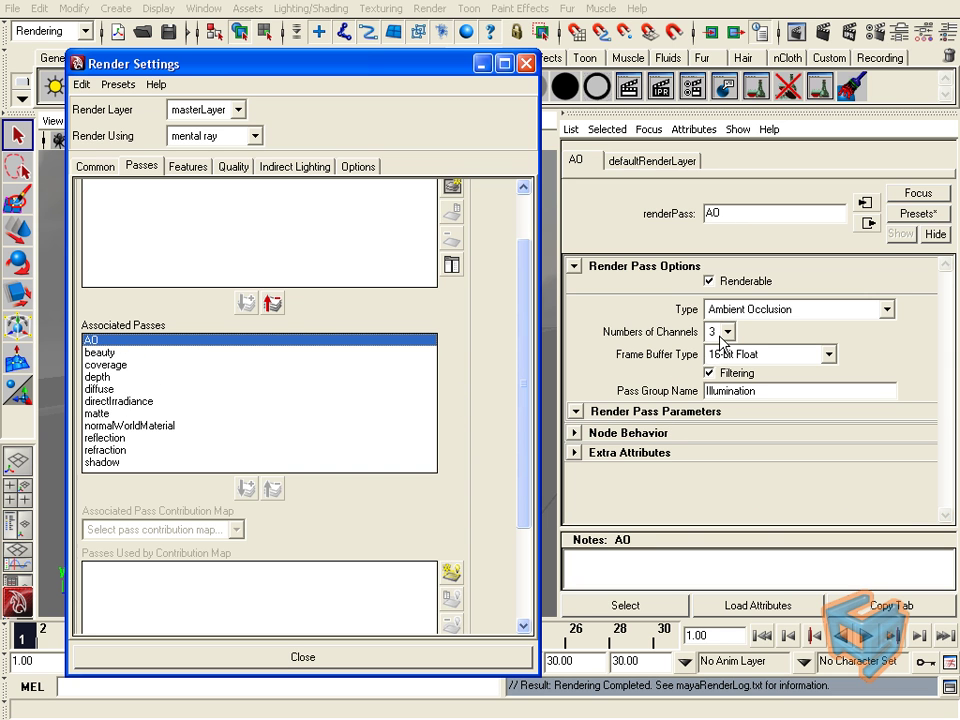
pyautogui.click(104, 355)
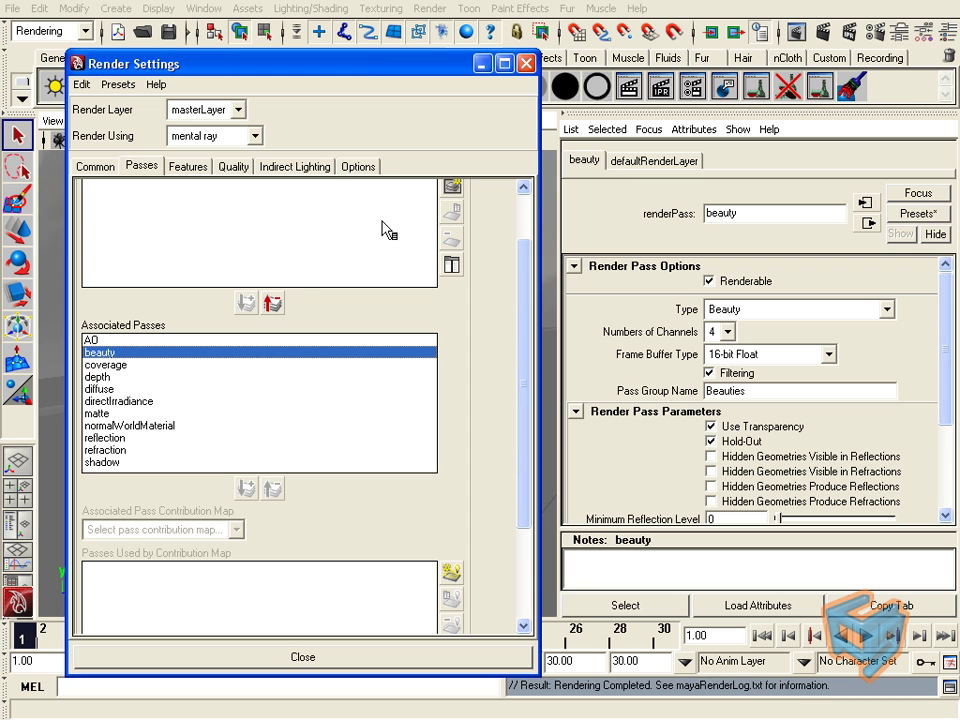
pyautogui.click(158, 341)
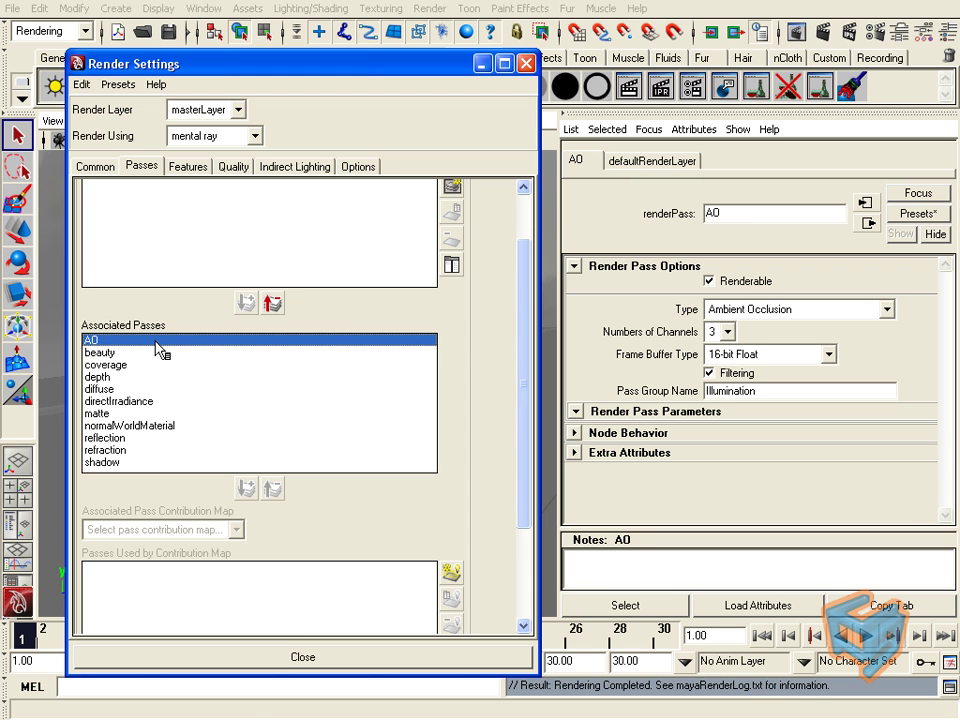
pyautogui.click(312, 166)
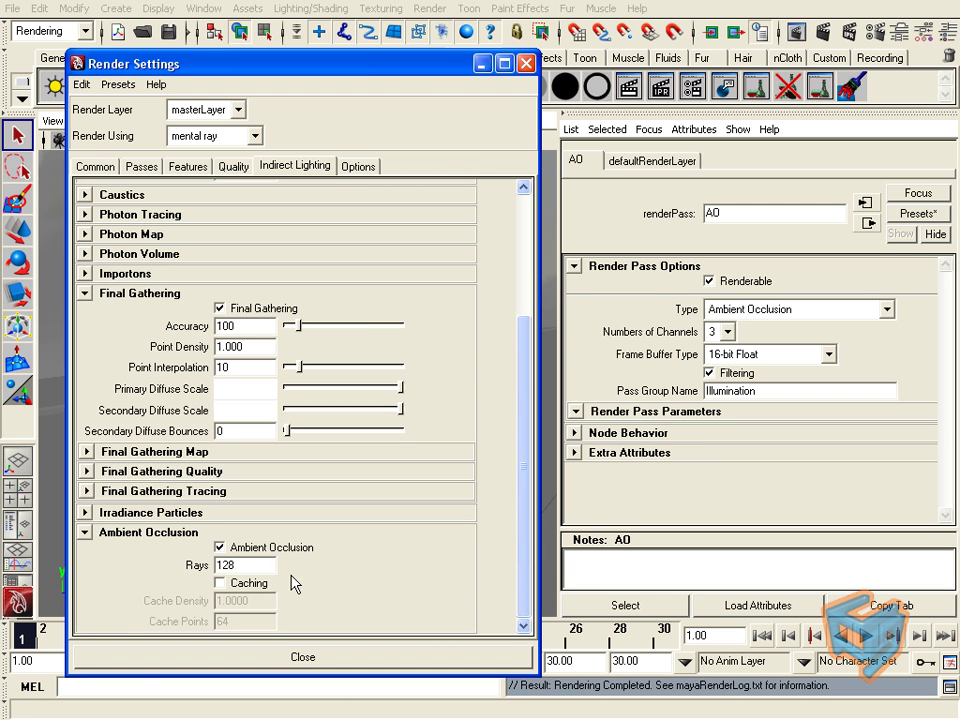
pyautogui.doubleClick(238, 565)
pyautogui.click(142, 167)
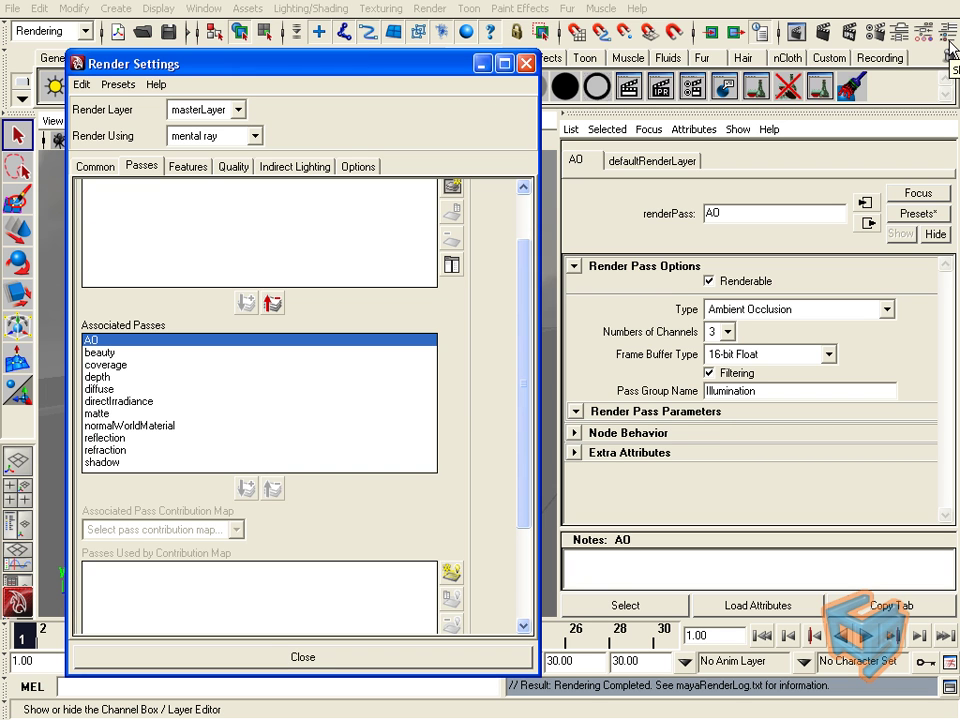
# - Reopen Render Settings, dismiss the file name prefix keyword menu, and show the Passes page
pyautogui.click(527, 65)
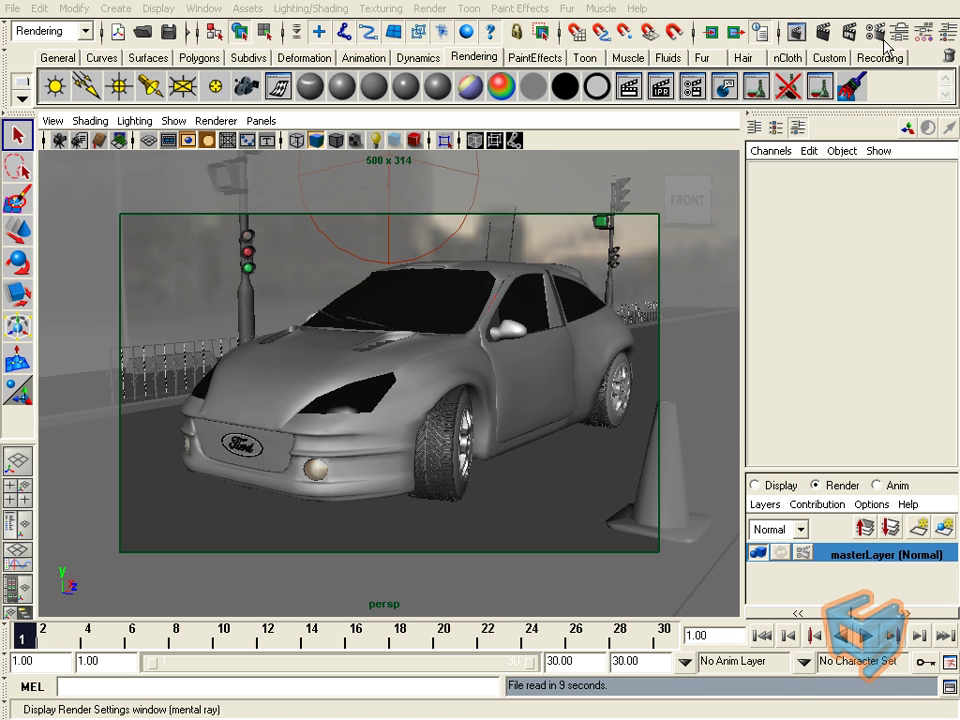
pyautogui.click(850, 31)
pyautogui.moveTo(624, 82); pyautogui.dragTo(649, 82)
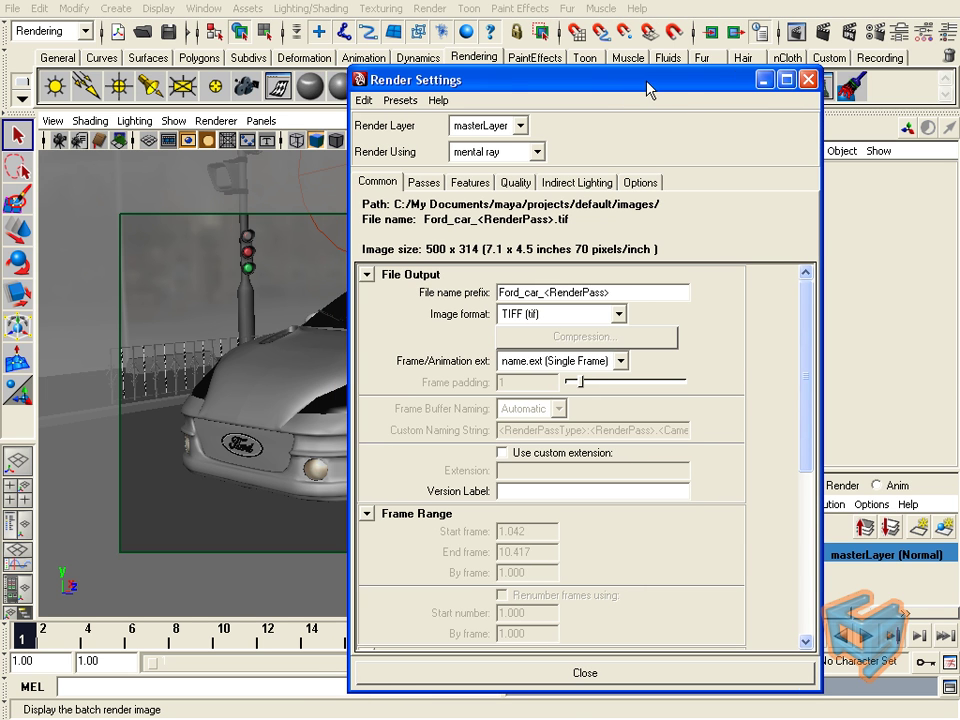
pyautogui.rightClick(623, 293)
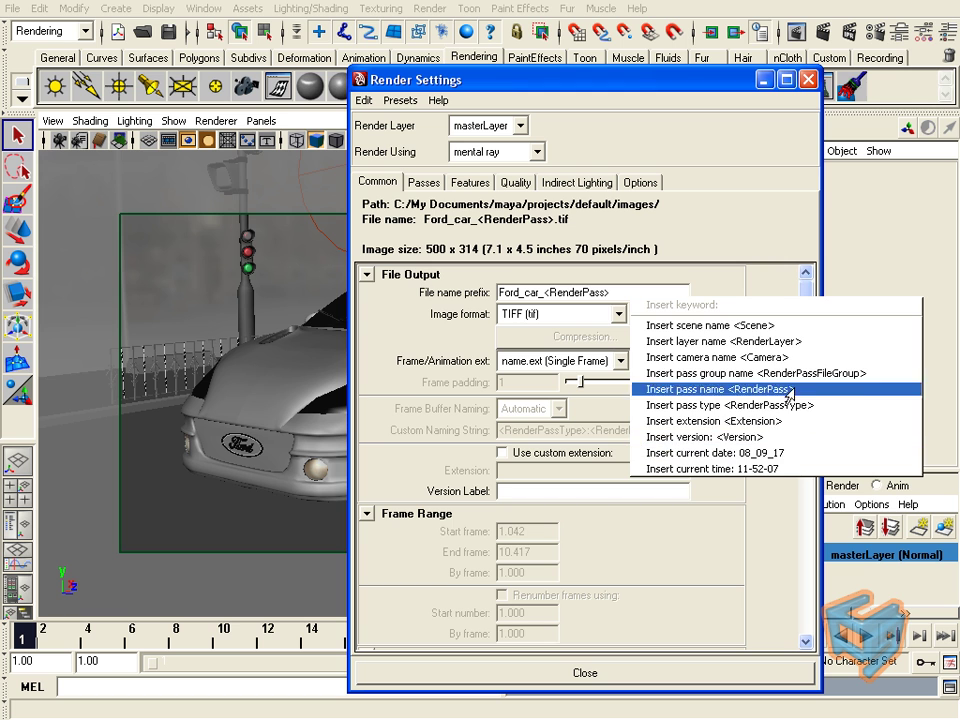
pyautogui.click(781, 494)
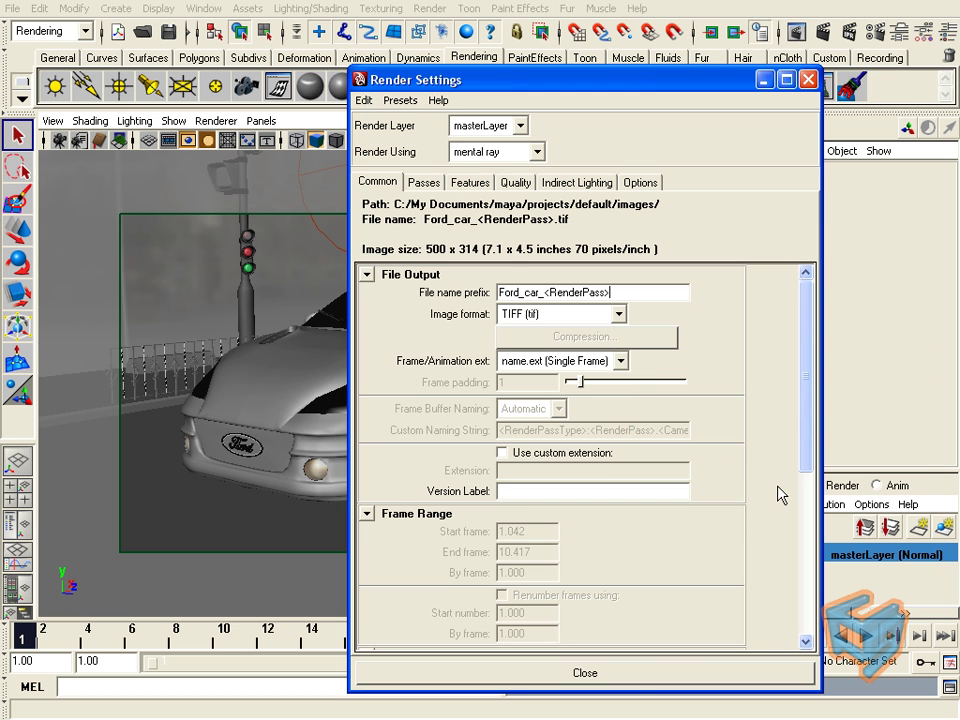
pyautogui.click(423, 183)
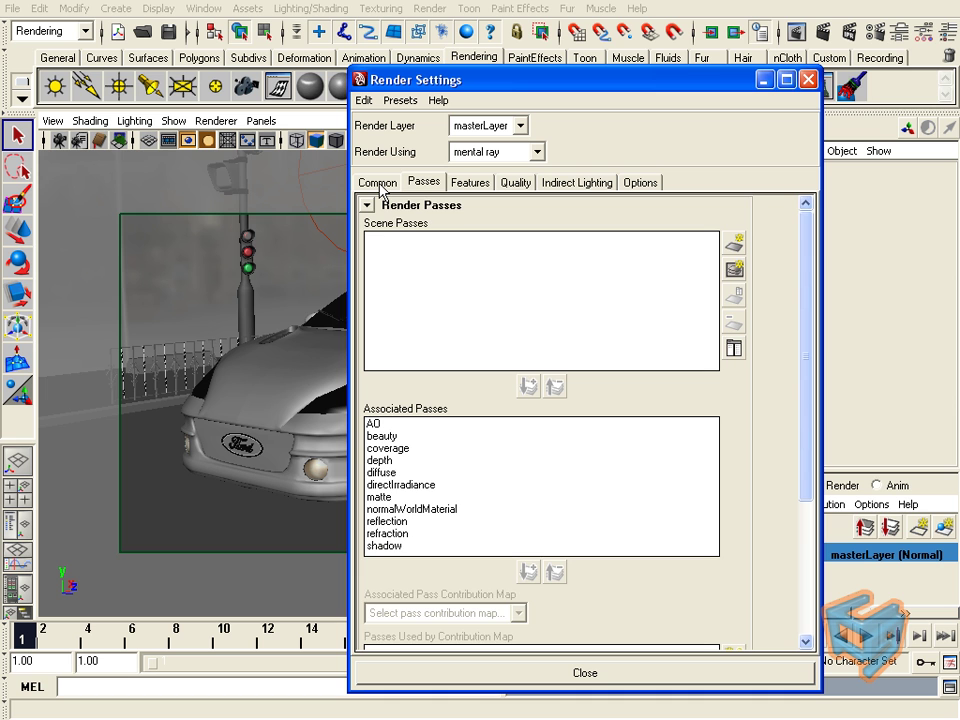
# - Switch the image format to OpenEXR and set Frame Buffer Naming to Custom
pyautogui.click(379, 186)
pyautogui.click(618, 315)
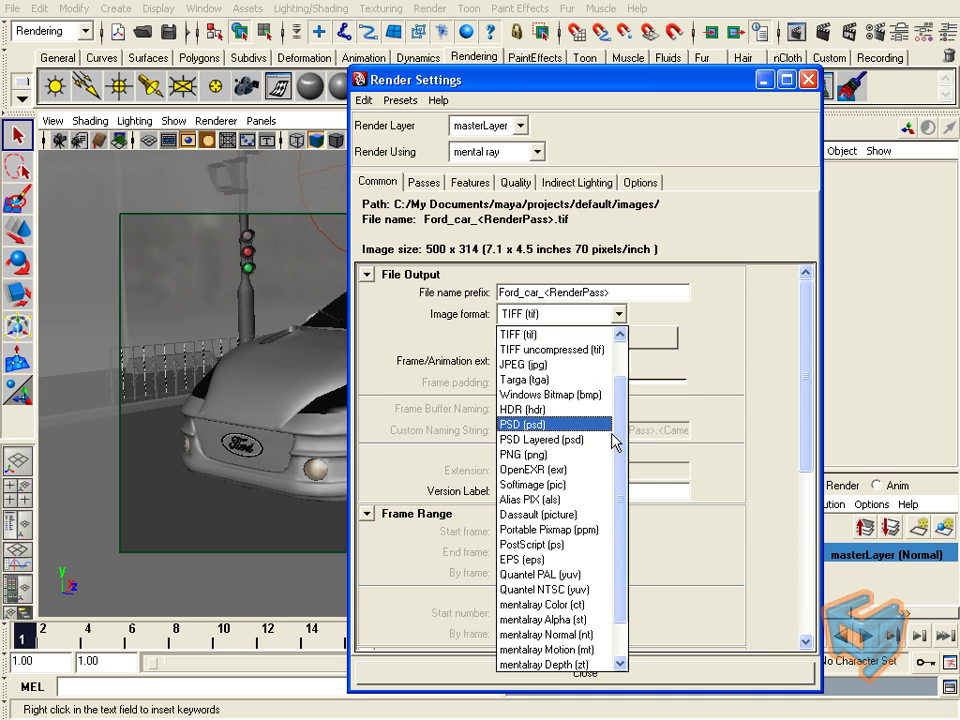
pyautogui.click(586, 468)
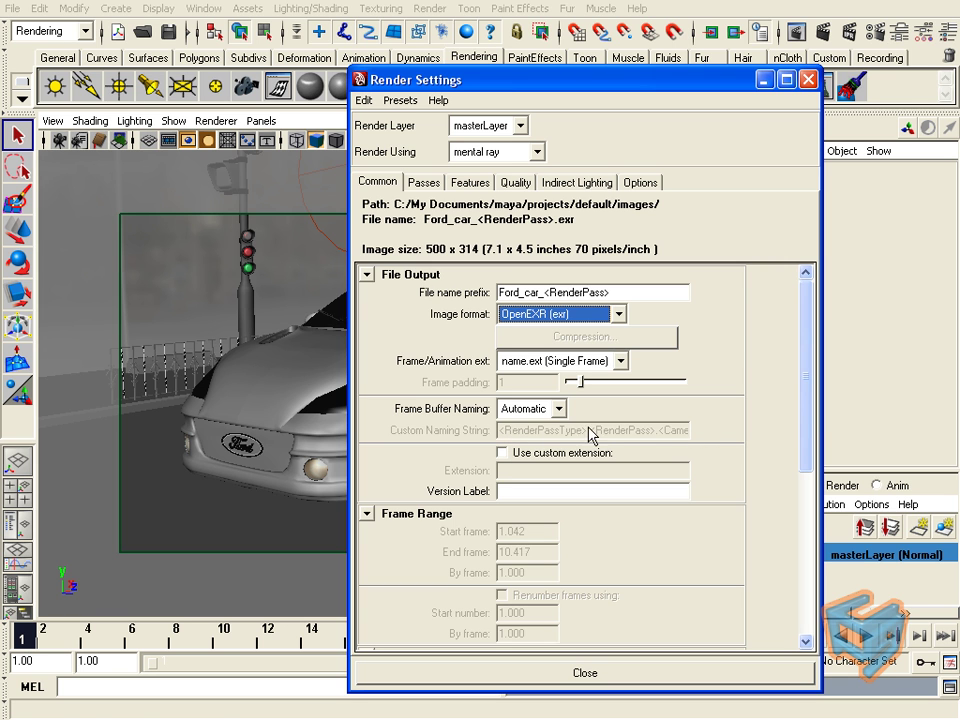
pyautogui.click(557, 408)
pyautogui.click(550, 444)
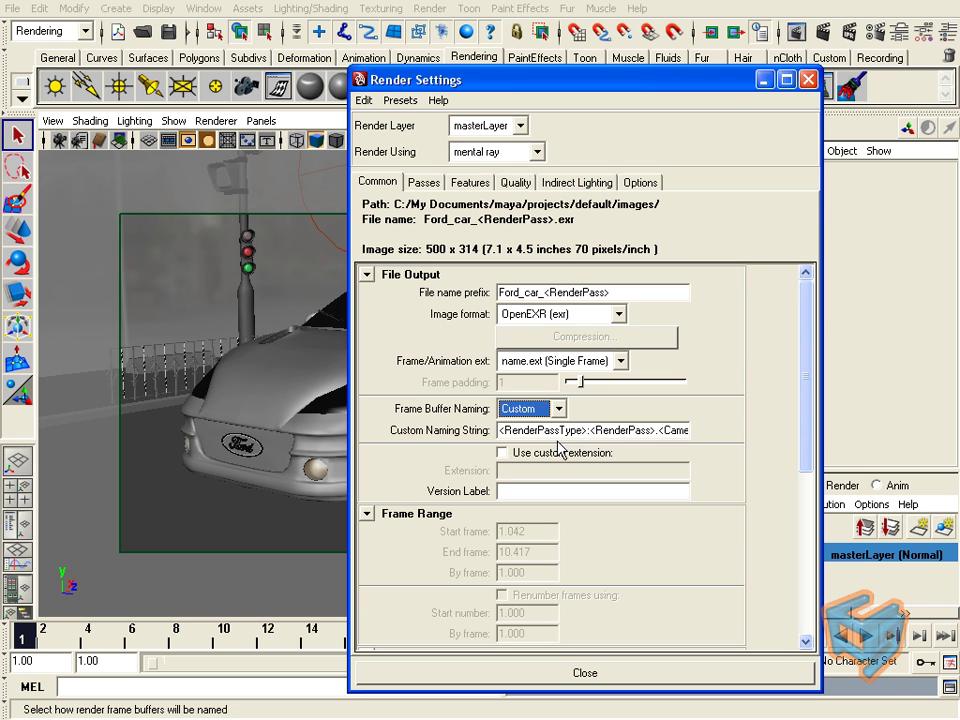
# - Change the image format to JPEG (jpg) so files are named Ford_car_<RenderPass>.jpg
pyautogui.rightClick(588, 432)
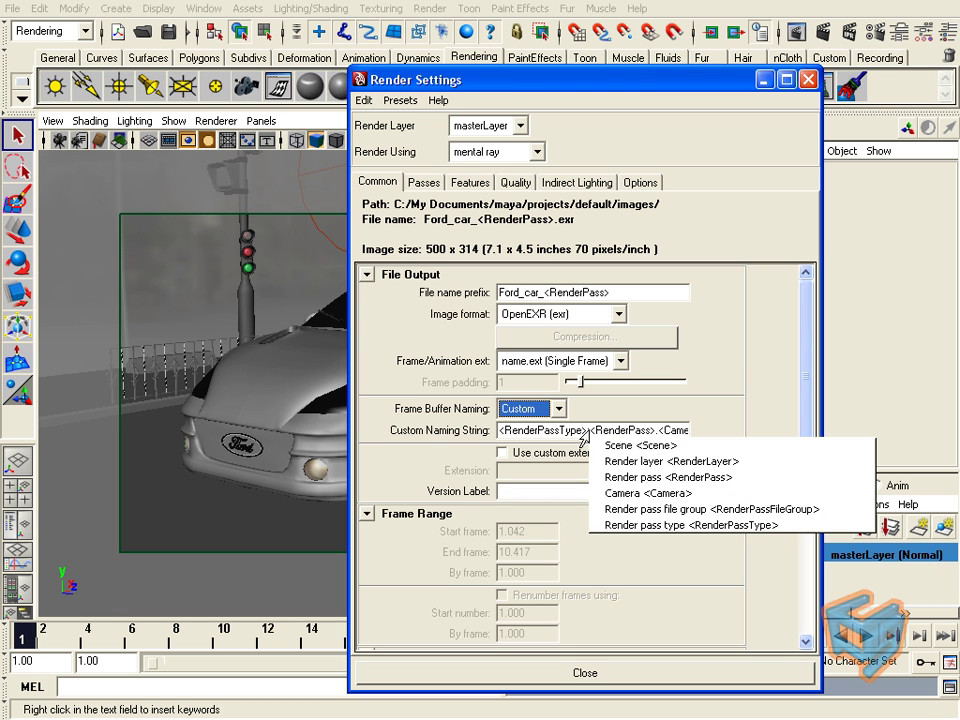
pyautogui.click(583, 435)
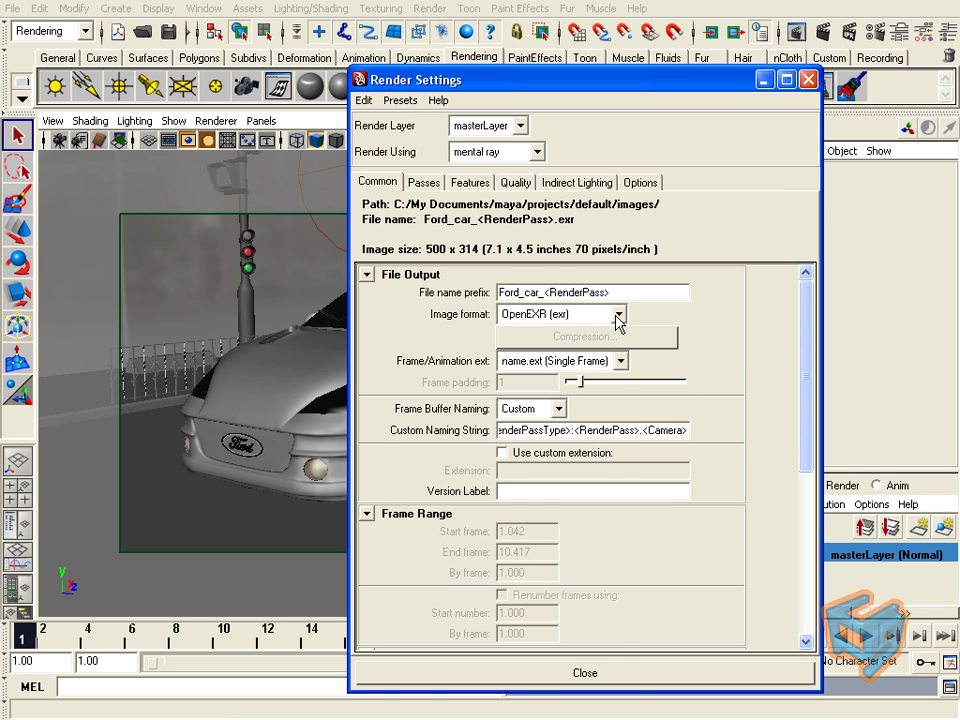
pyautogui.click(619, 314)
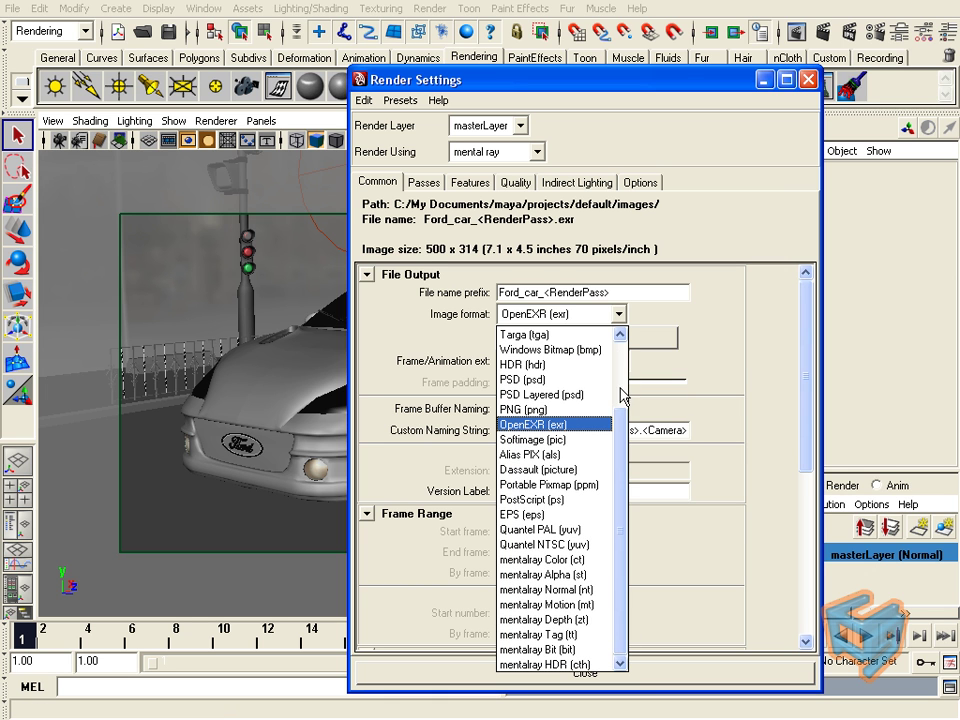
pyautogui.scroll(2, 615, 399)
pyautogui.click(584, 410)
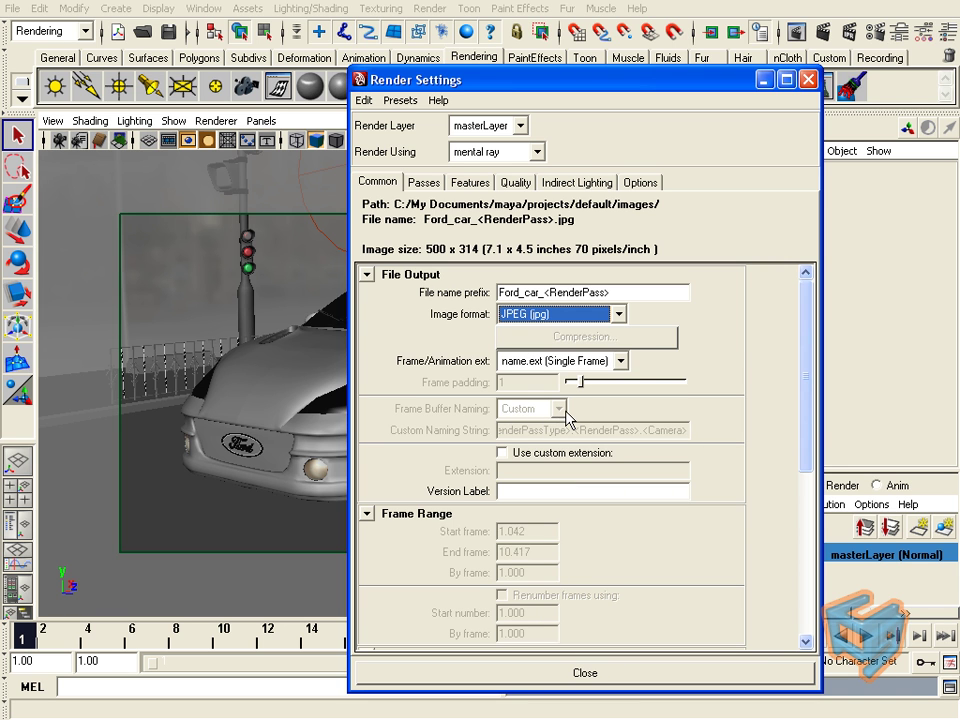
# - De-associate all eleven passes, AO through shadow, from masterLayer and delete them from the scene
pyautogui.click(433, 190)
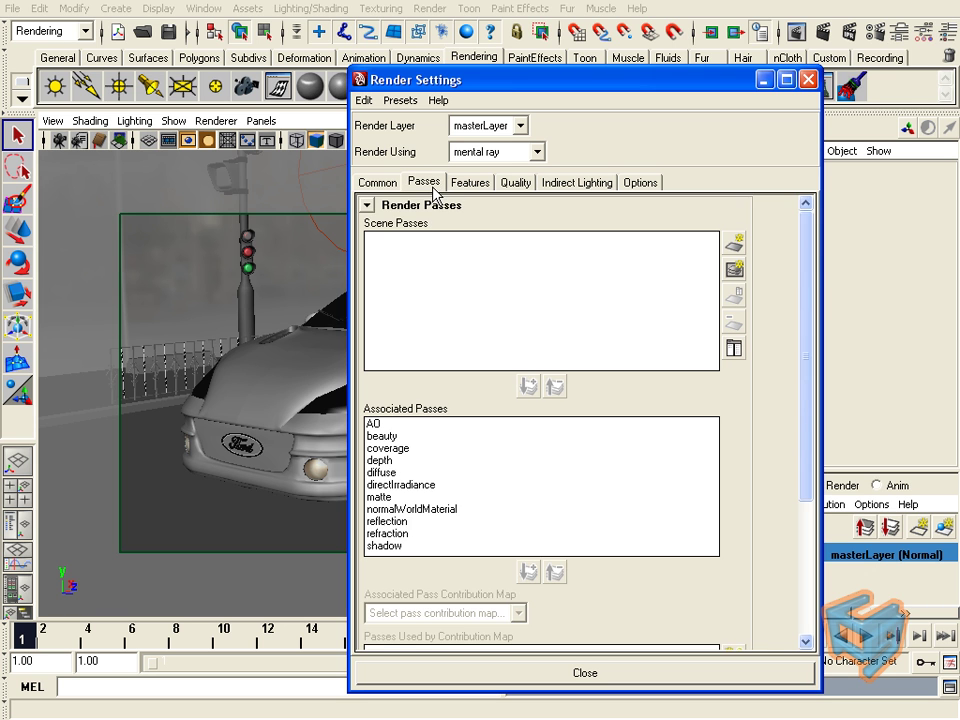
pyautogui.click(397, 424)
pyautogui.rightClick(465, 553)
pyautogui.click(463, 563)
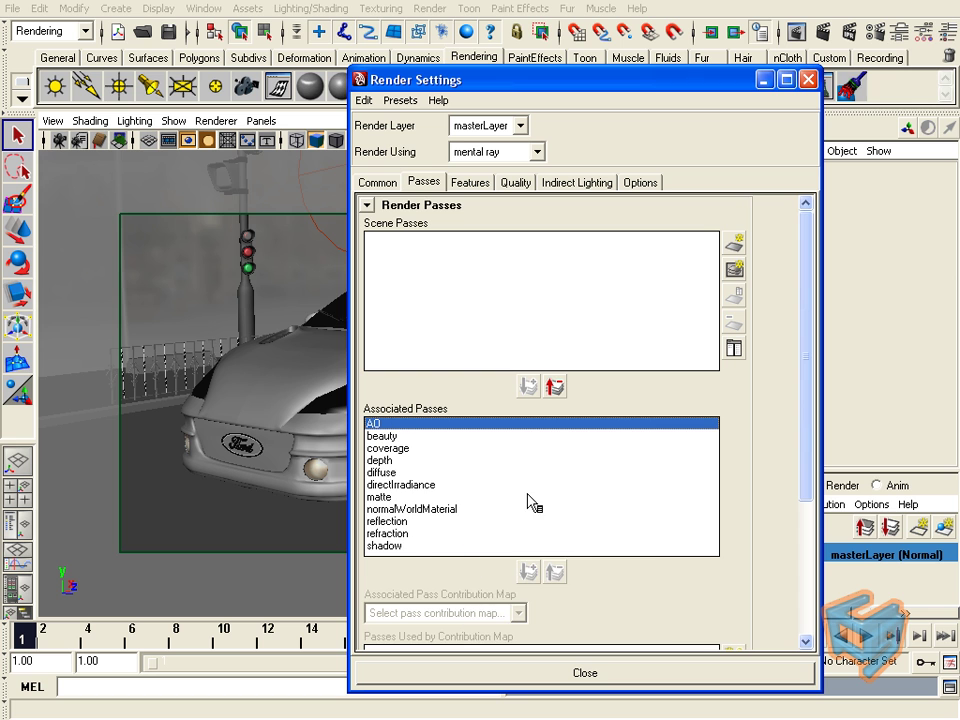
pyautogui.keyDown('shift'); pyautogui.click(405, 545); pyautogui.keyUp('shift')
pyautogui.click(555, 387)
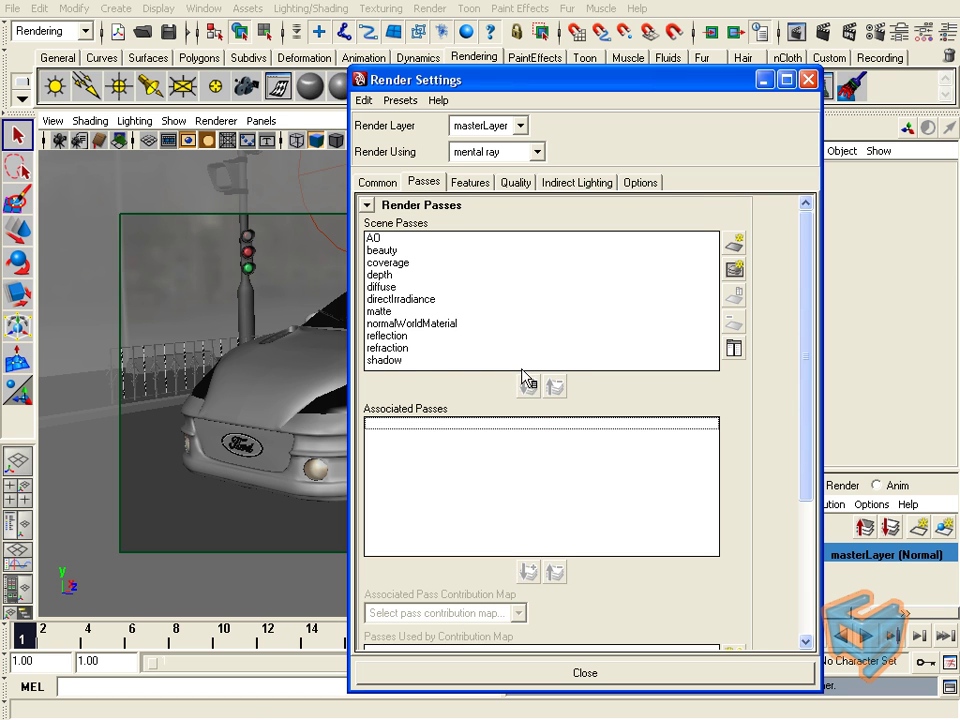
pyautogui.click(405, 360)
pyautogui.keyDown('shift'); pyautogui.click(375, 238); pyautogui.keyUp('shift')
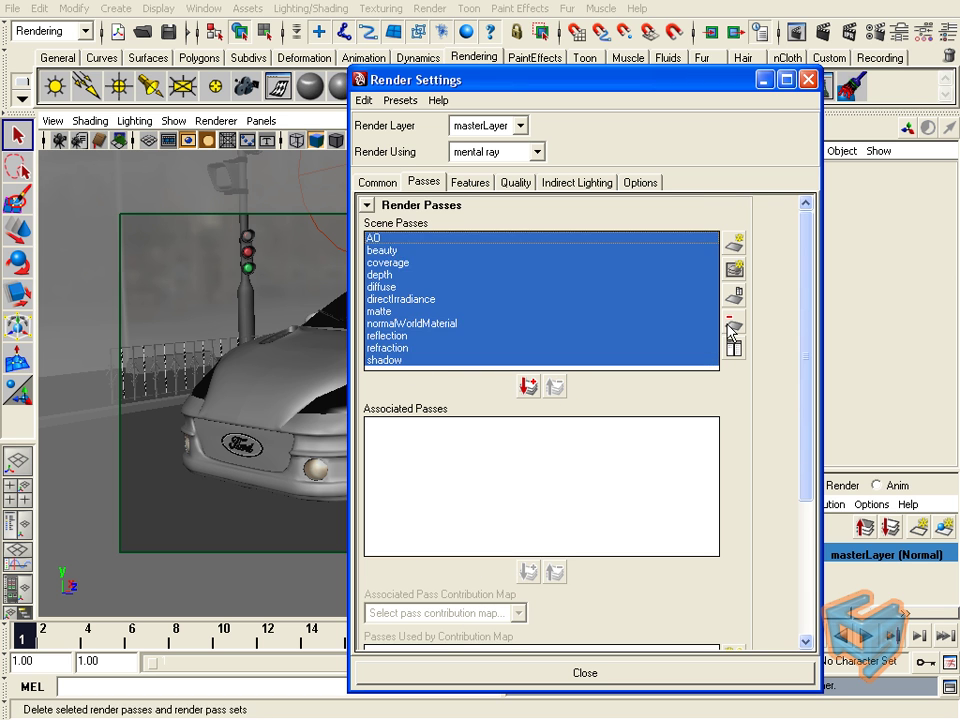
pyautogui.click(735, 322)
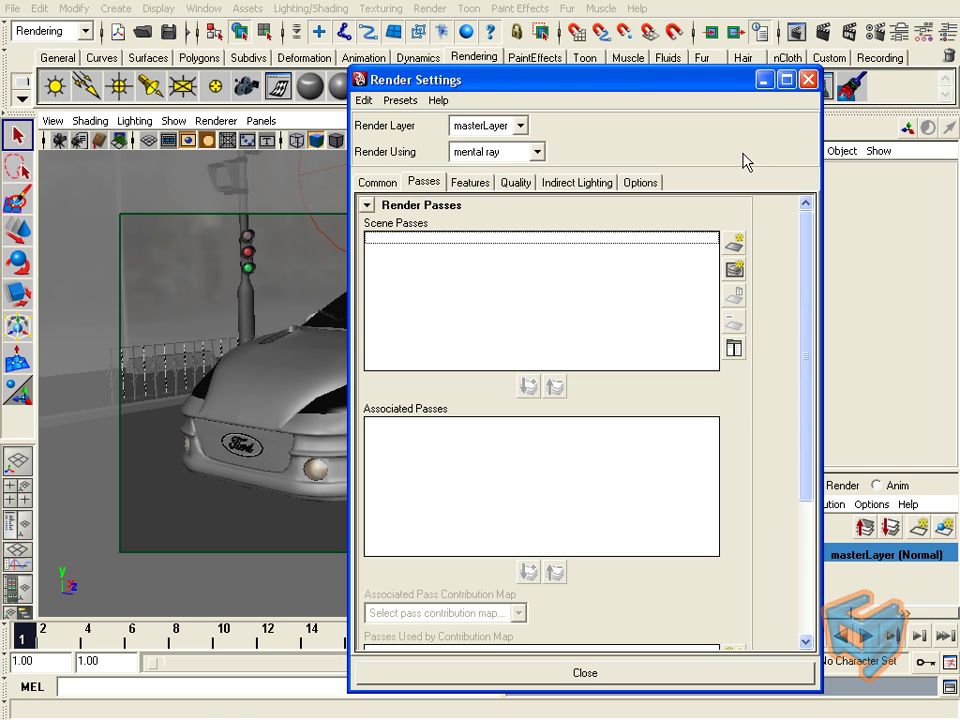
pyautogui.click(764, 80)
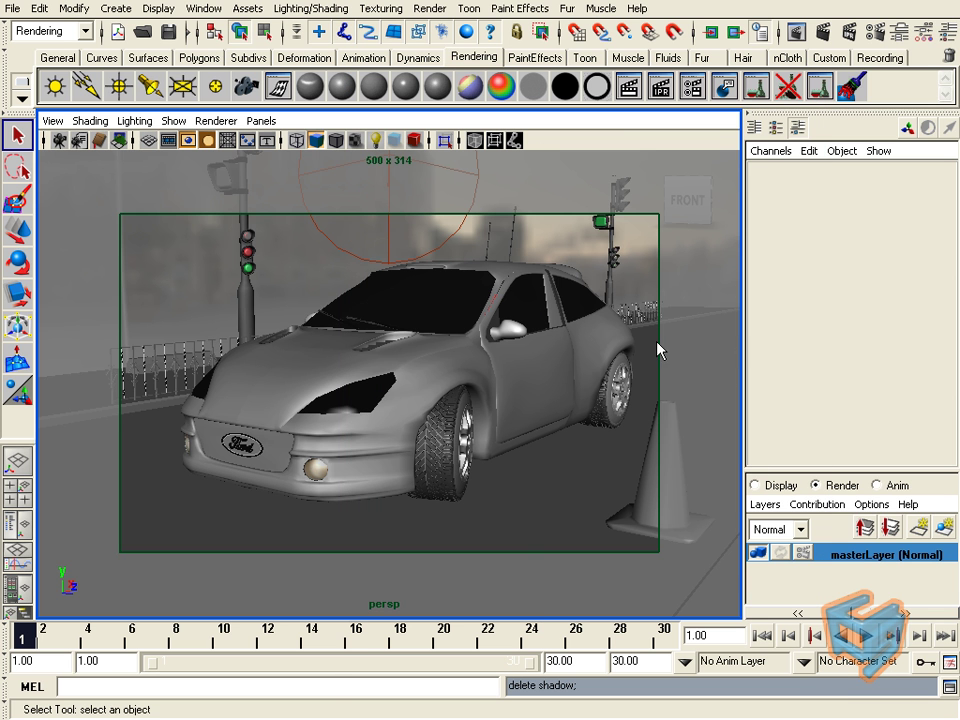
# - Create a render layer named Light1 from spotLight1 and the scene objects, excluding spotLight2
pyautogui.click(16, 521)
pyautogui.click(133, 279)
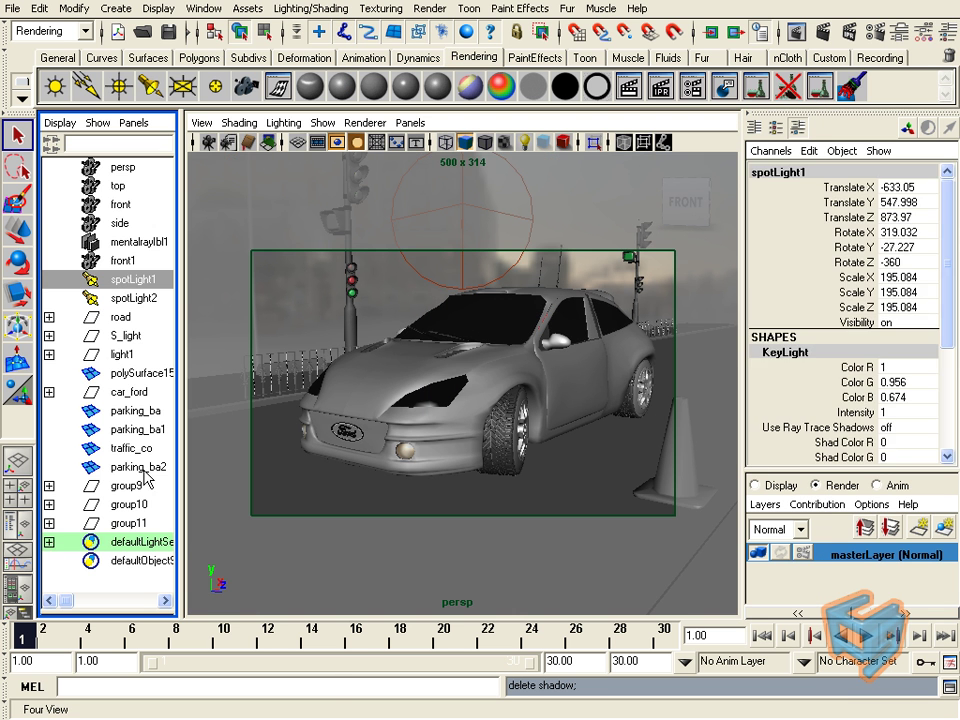
pyautogui.keyDown('shift'); pyautogui.click(140, 467); pyautogui.keyUp('shift')
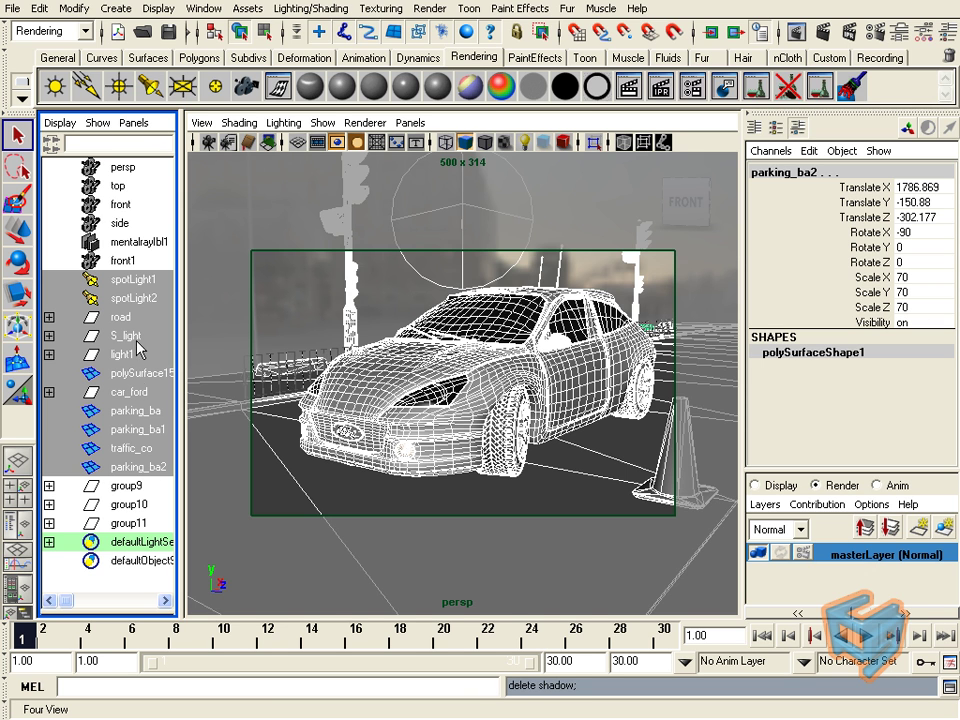
pyautogui.keyDown('ctrl'); pyautogui.click(470, 358); pyautogui.keyUp('ctrl')
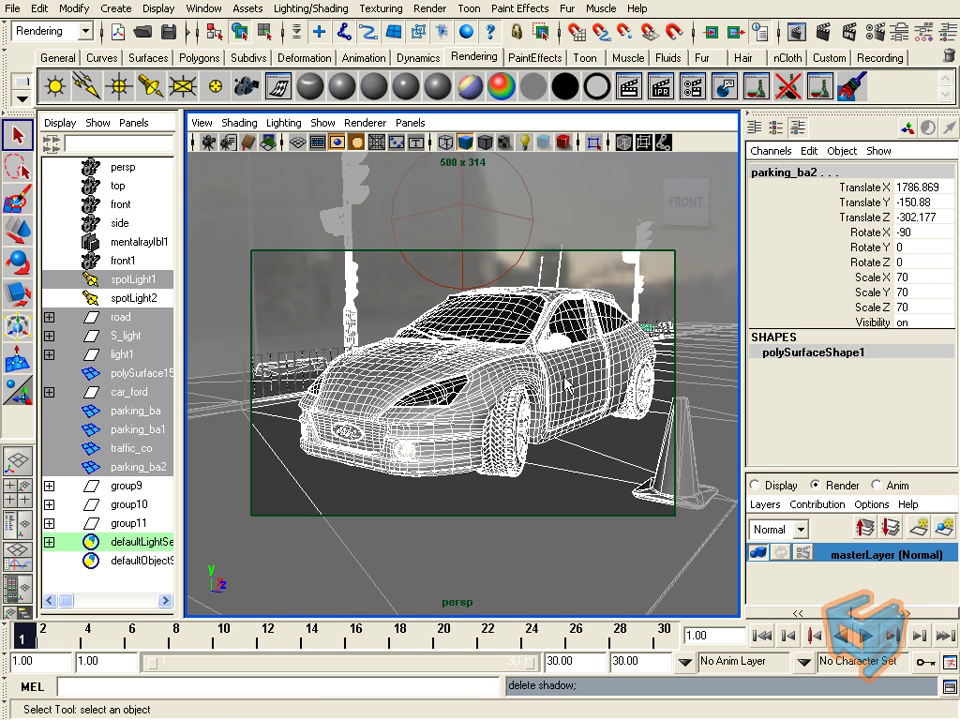
pyautogui.click(945, 529)
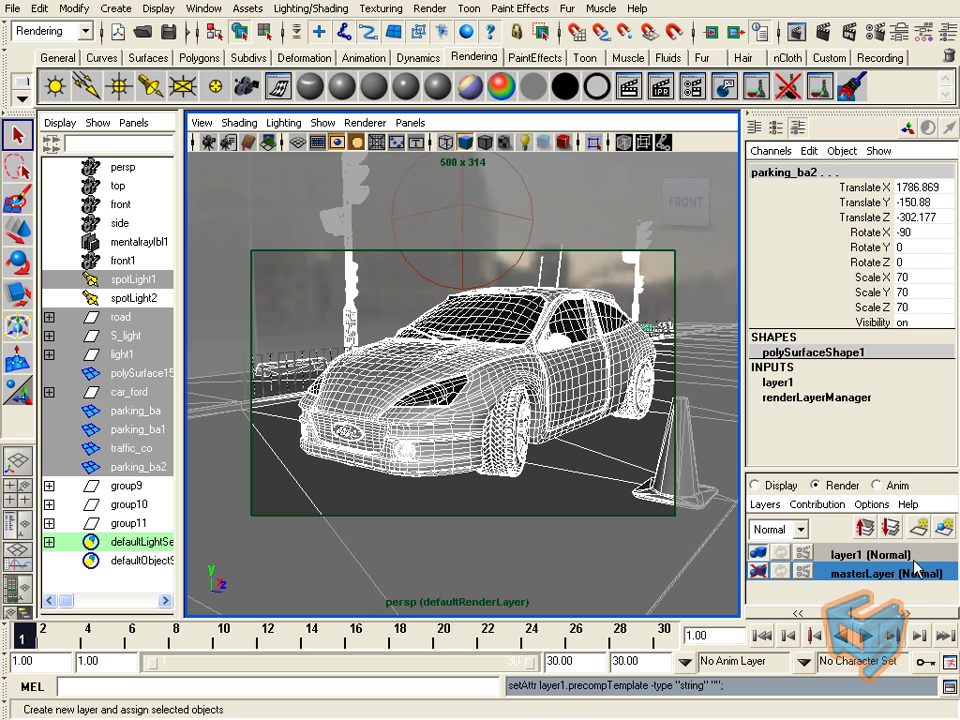
pyautogui.doubleClick(912, 556)
pyautogui.write('Li')
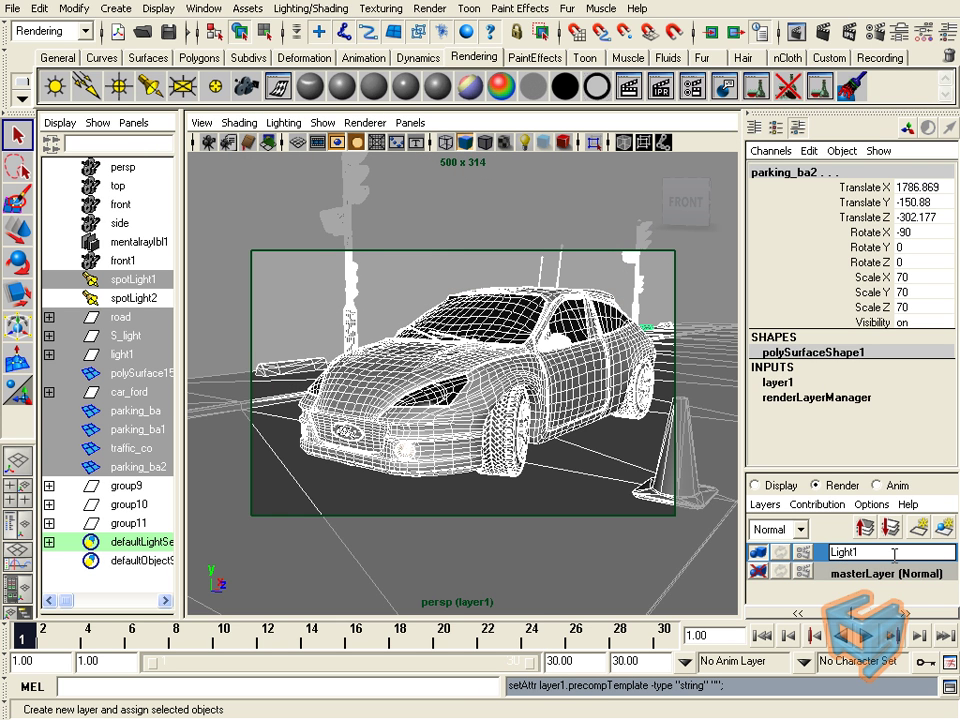
pyautogui.write('ght1')
pyautogui.press('Return')
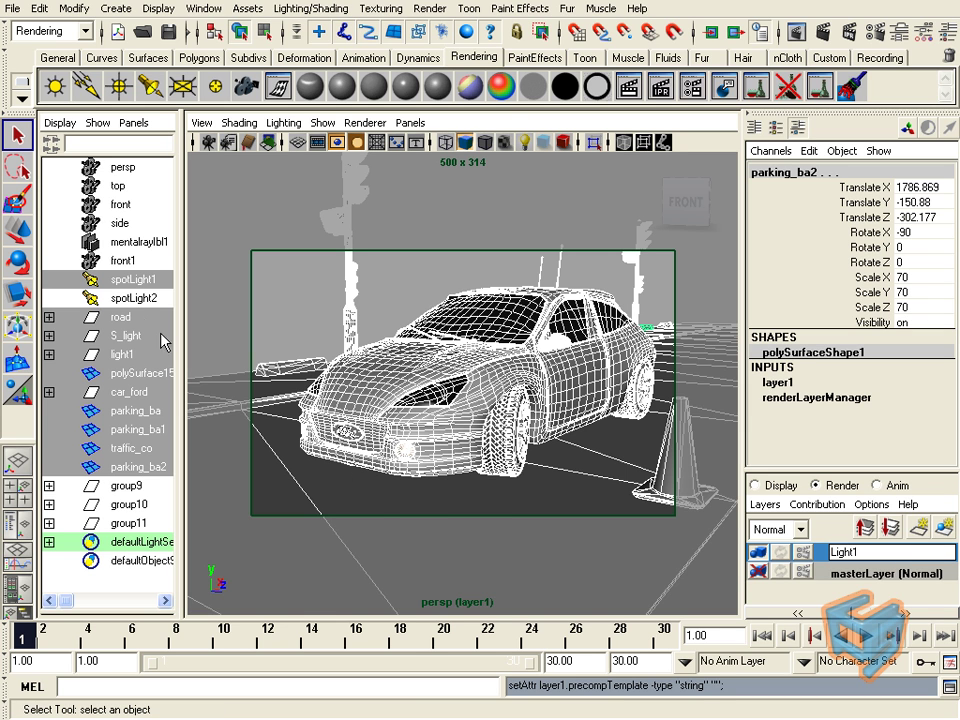
# - Add spotLight2, create a second render layer named Light2, and make Light1 current
pyautogui.click(145, 299)
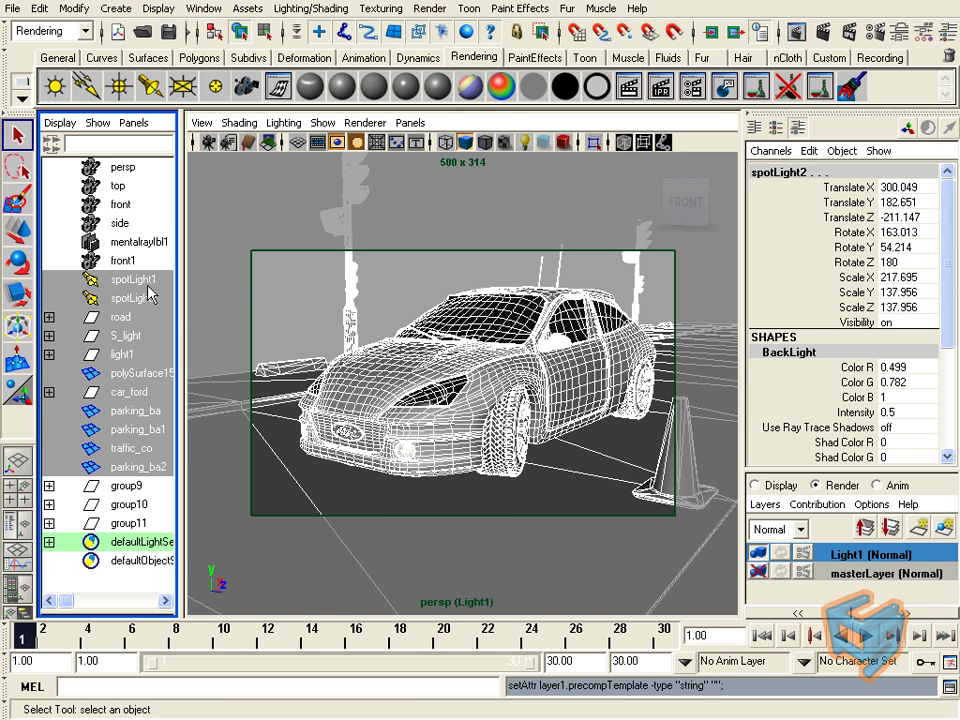
pyautogui.click(945, 527)
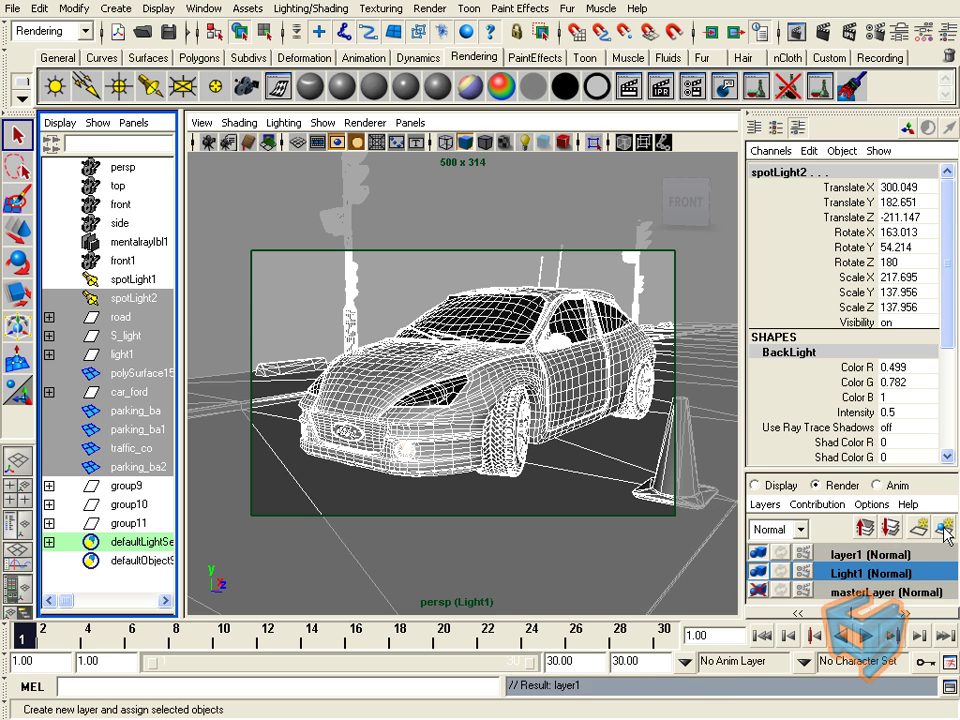
pyautogui.doubleClick(873, 555)
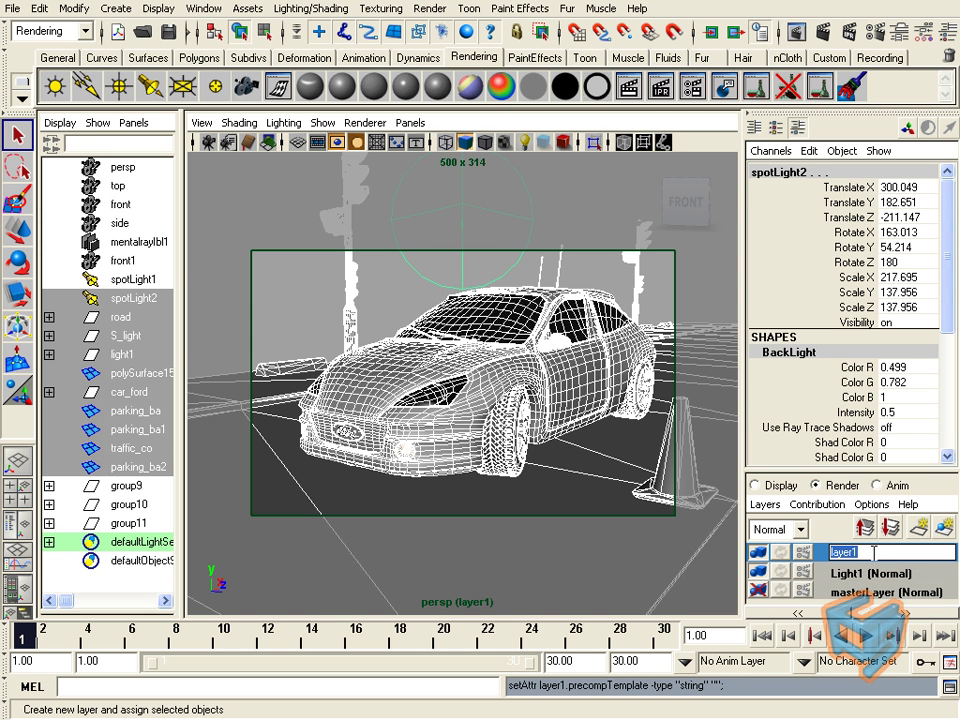
pyautogui.write('Light2')
pyautogui.press('Return')
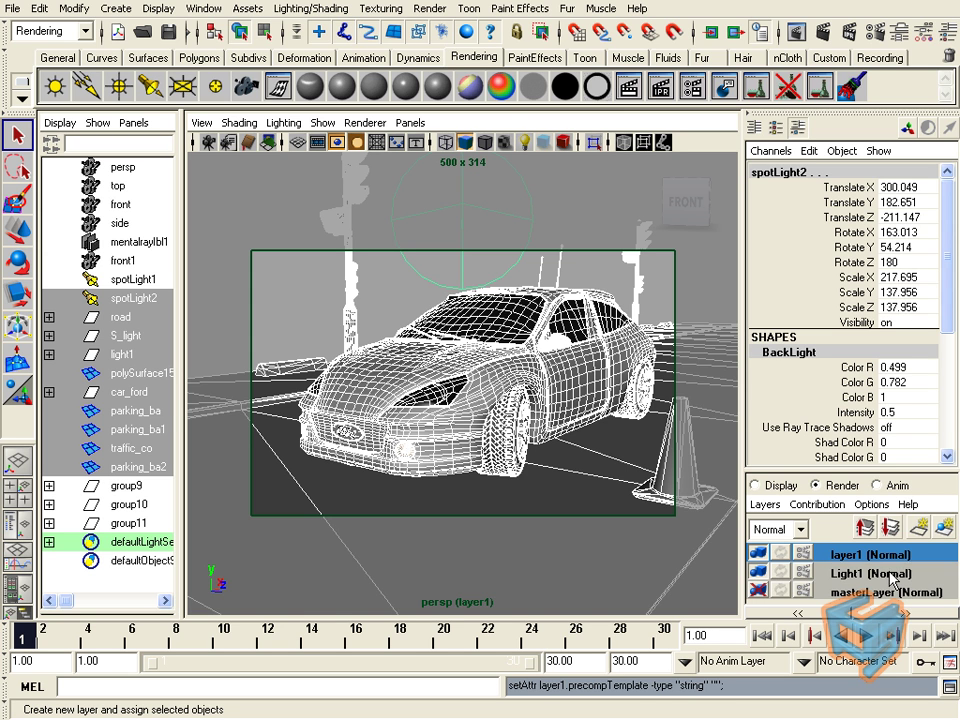
pyautogui.click(889, 570)
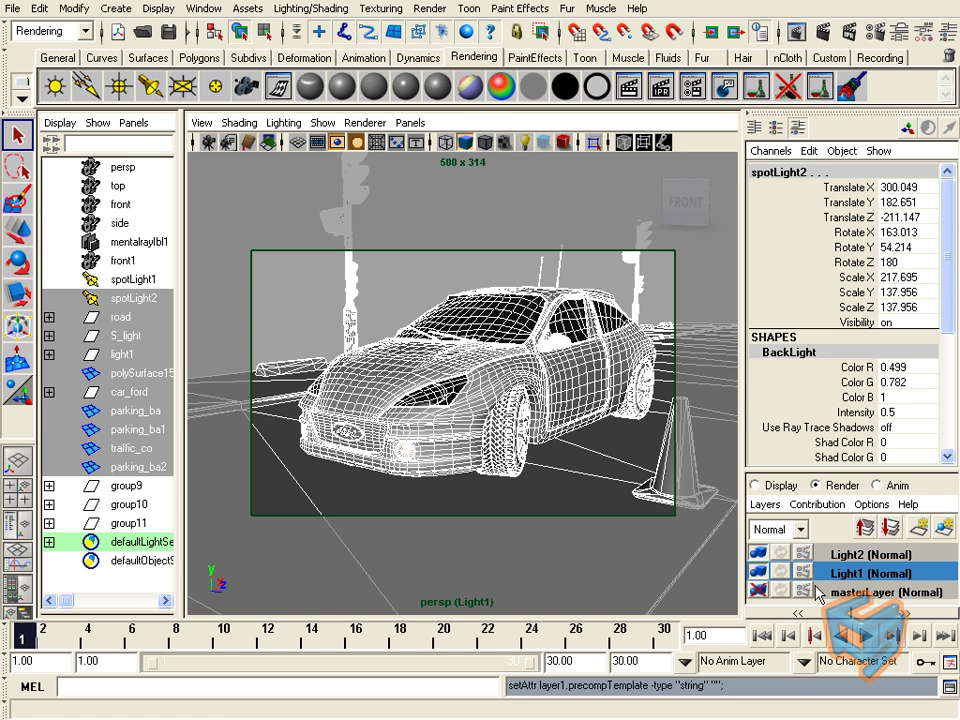
pyautogui.press('w')
# - Open Create Render Passes for Light1 and clear the old prefix, suffix and pass set name
pyautogui.click(882, 37)
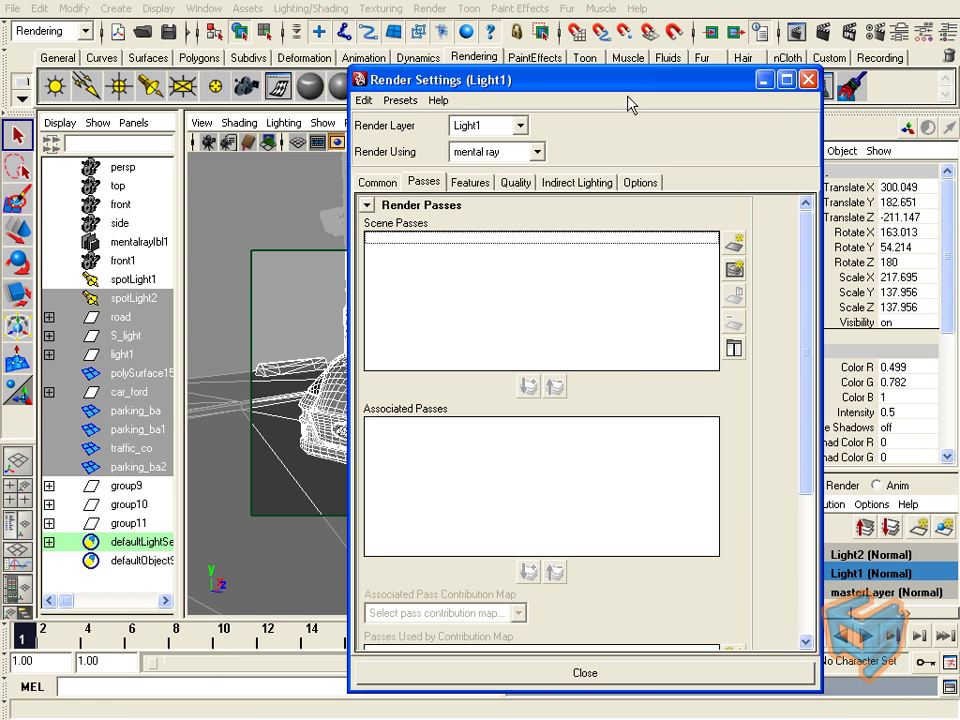
pyautogui.click(735, 266)
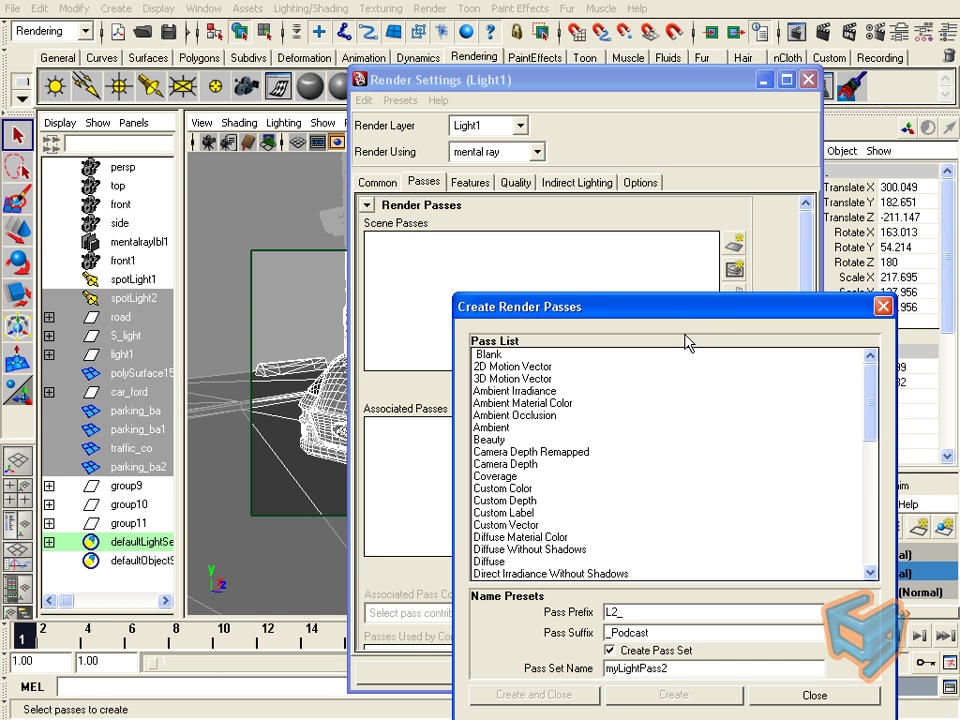
pyautogui.moveTo(667, 671); pyautogui.dragTo(497, 671)
pyautogui.press('BackSpace')
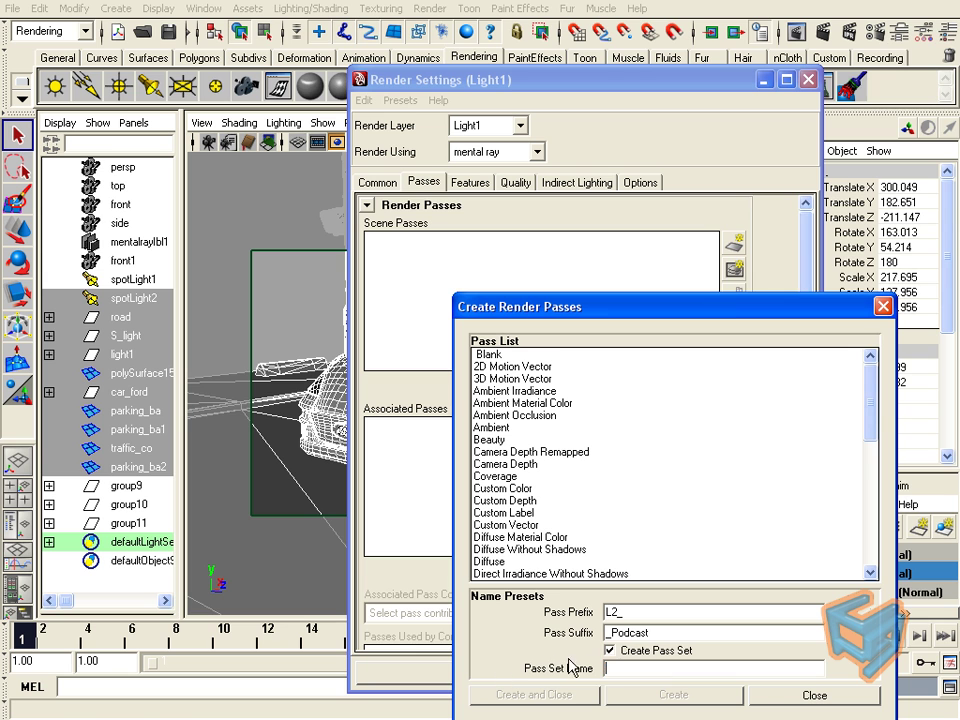
pyautogui.click(611, 650)
pyautogui.moveTo(660, 631); pyautogui.dragTo(548, 632)
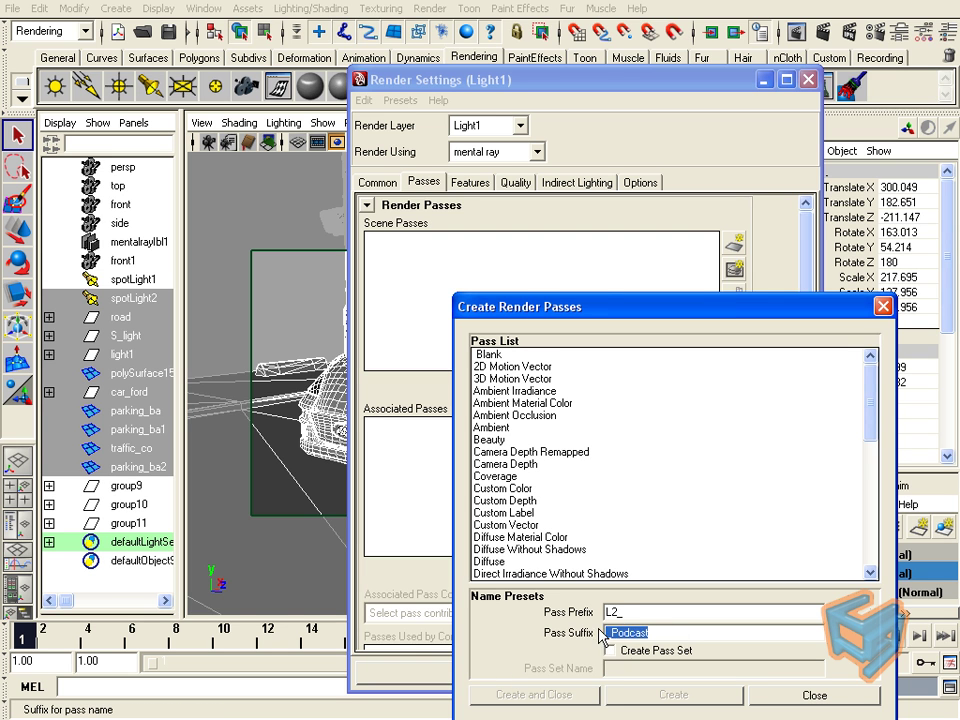
pyautogui.press('BackSpace')
pyautogui.moveTo(630, 612); pyautogui.dragTo(550, 612)
pyautogui.press('BackSpace')
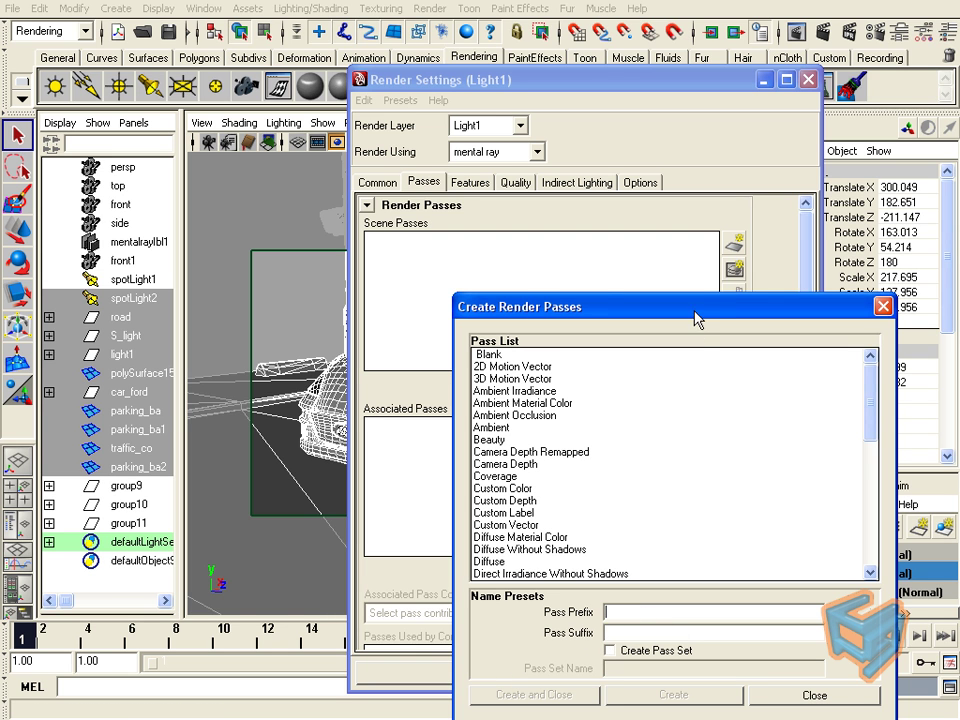
# - Choose Diffuse Without Shadows and Specular with prefix L1_, suffix _podcast and pass set LightOnePass
pyautogui.moveTo(697, 310); pyautogui.dragTo(710, 247)
pyautogui.scroll(-1, 885, 378)
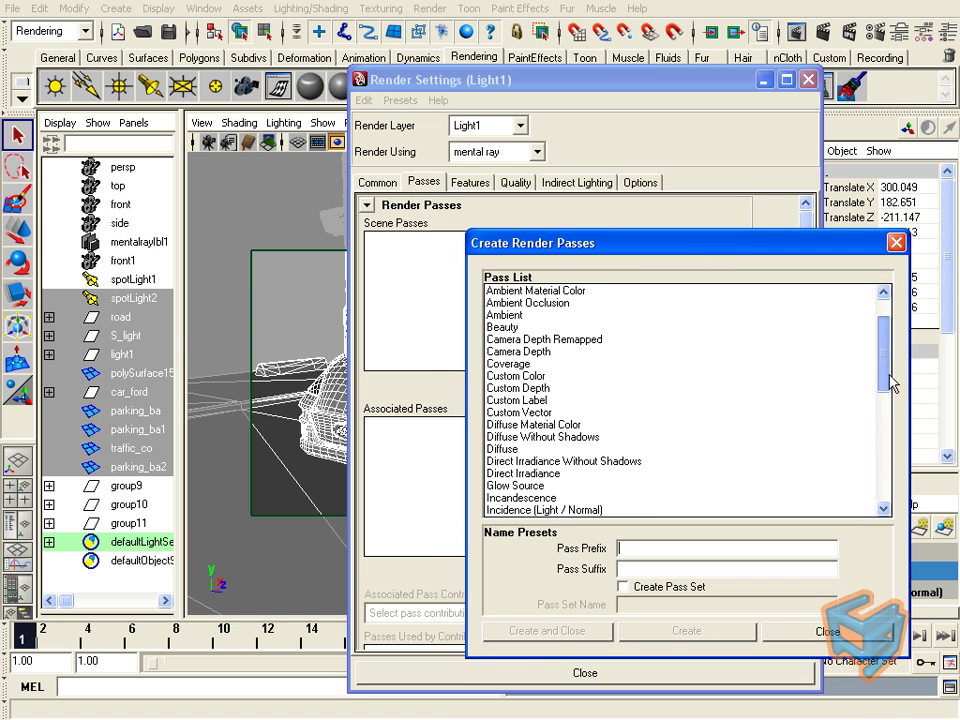
pyautogui.click(591, 437)
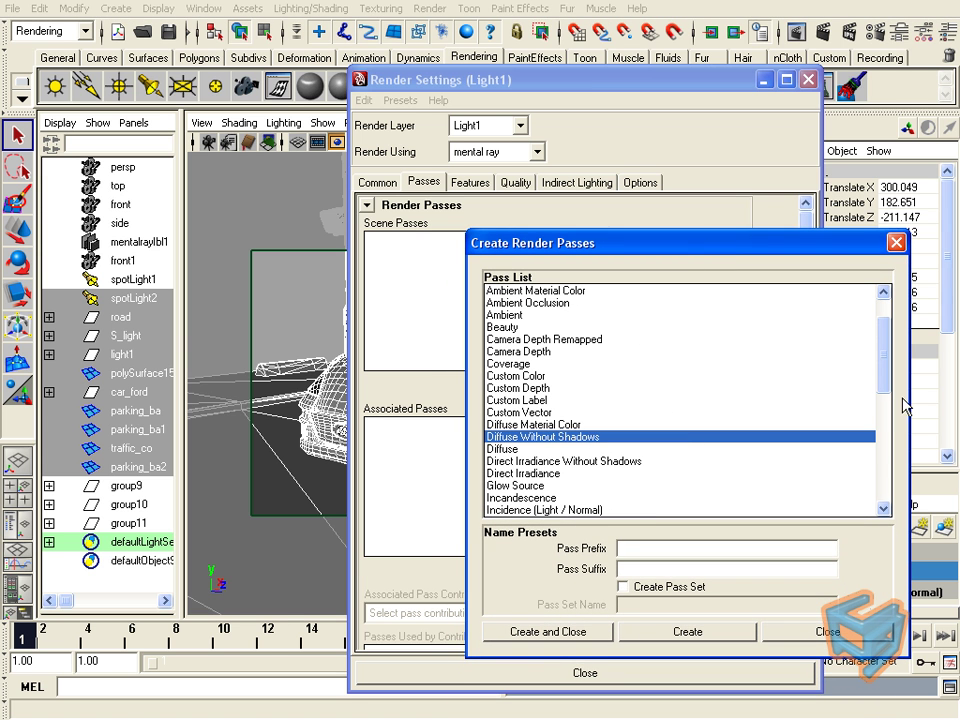
pyautogui.moveTo(893, 371); pyautogui.dragTo(888, 483)
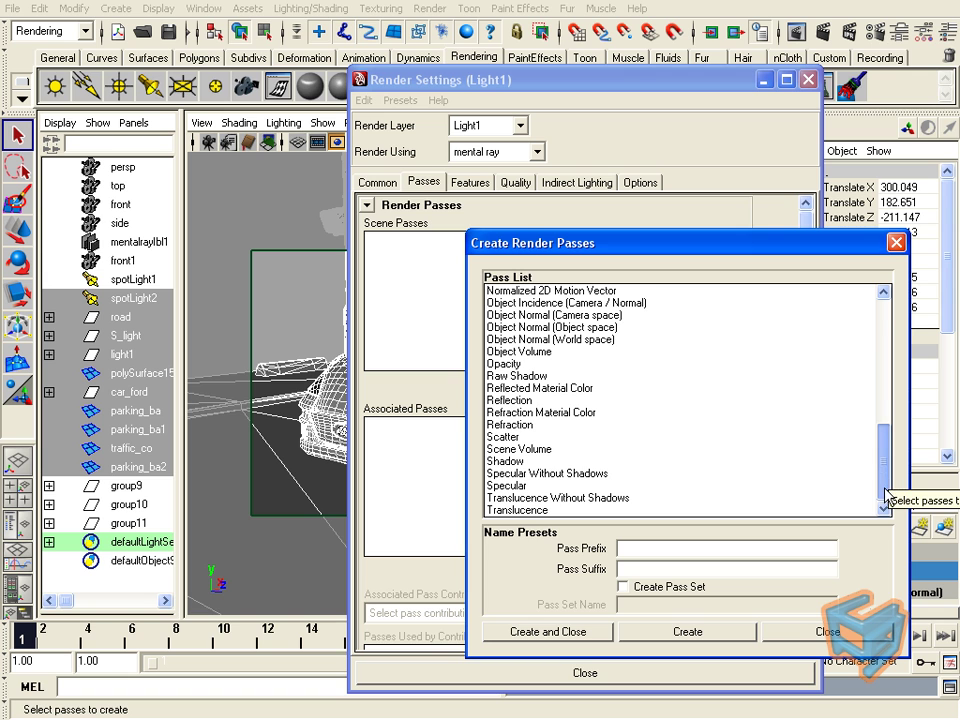
pyautogui.click(530, 486)
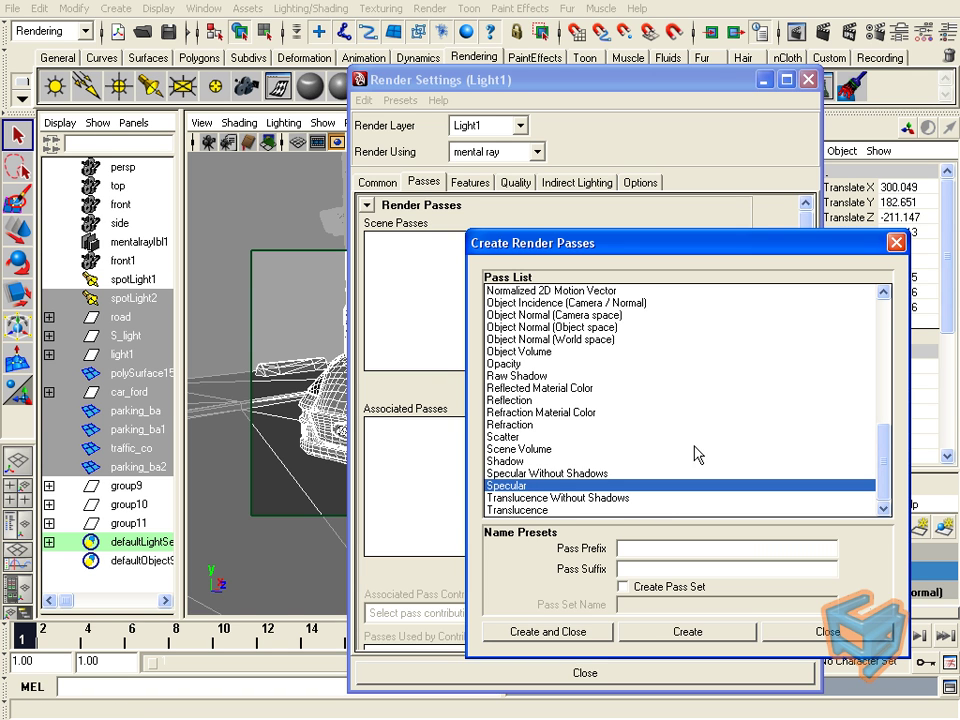
pyautogui.scroll(10, 870, 420)
pyautogui.click(868, 473)
pyautogui.scroll(-3, 868, 375)
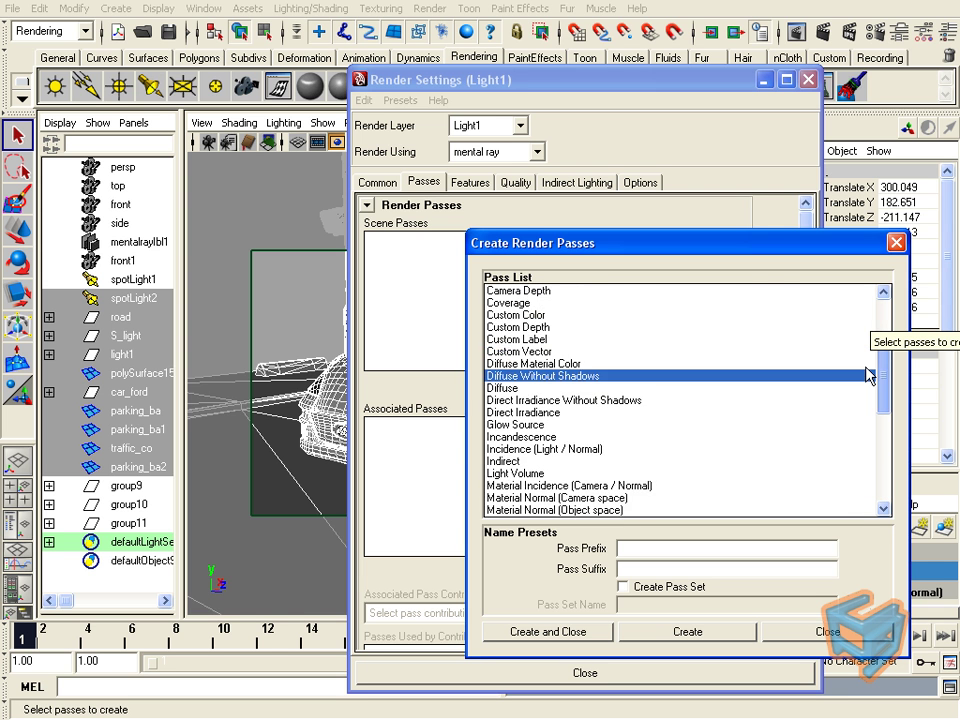
pyautogui.scroll(-7, 868, 375)
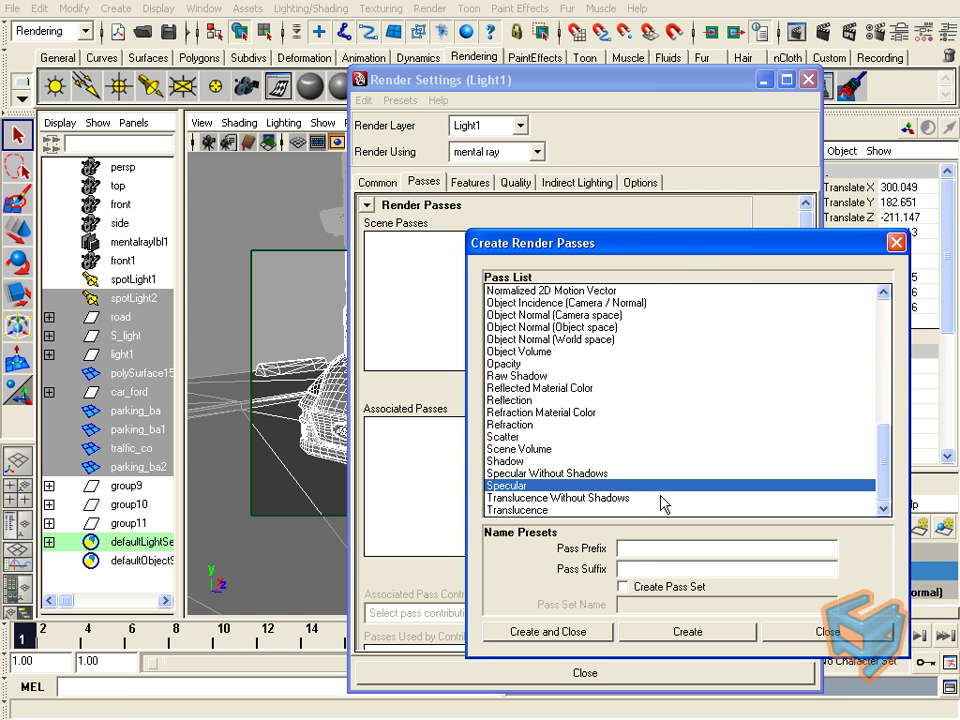
pyautogui.moveTo(685, 250); pyautogui.dragTo(579, 205)
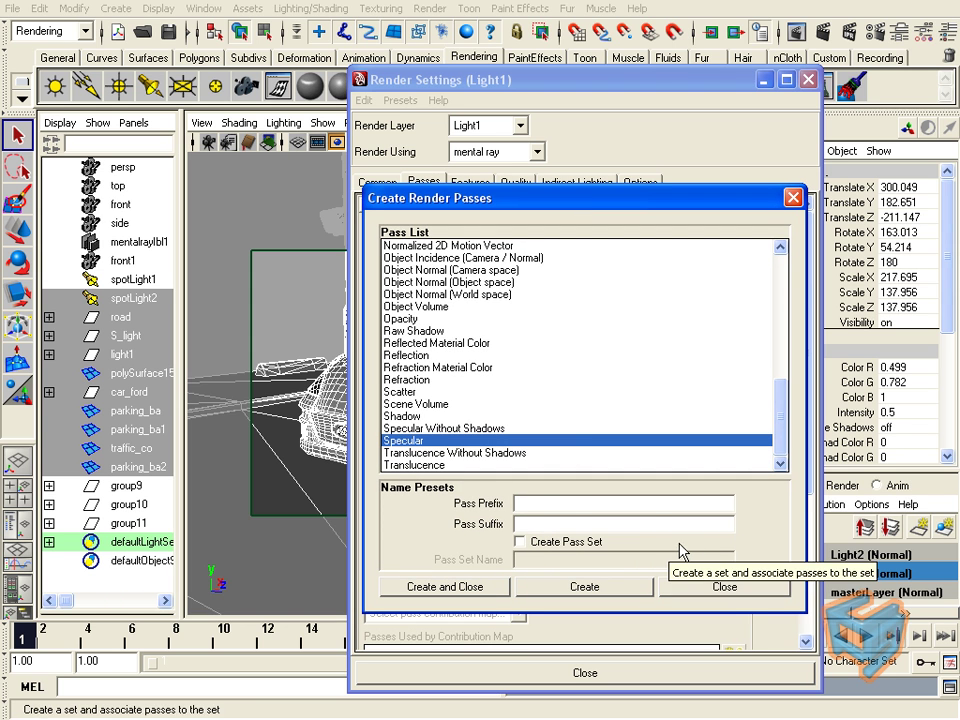
pyautogui.click(564, 505)
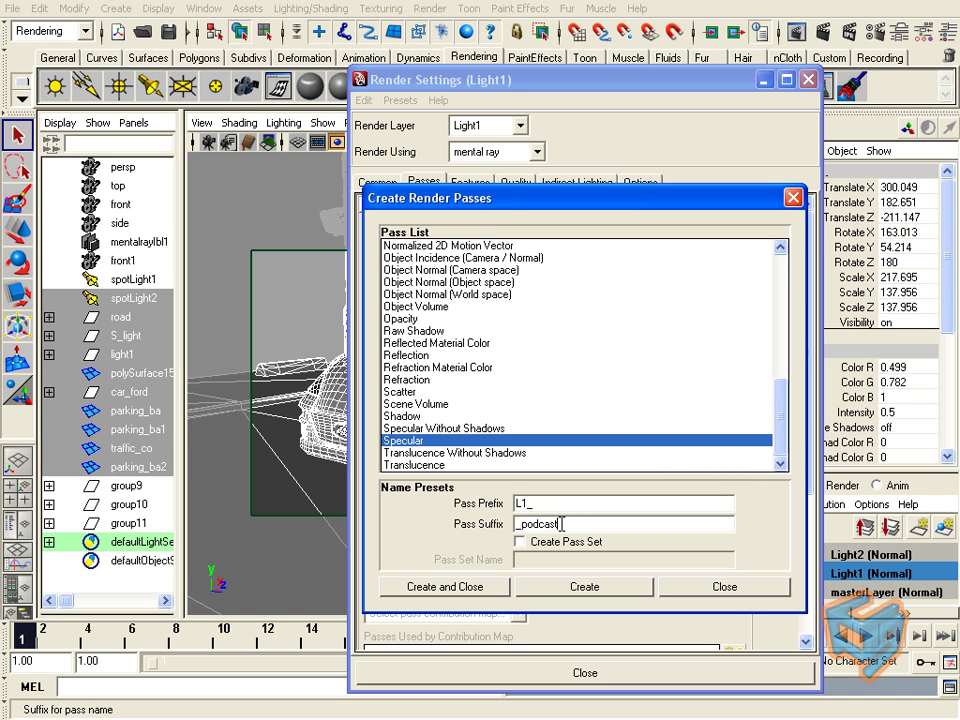
pyautogui.click(530, 541)
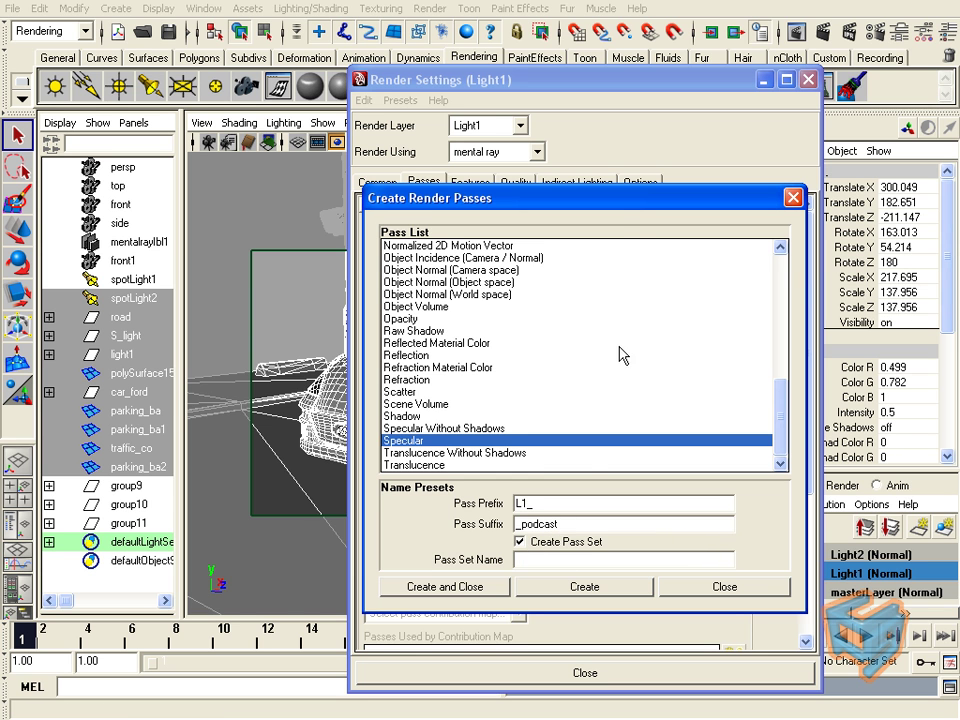
pyautogui.moveTo(615, 205); pyautogui.dragTo(512, 189)
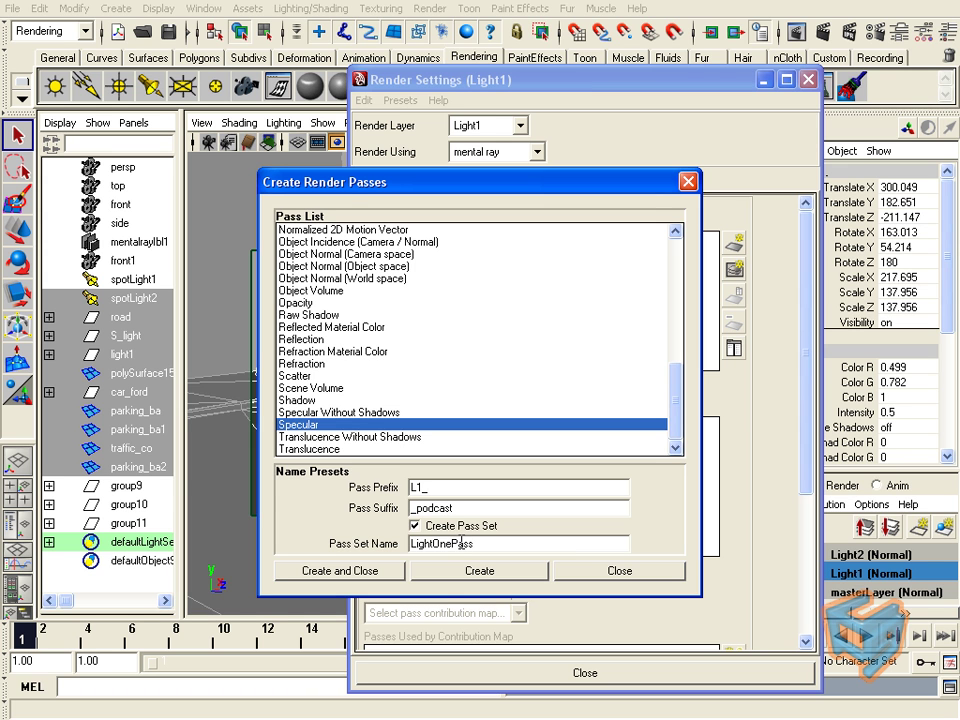
# - Create the L1_DiffuseNoShadow_podcast and L1_Specular_podcast passes in the LightOnePass set
pyautogui.click(390, 574)
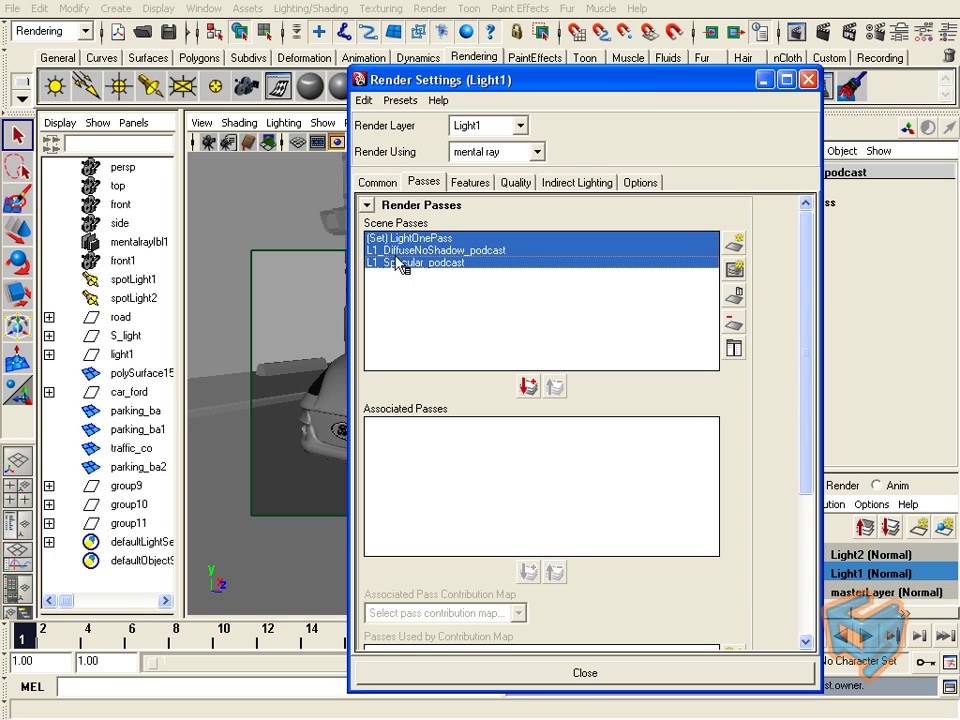
pyautogui.moveTo(379, 256); pyautogui.dragTo(428, 243)
pyautogui.moveTo(428, 243); pyautogui.dragTo(460, 270)
pyautogui.click(458, 263)
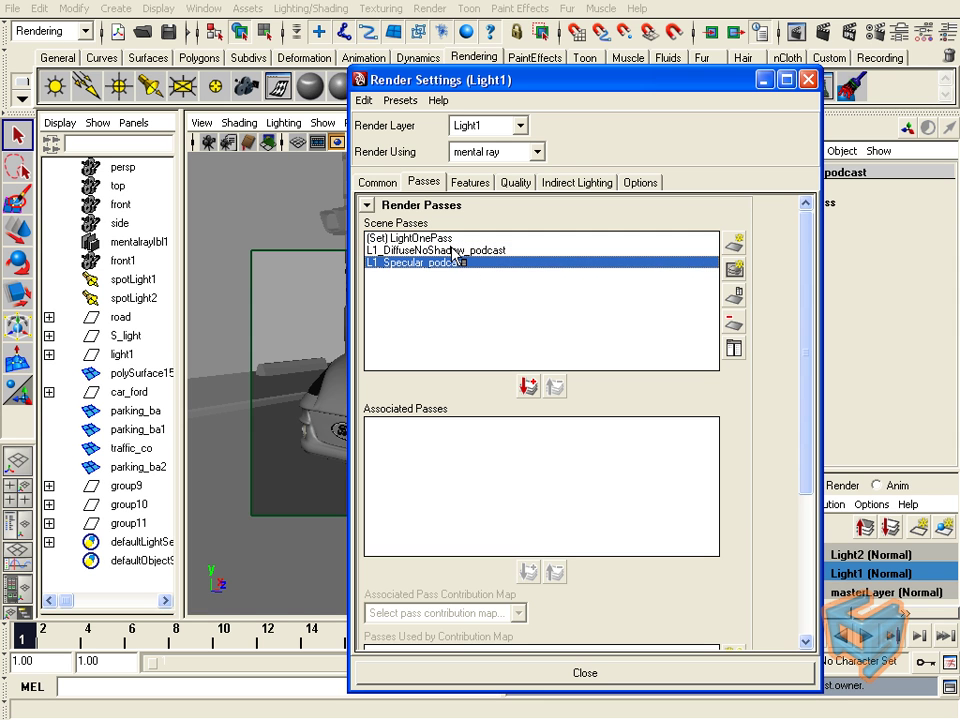
pyautogui.keyDown('ctrl'); pyautogui.click(452, 250); pyautogui.keyUp('ctrl')
# - Associate the LightOnePass set, rather than the individual passes, with the Light1 layer
pyautogui.click(527, 385)
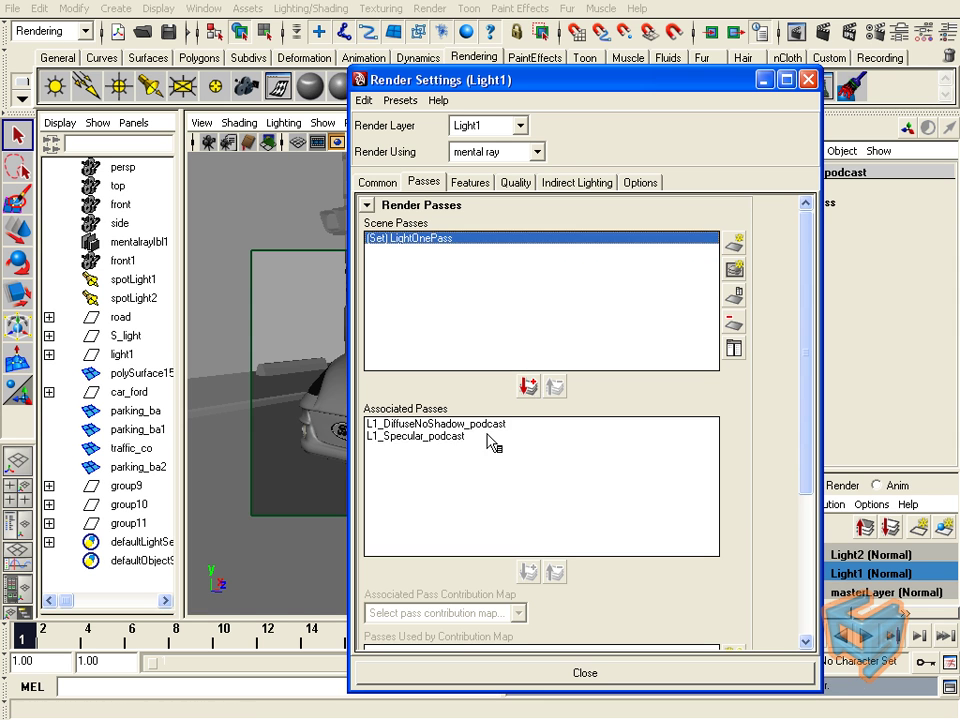
pyautogui.keyDown('ctrl'); pyautogui.click(450, 424); pyautogui.keyUp('ctrl')
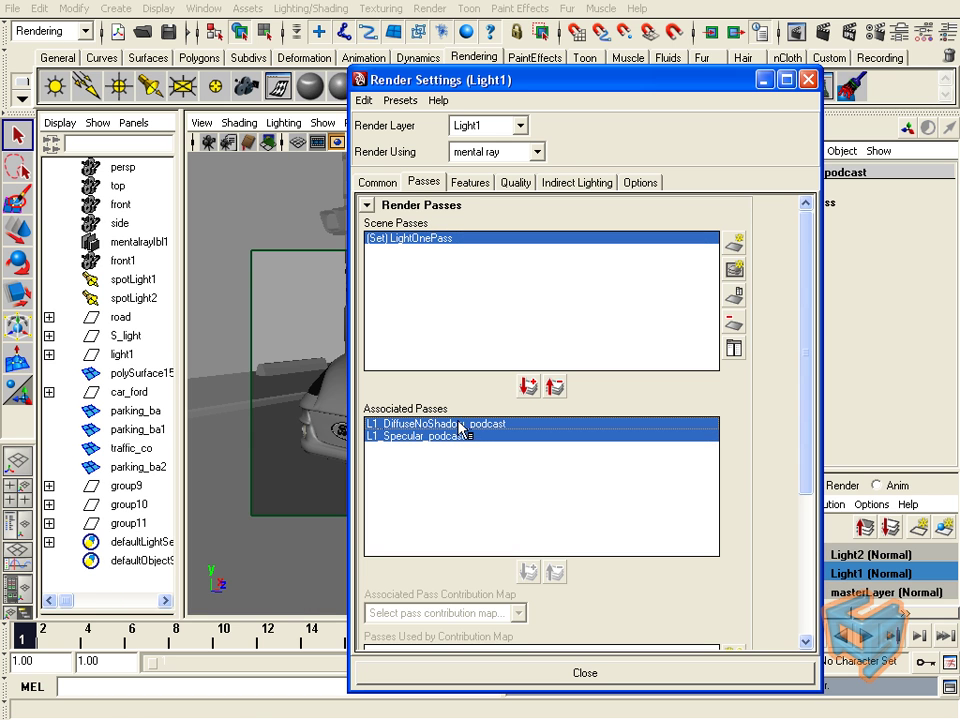
pyautogui.click(555, 385)
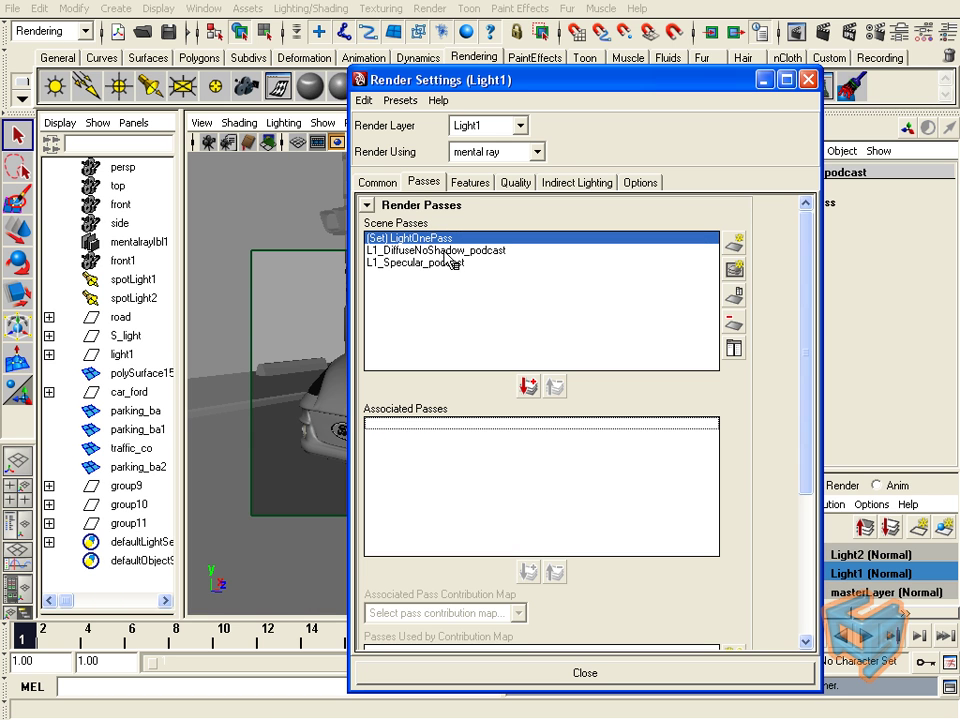
pyautogui.click(530, 388)
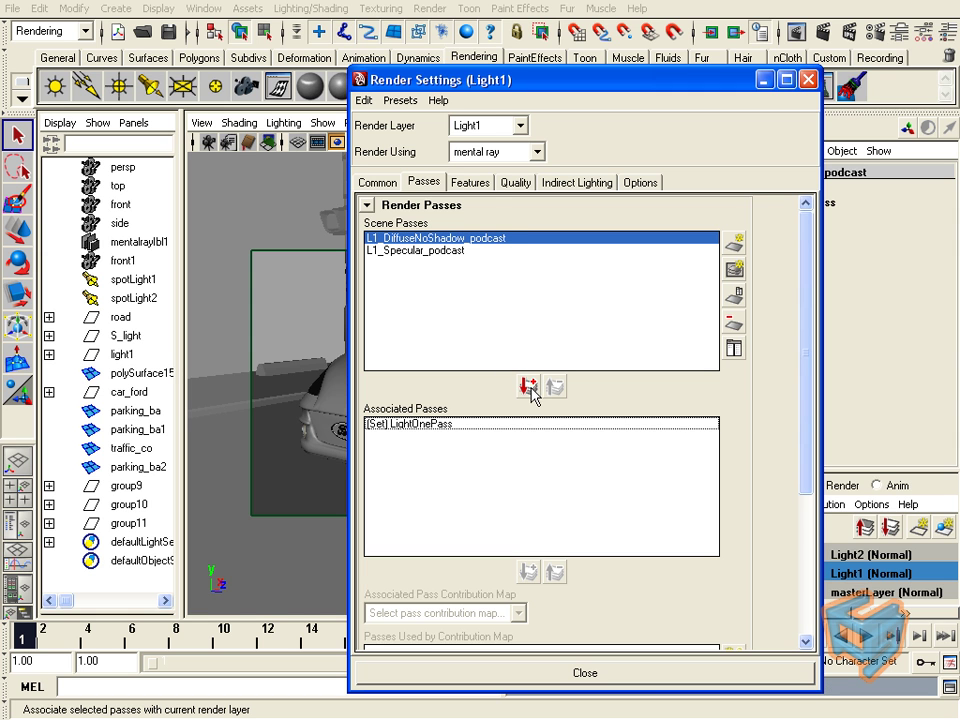
pyautogui.click(456, 425)
pyautogui.click(205, 8)
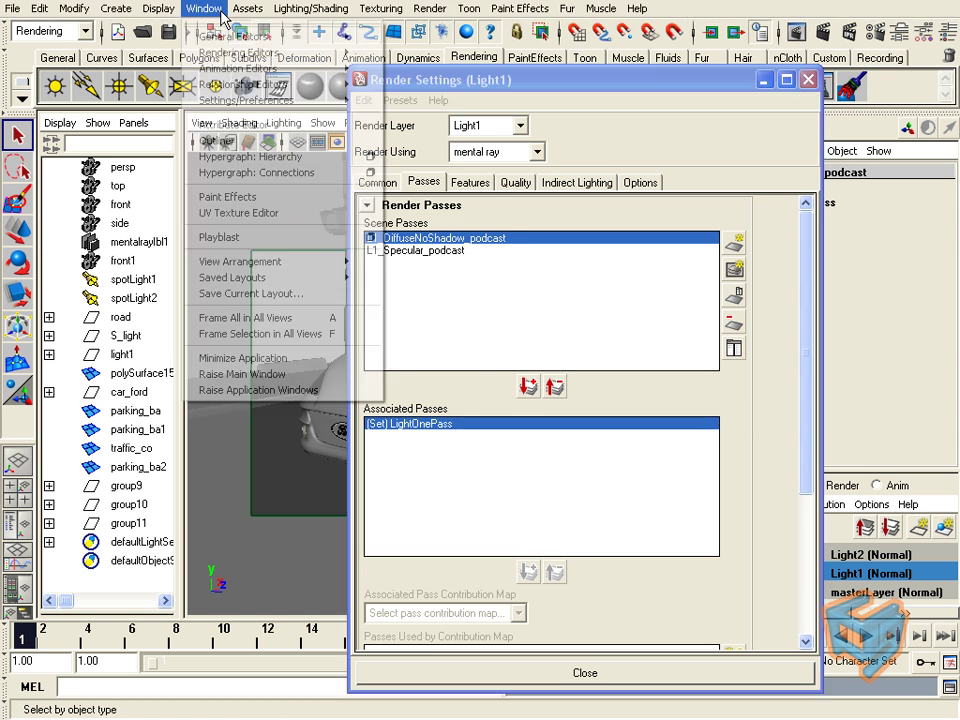
pyautogui.moveTo(284, 96)
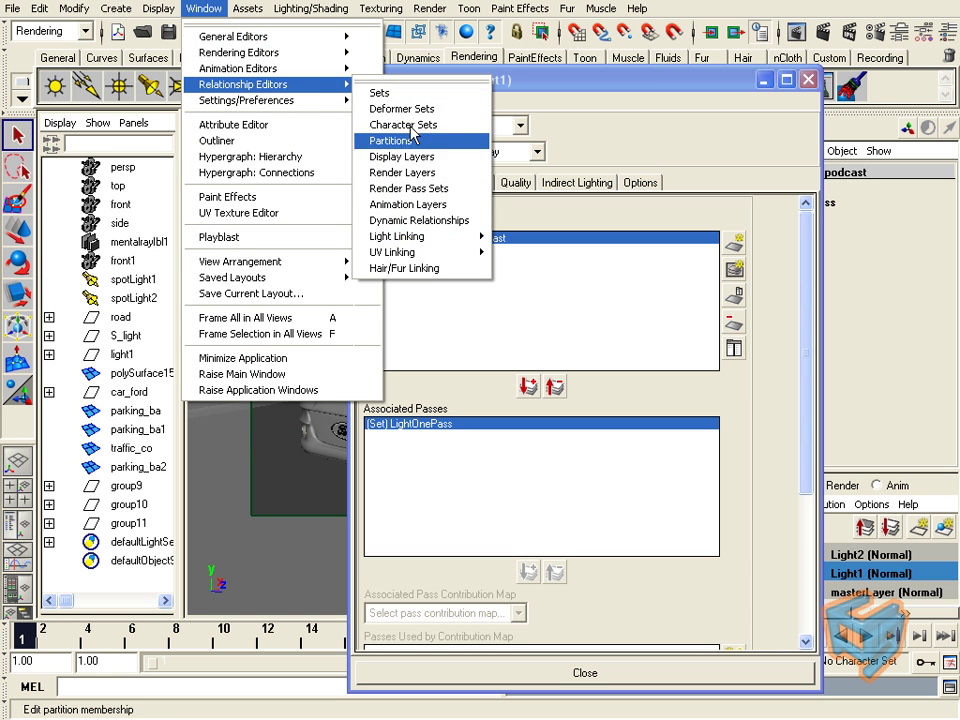
pyautogui.click(431, 190)
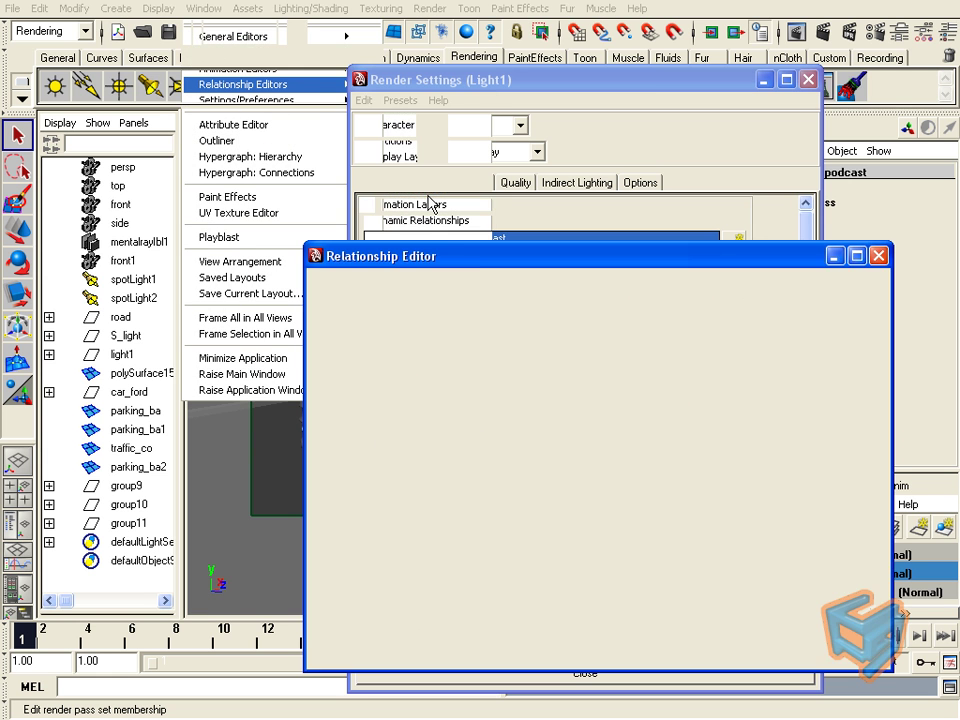
pyautogui.moveTo(479, 272); pyautogui.dragTo(345, 211)
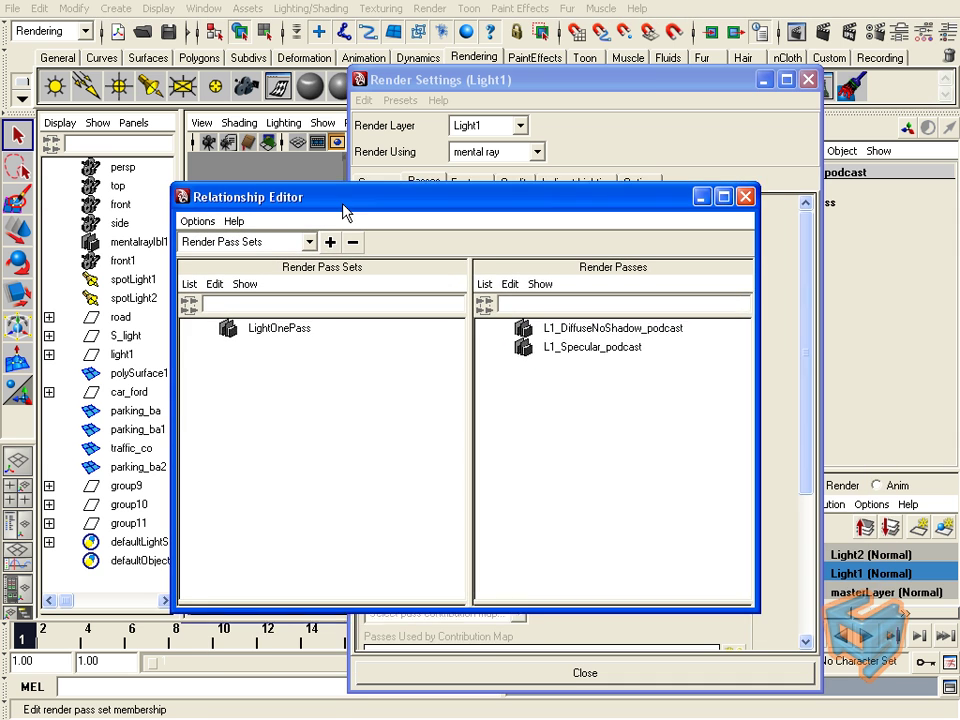
pyautogui.click(295, 330)
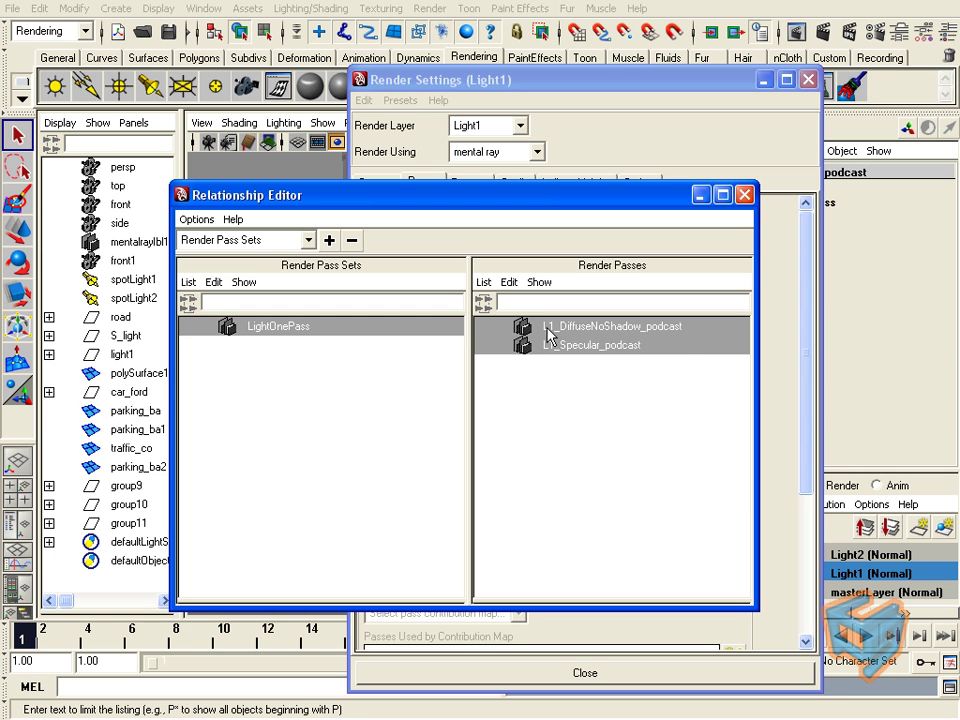
pyautogui.click(744, 195)
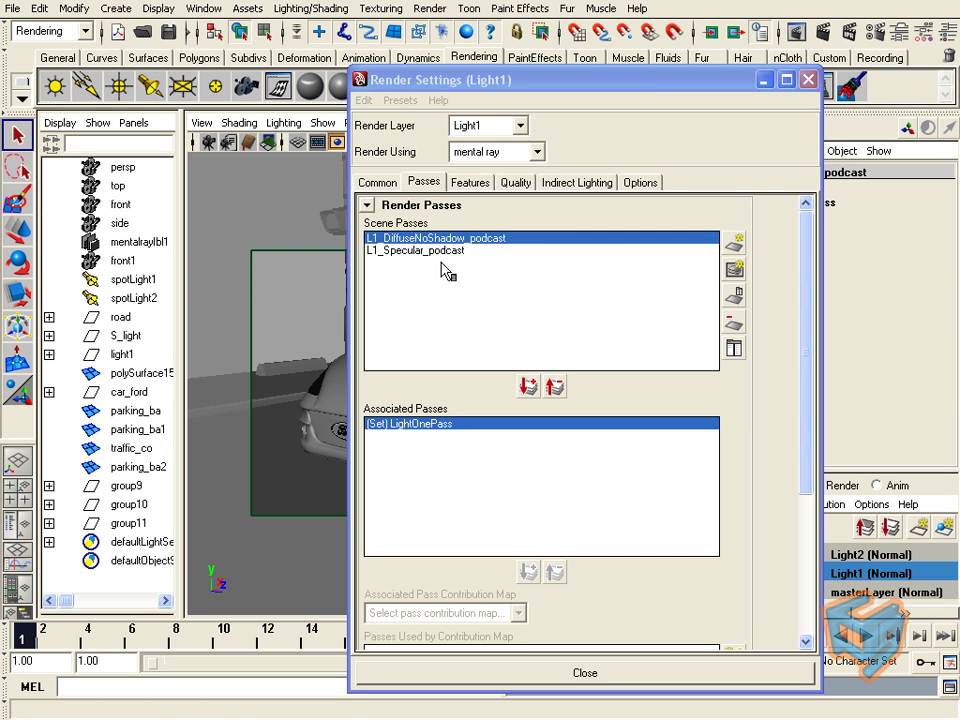
pyautogui.click(736, 245)
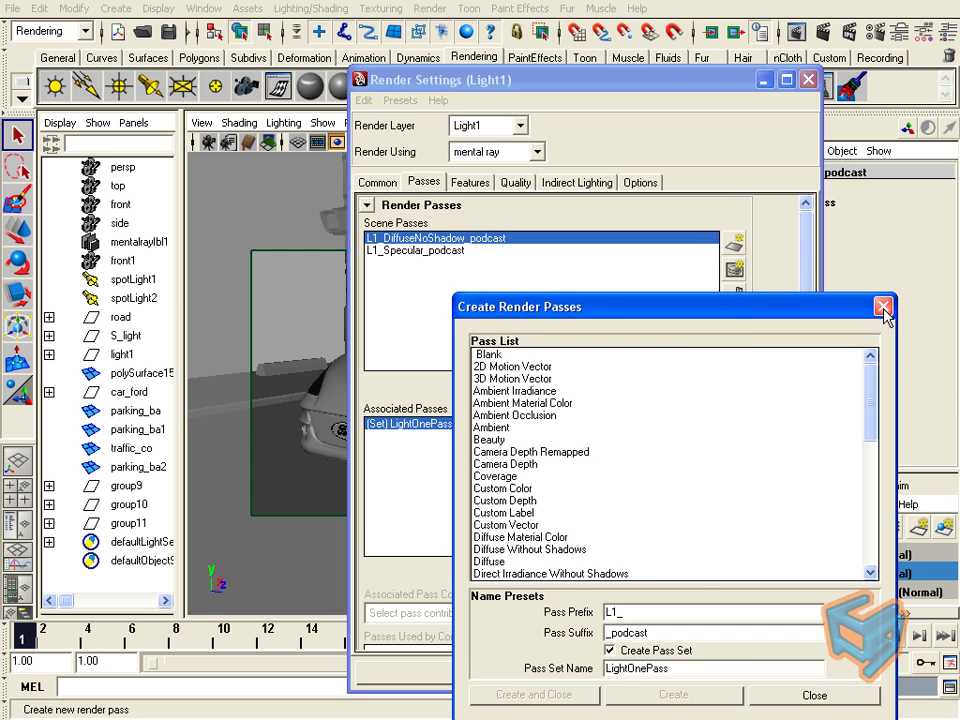
pyautogui.press('Escape')
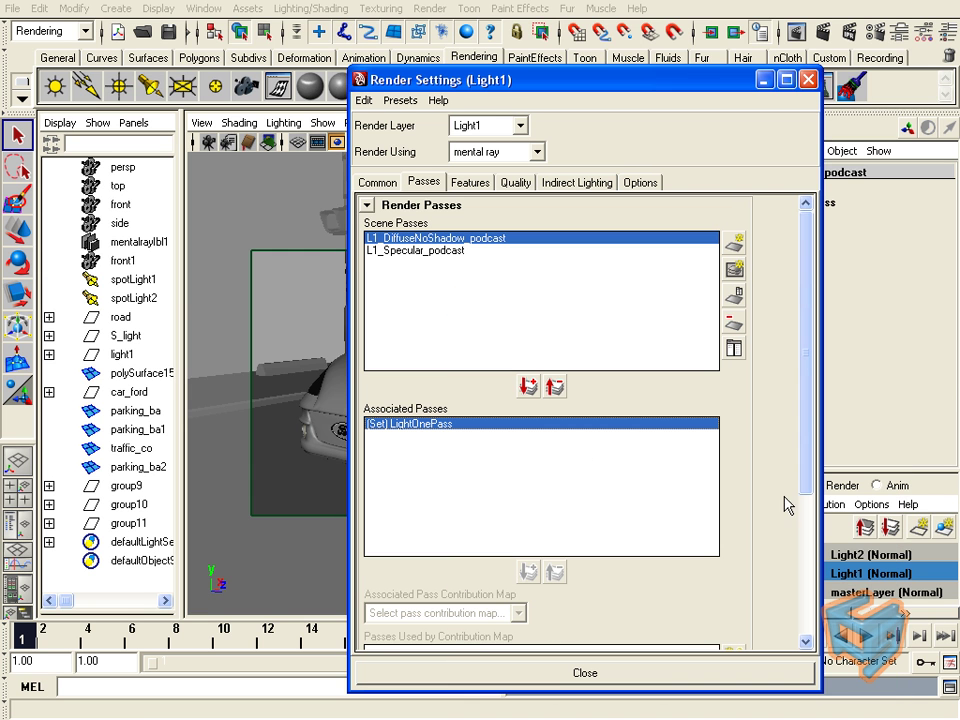
pyautogui.click(869, 556)
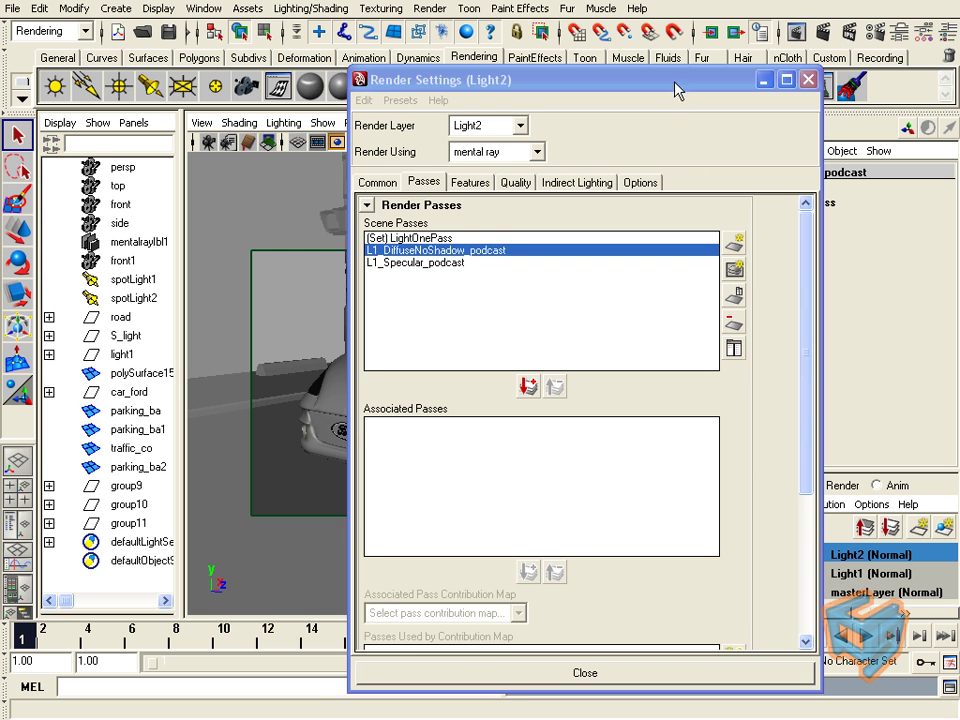
pyautogui.moveTo(676, 90); pyautogui.dragTo(586, 96)
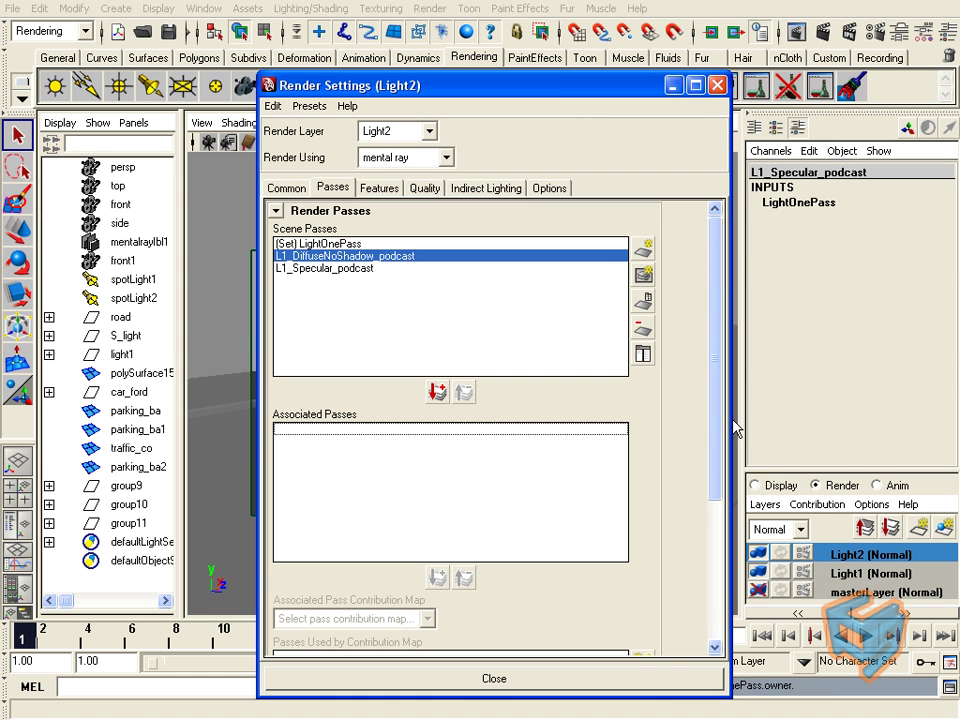
pyautogui.click(847, 577)
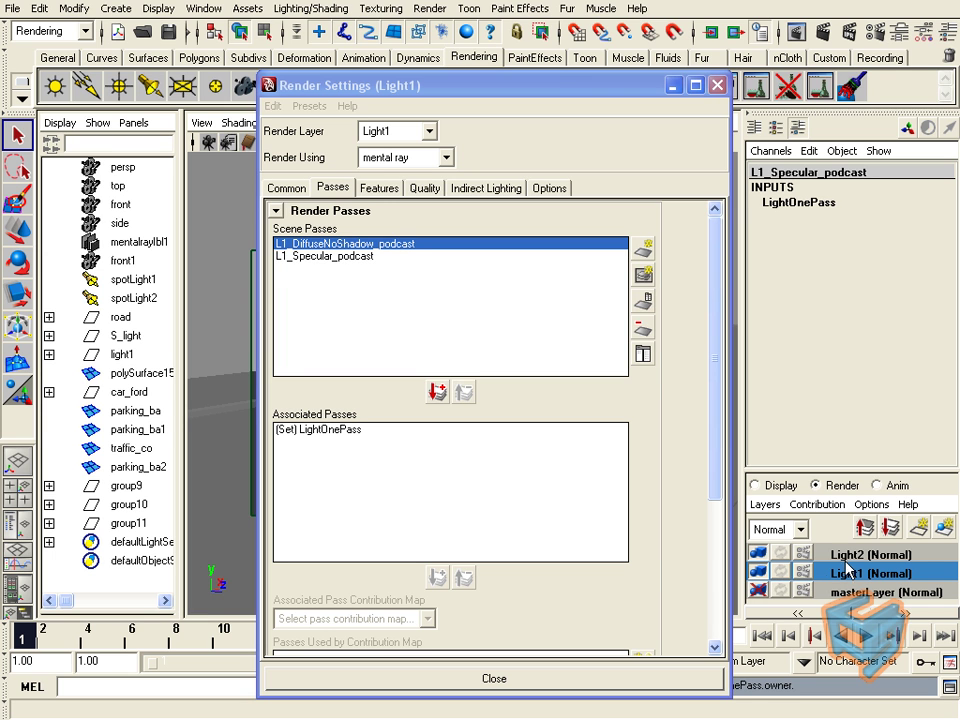
pyautogui.click(847, 556)
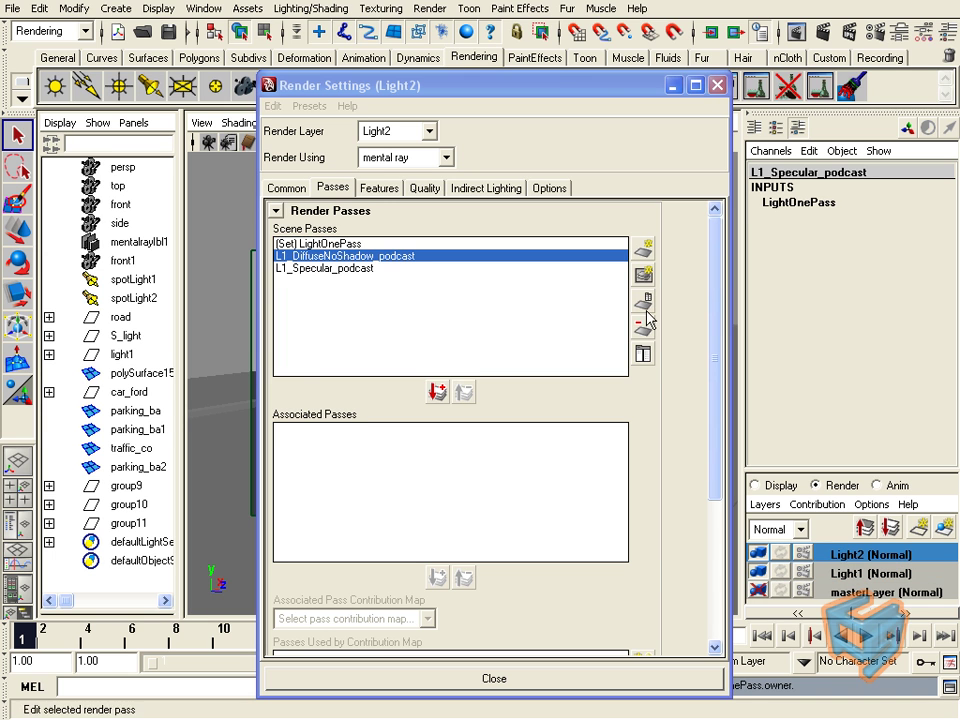
# - Create an L2_Specular_podcast pass in a new pass set named LighttwoPass
pyautogui.click(646, 253)
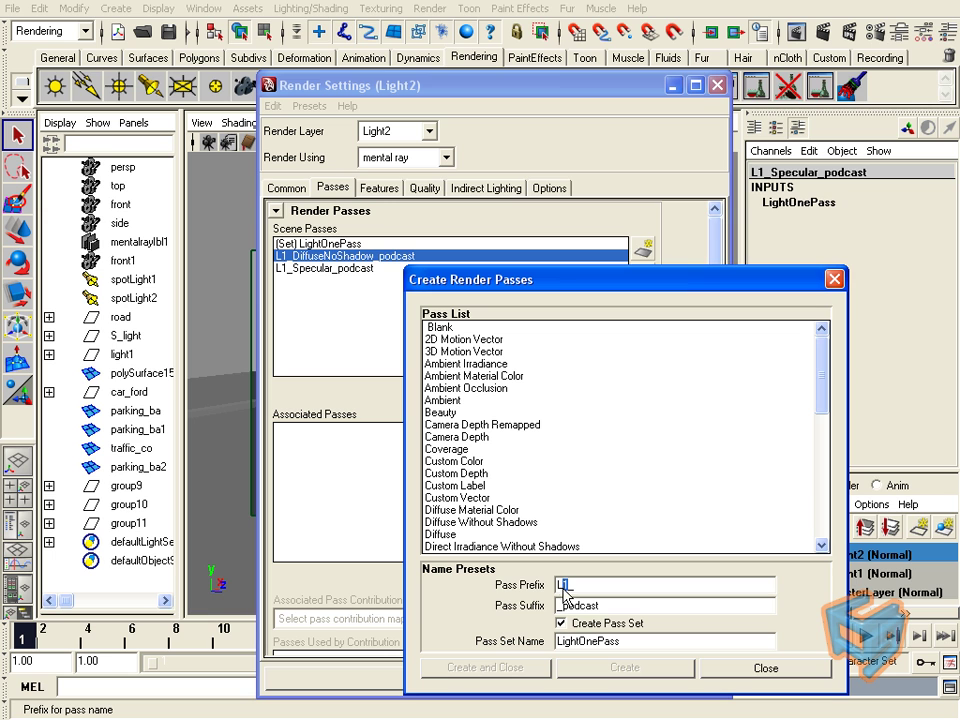
pyautogui.write('2')
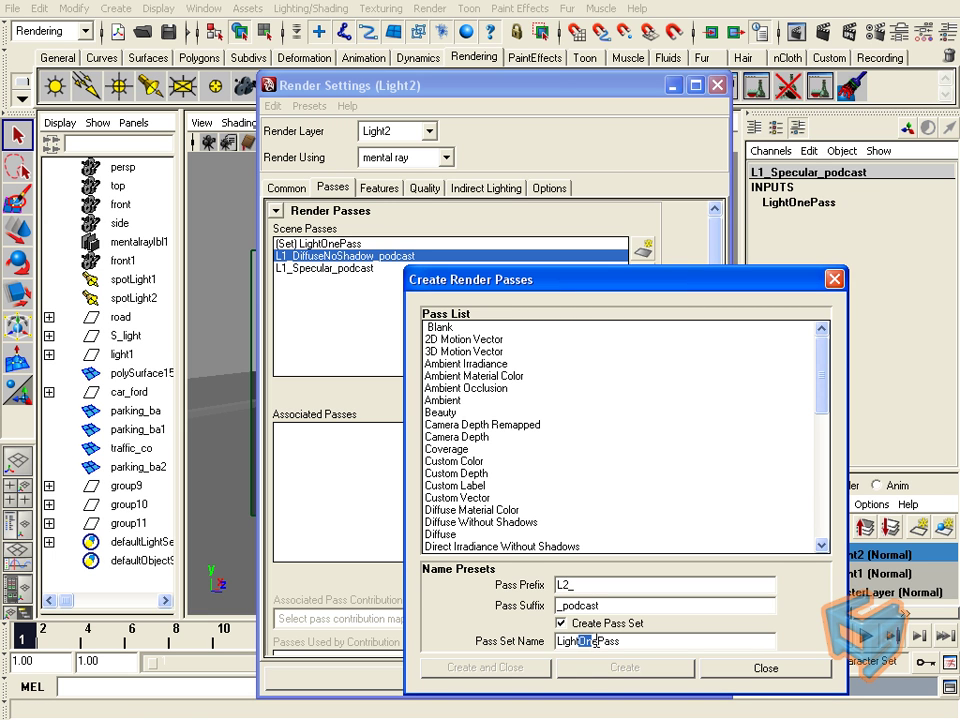
pyautogui.moveTo(586, 641); pyautogui.dragTo(590, 643)
pyautogui.press('BackSpace')
pyautogui.write('two')
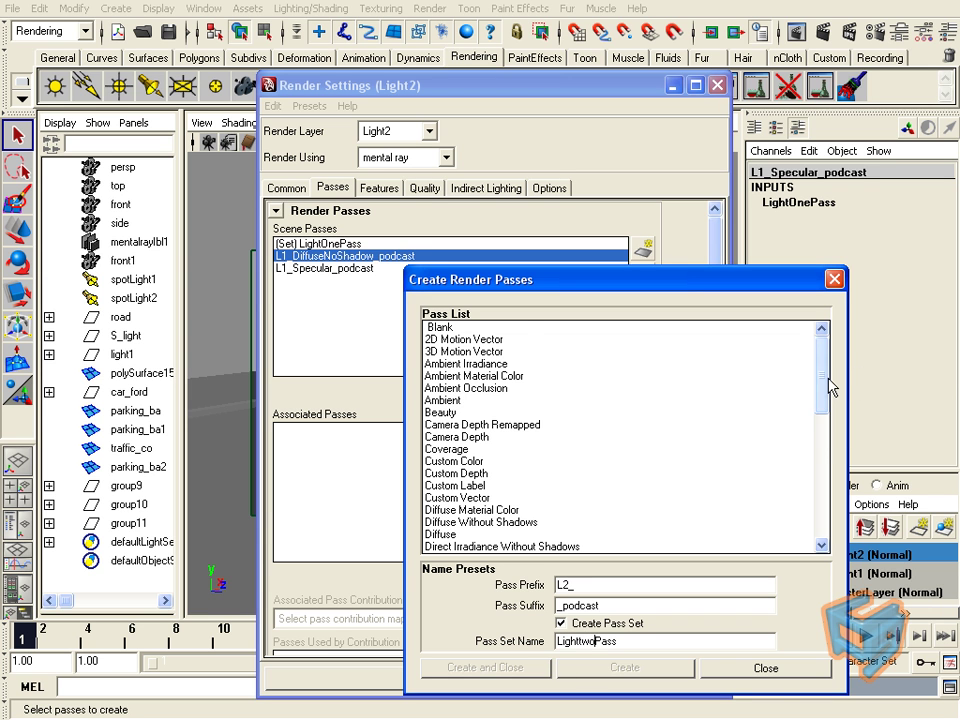
pyautogui.moveTo(829, 387); pyautogui.dragTo(808, 541)
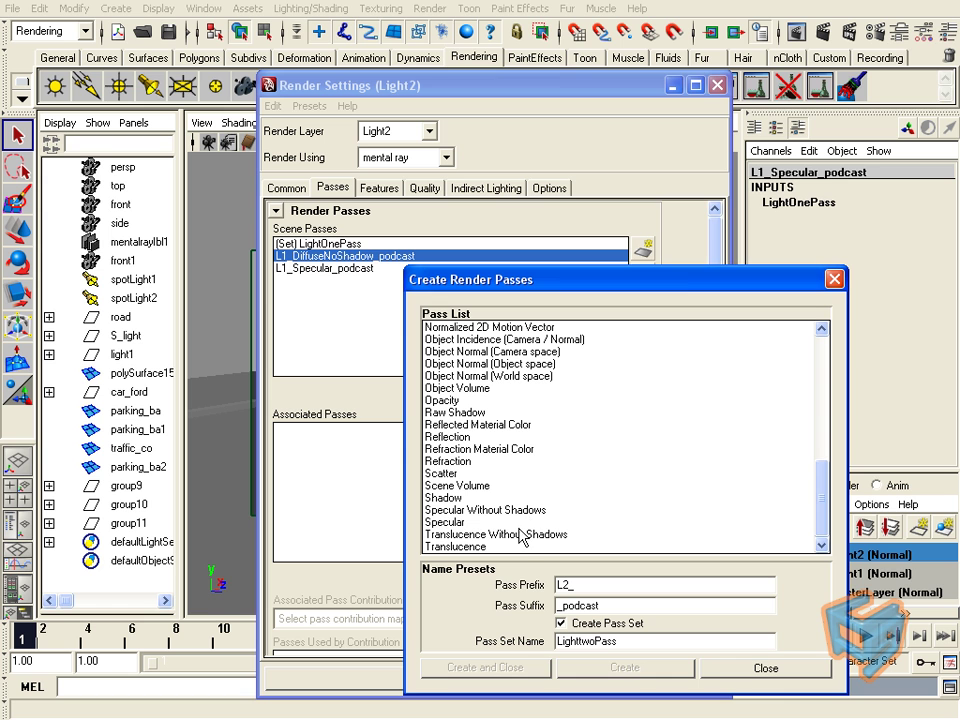
pyautogui.click(480, 522)
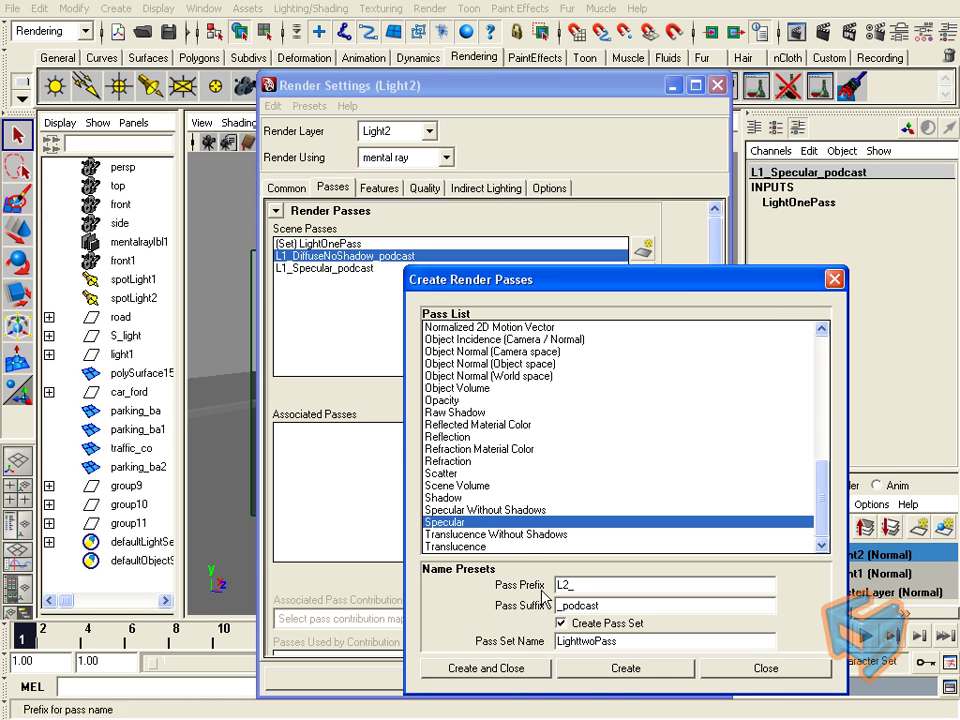
pyautogui.click(518, 668)
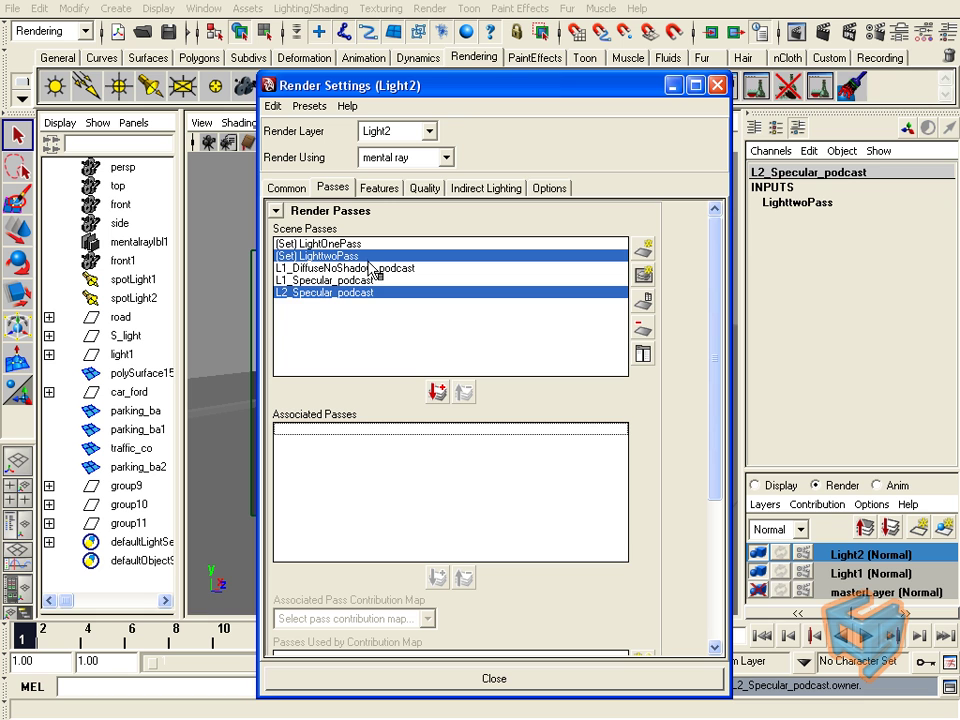
# - Add an L2_DiffuseNoShadow_podcast pass to the scene passes without creating a pass set
pyautogui.keyDown('ctrl'); pyautogui.click(360, 292); pyautogui.keyUp('ctrl')
pyautogui.click(360, 292)
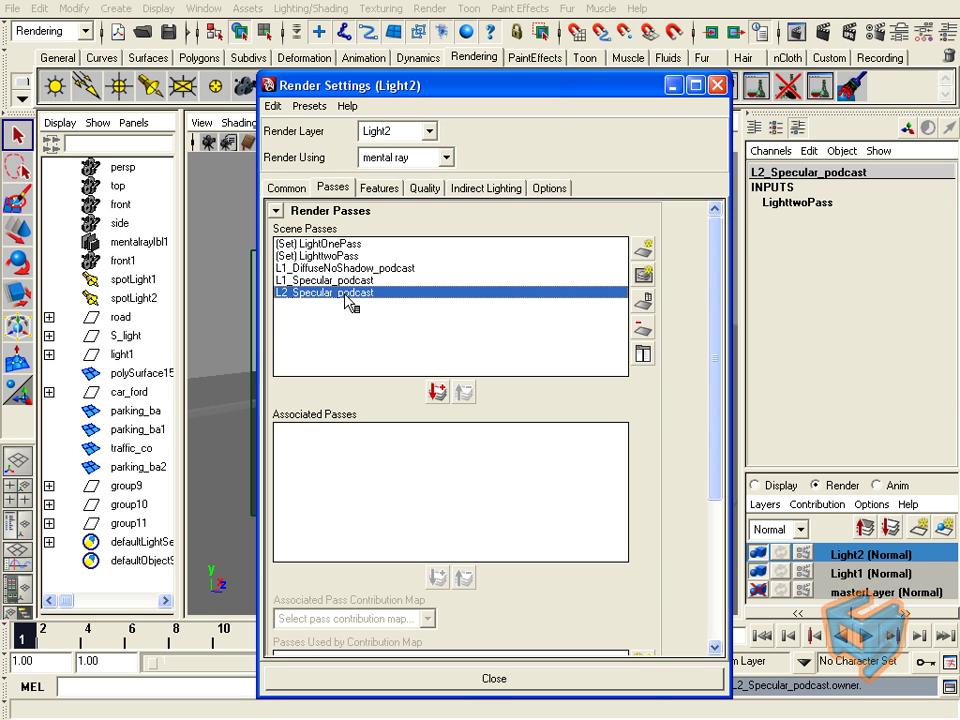
pyautogui.click(648, 258)
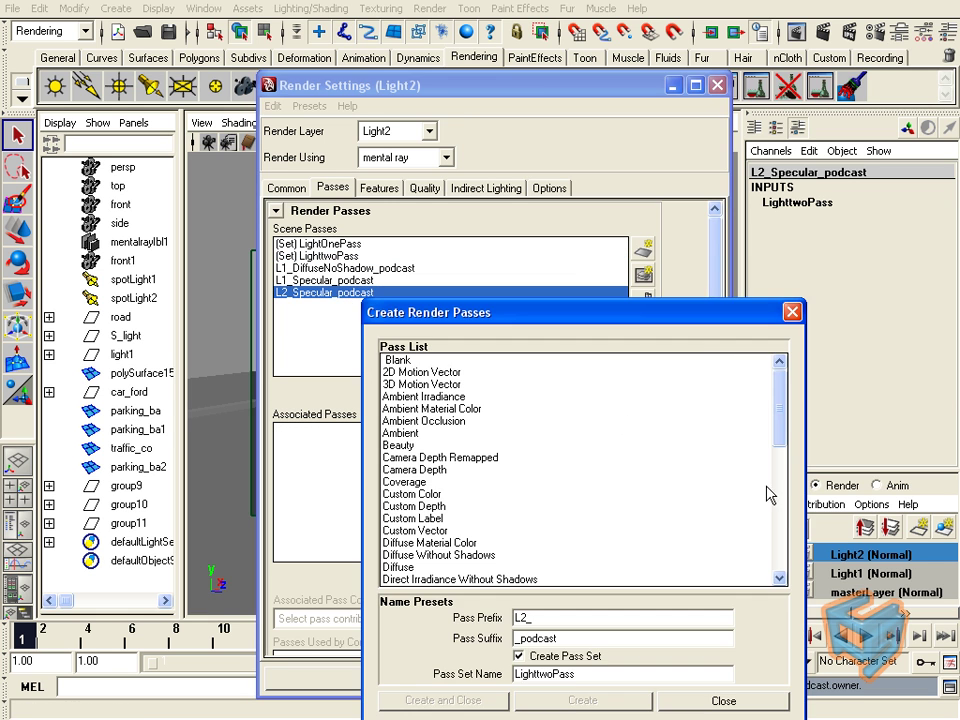
pyautogui.click(519, 656)
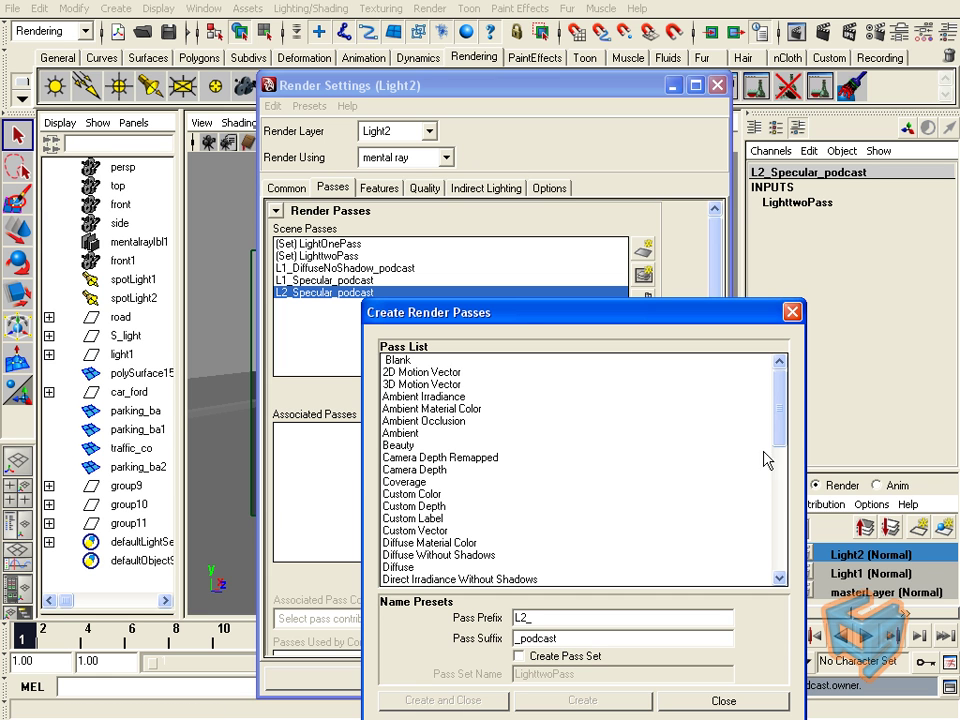
pyautogui.moveTo(781, 432)
pyautogui.mouseDown()
pyautogui.moveTo(781, 459)
pyautogui.moveTo(781, 441)
pyautogui.mouseUp()
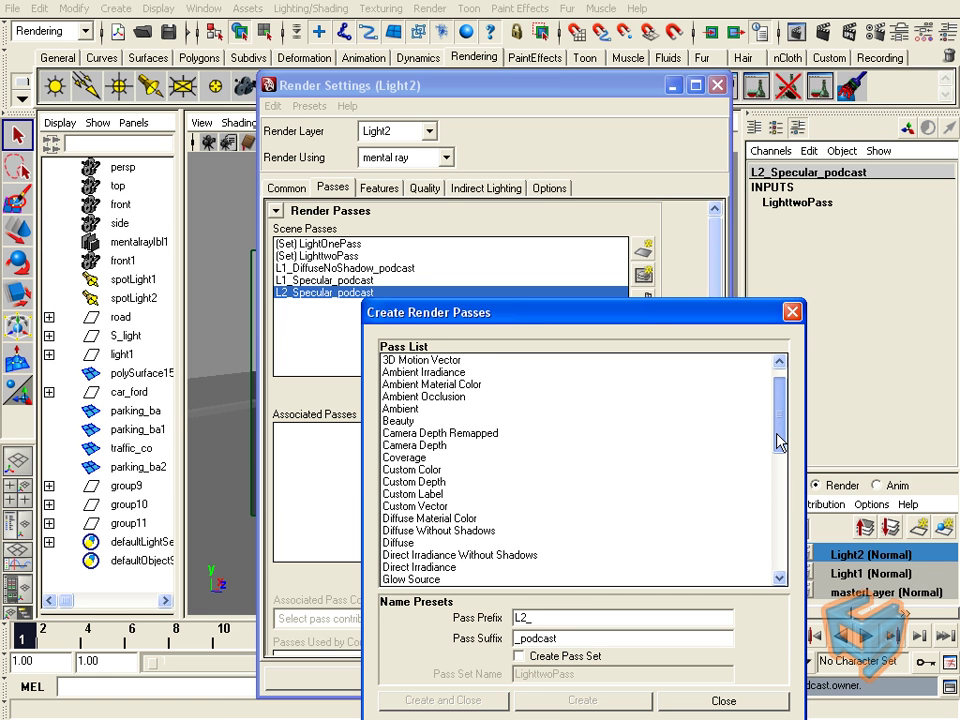
pyautogui.click(435, 530)
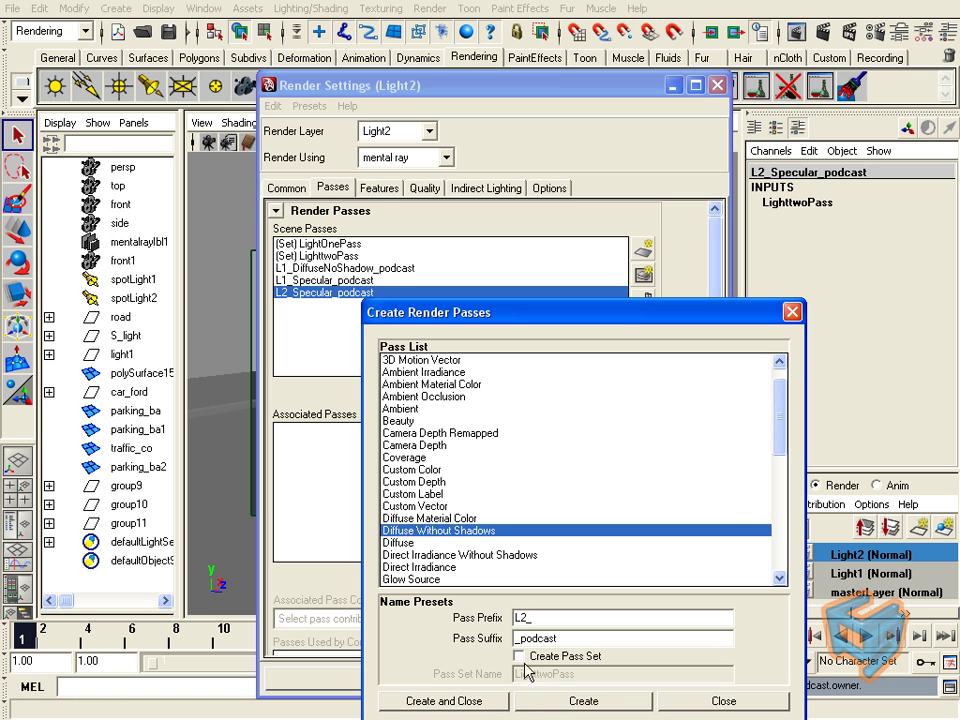
pyautogui.click(490, 704)
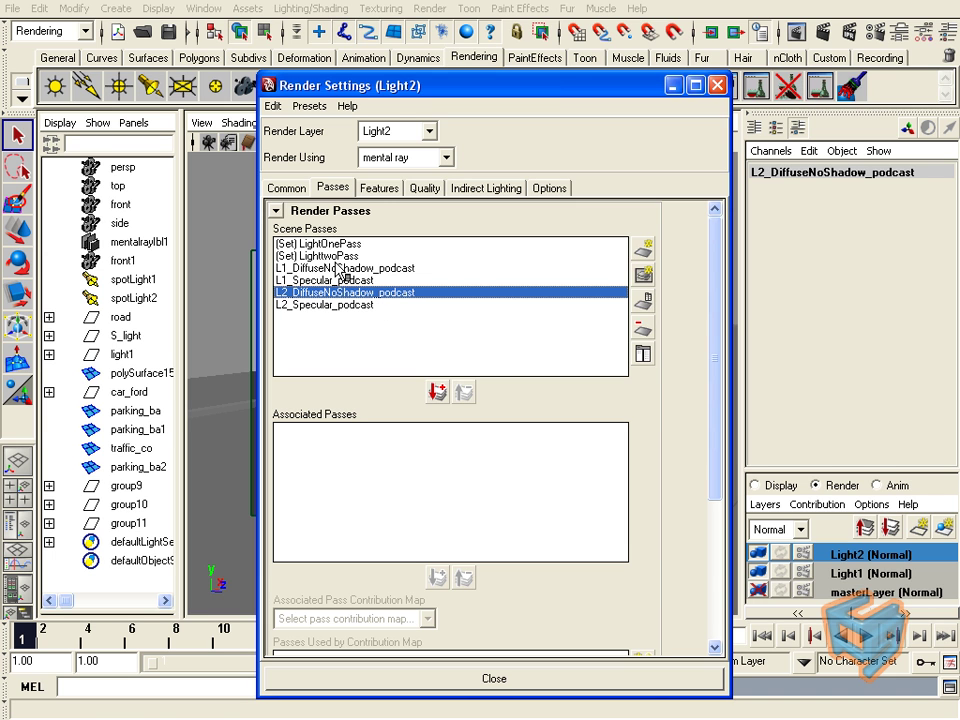
pyautogui.click(204, 9)
# - In the Render Pass Sets relationship editor, add L2_DiffuseNoShadow_podcast to the LighttwoPass set
pyautogui.moveTo(247, 86)
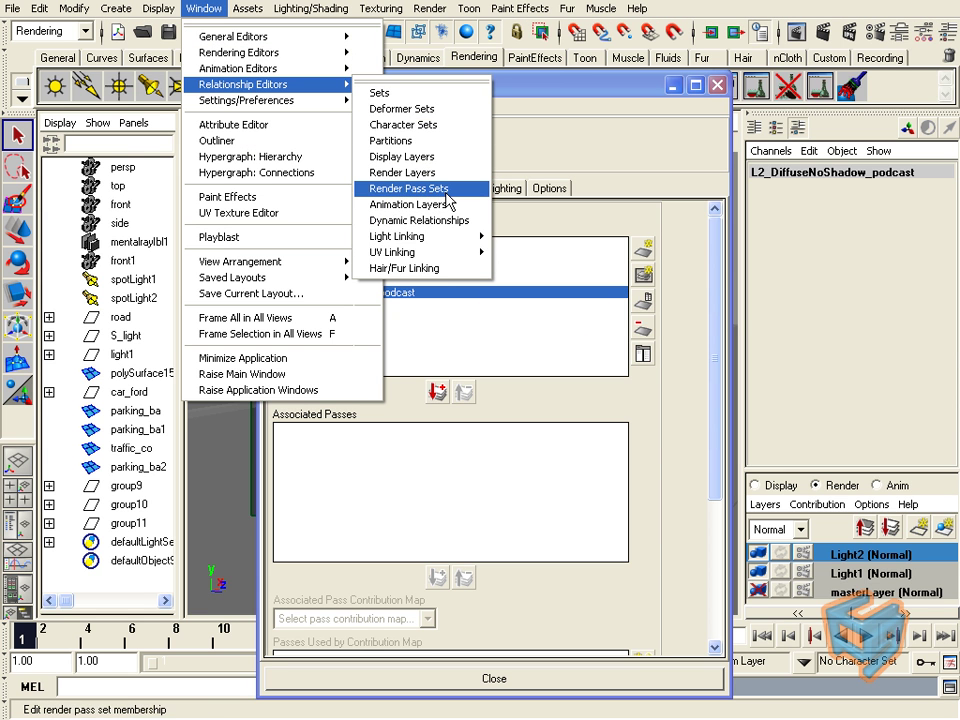
pyautogui.click(408, 188)
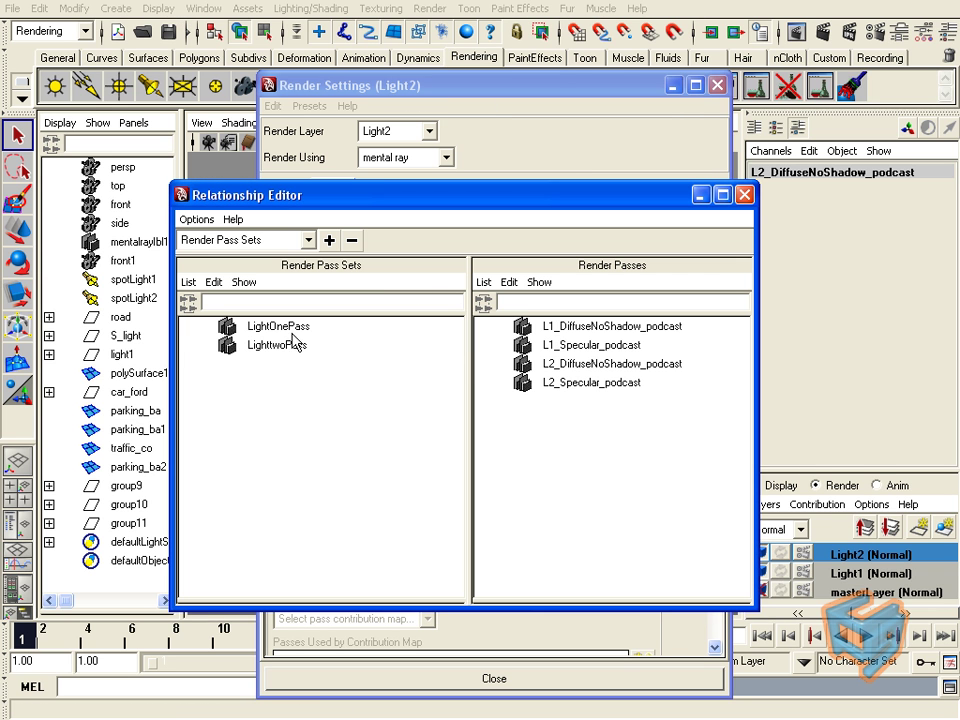
pyautogui.click(305, 333)
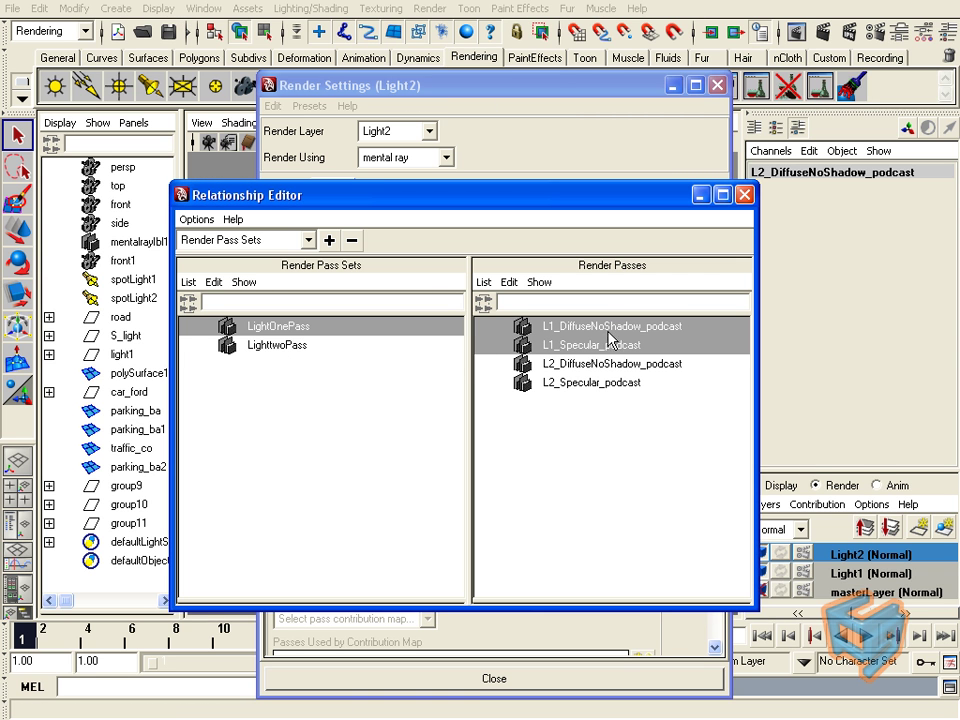
pyautogui.click(288, 347)
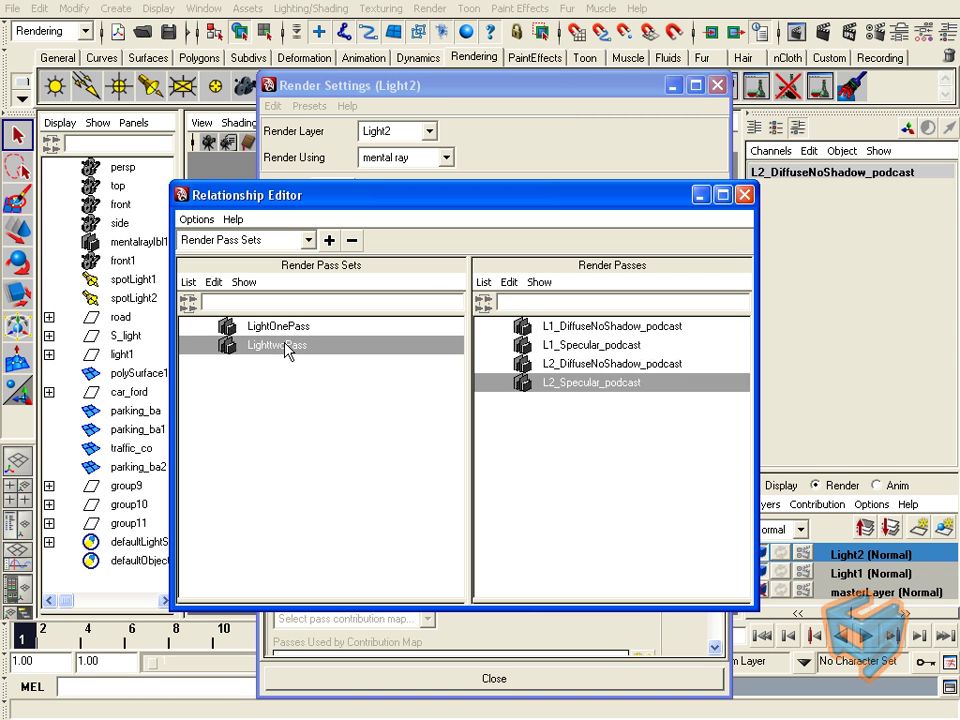
pyautogui.click(580, 364)
pyautogui.rightClick(572, 384)
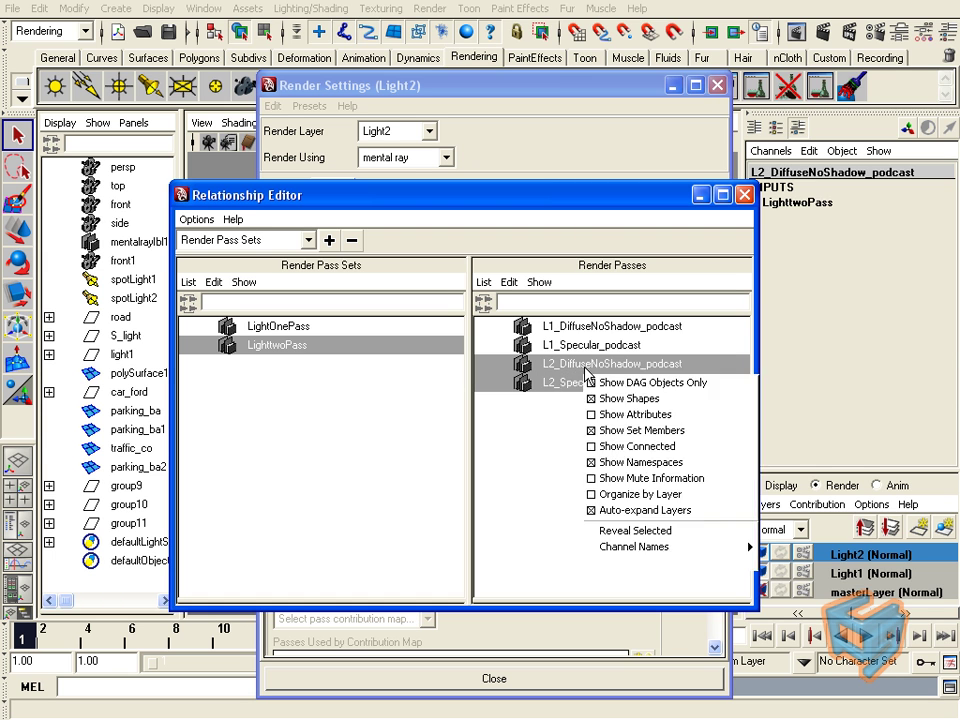
pyautogui.press('Escape')
pyautogui.click(744, 195)
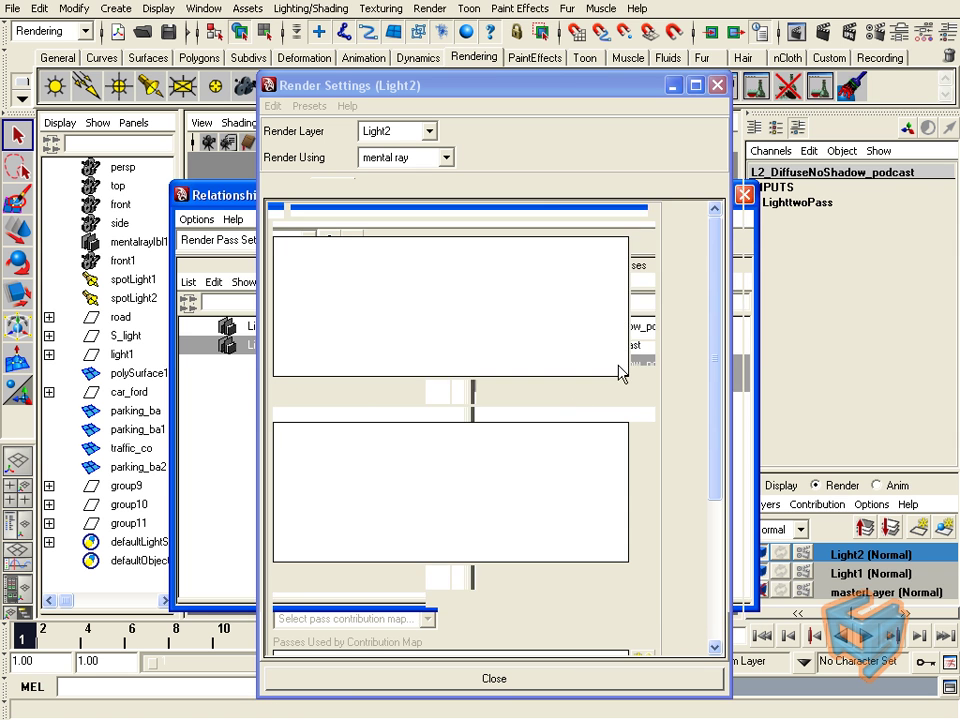
# - Associate the LighttwoPass pass set with the Light2 render layer
pyautogui.click(343, 256)
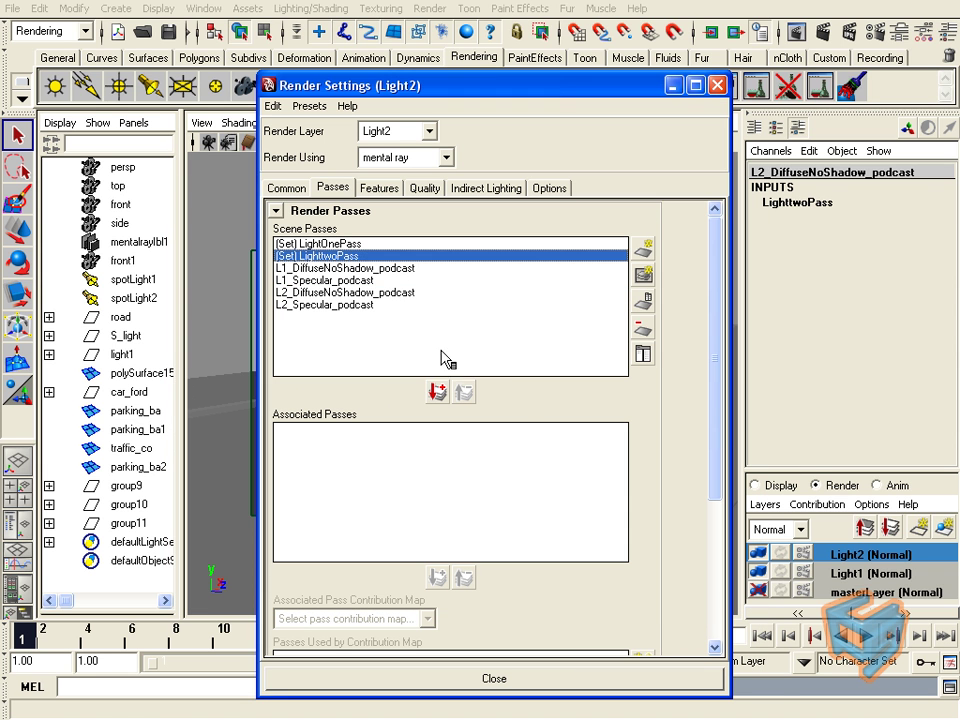
pyautogui.click(437, 392)
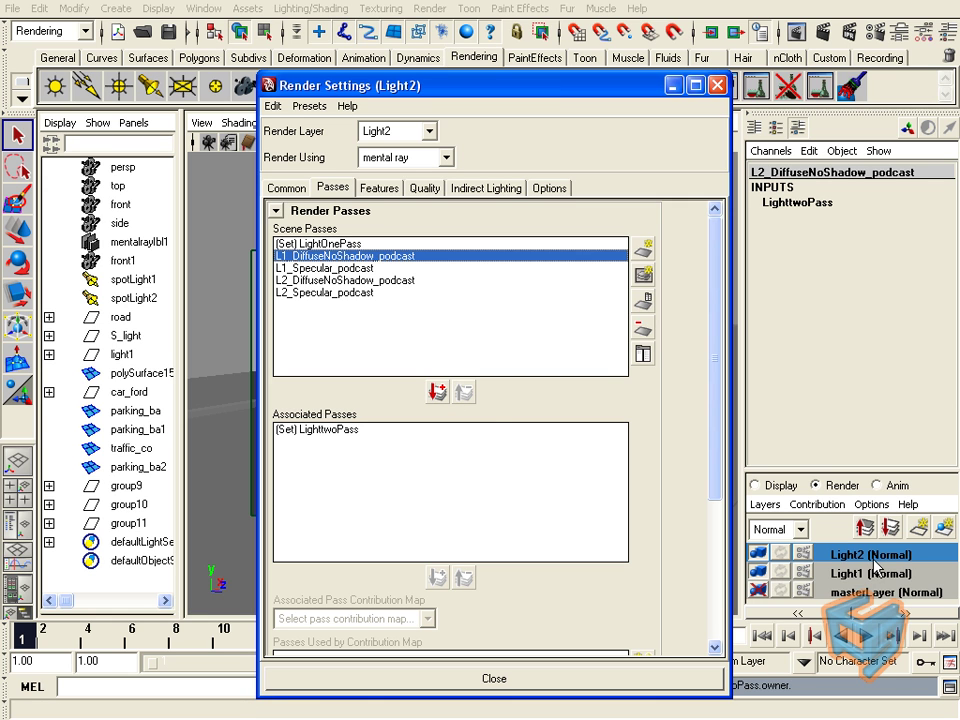
pyautogui.click(344, 432)
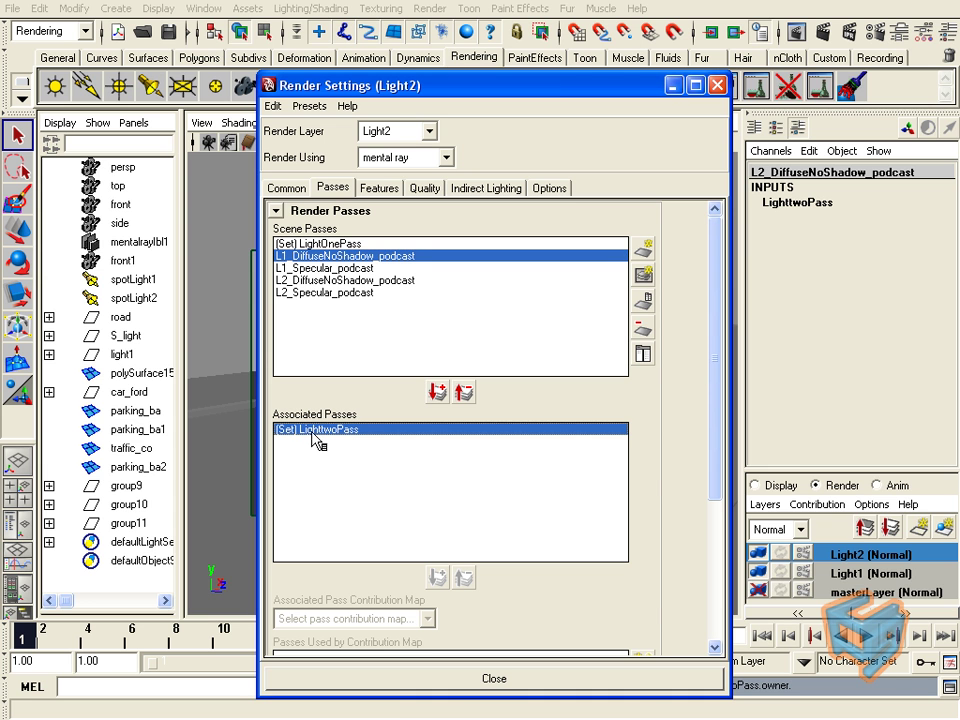
# - Rename the pass set from LighttwoPass to LightTwoPass in the Attribute Editor
pyautogui.doubleClick(325, 432)
pyautogui.moveTo(626, 90); pyautogui.dragTo(566, 92)
pyautogui.click(735, 215)
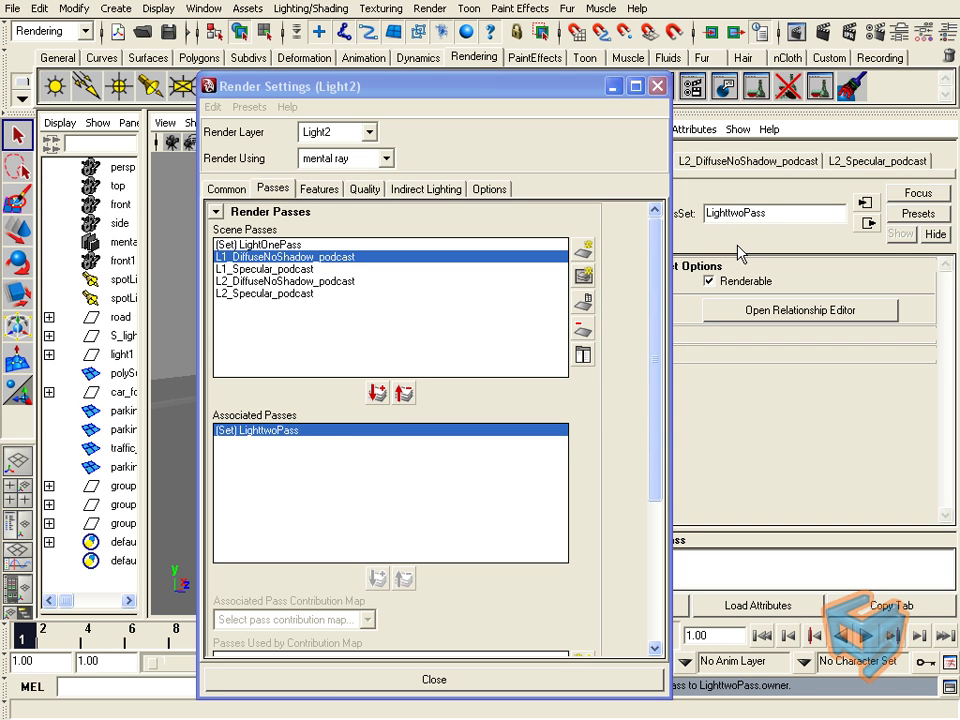
pyautogui.press('BackSpace')
pyautogui.write('T')
pyautogui.press('Return')
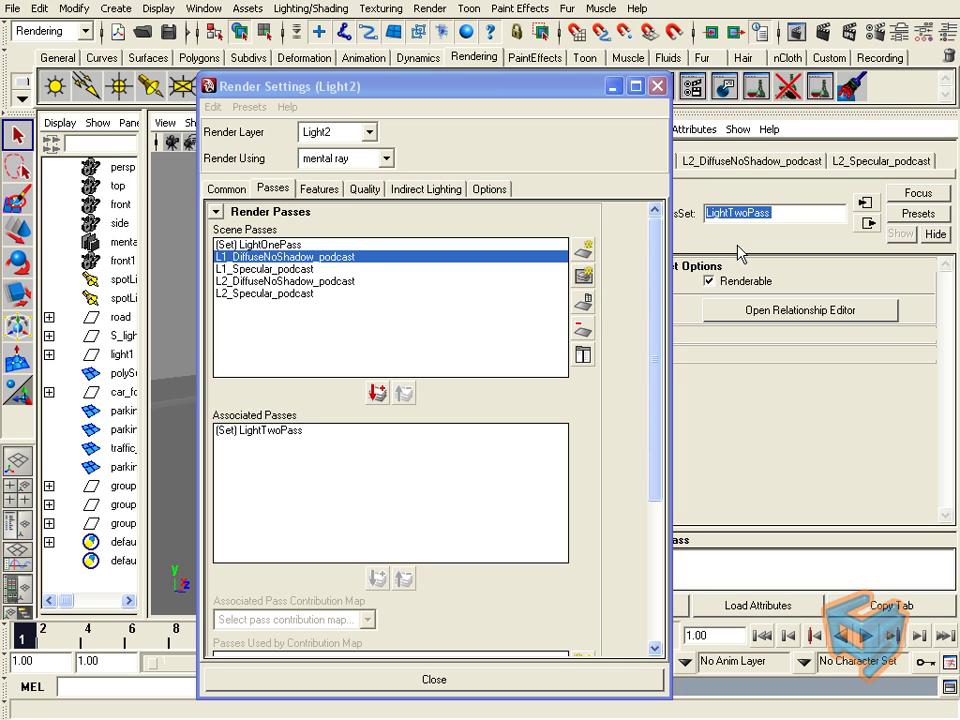
# - Verify in Render Settings that Light1 carries LightOnePass and Light2 carries LightTwoPass
pyautogui.click(310, 246)
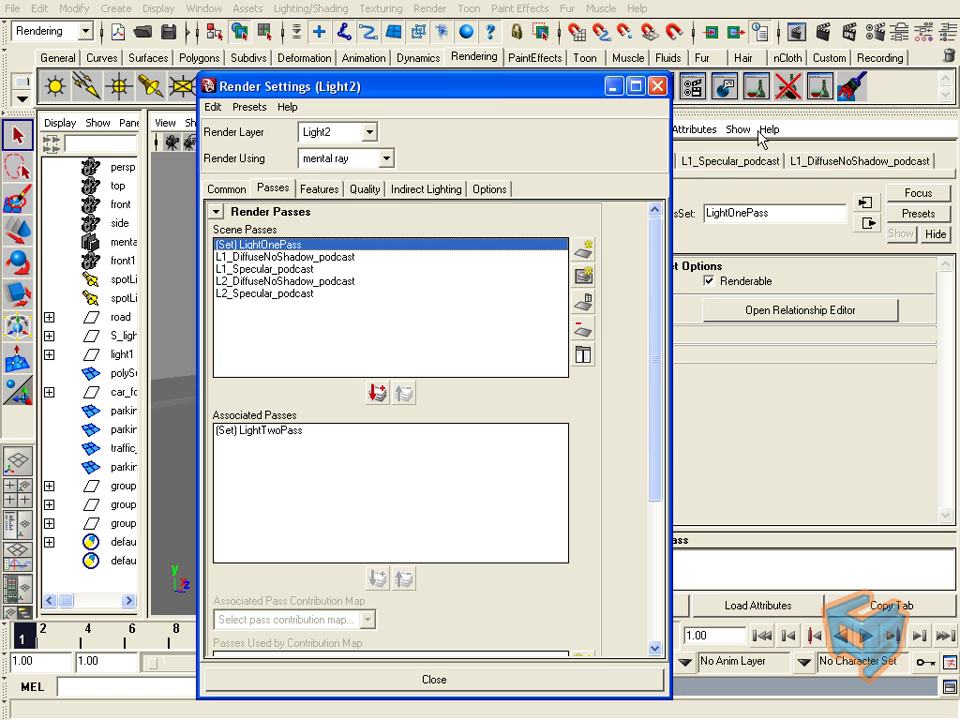
pyautogui.click(948, 40)
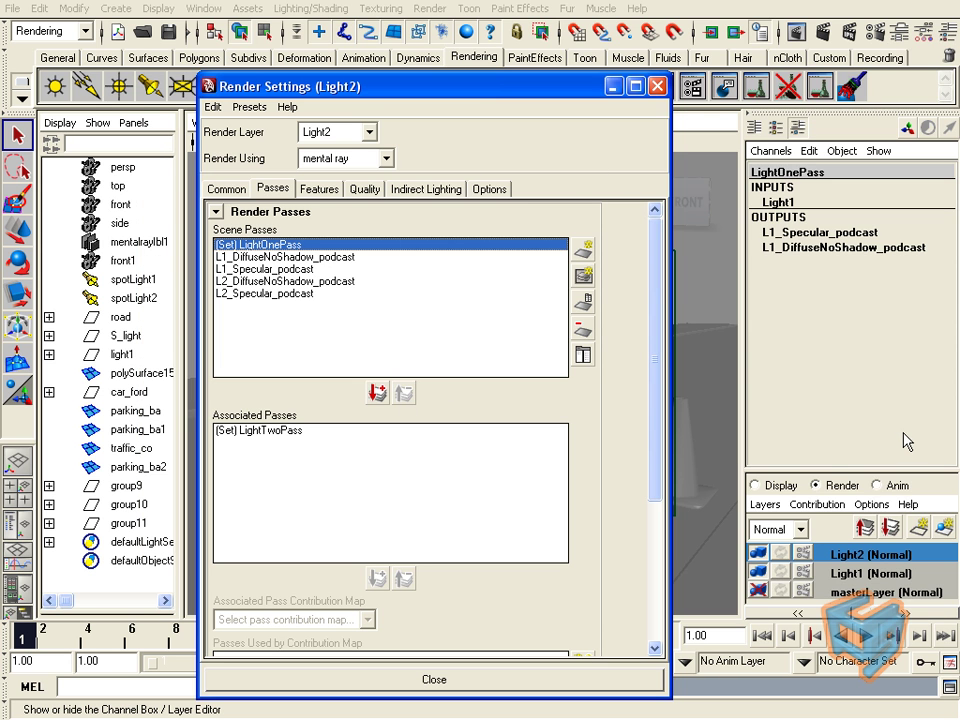
pyautogui.click(891, 575)
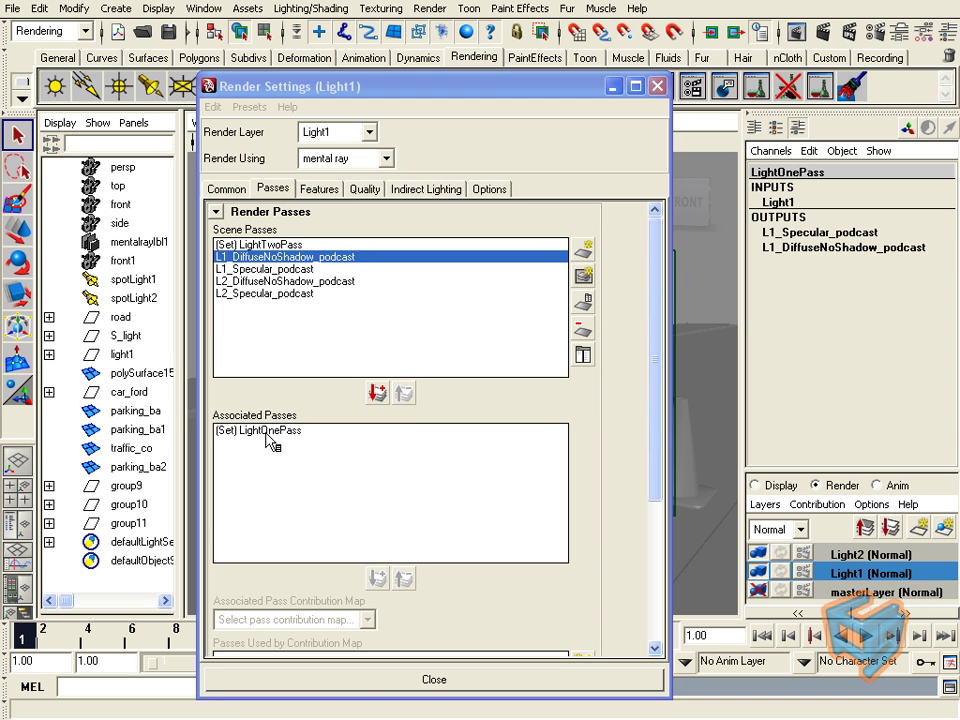
pyautogui.click(862, 554)
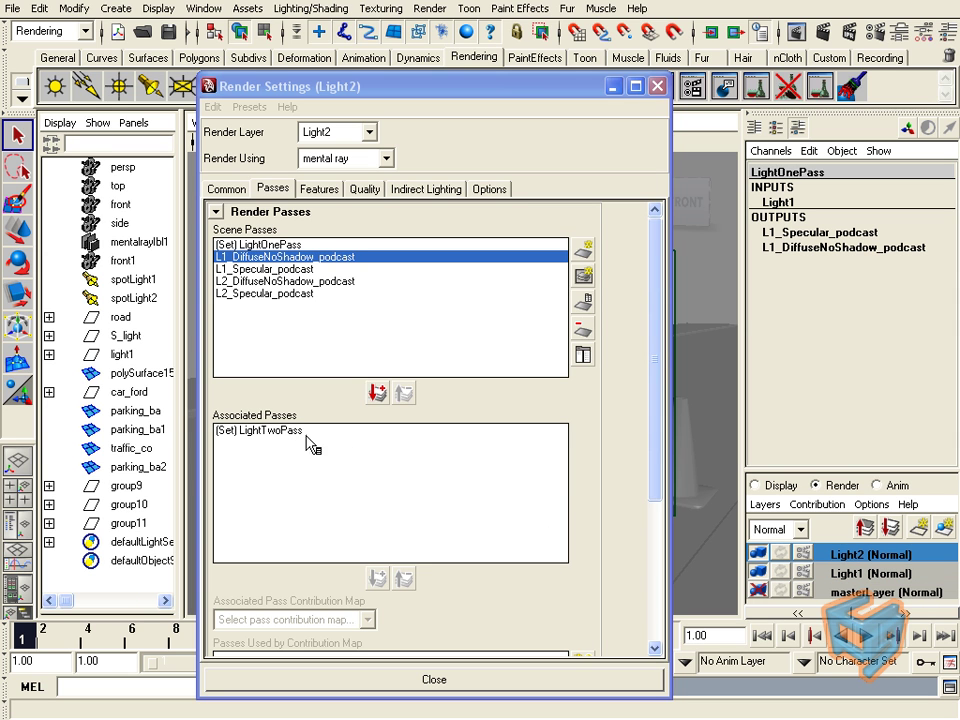
# - Close Render Settings, run a Batch Render of the scene, then switch to the images folder
pyautogui.click(657, 87)
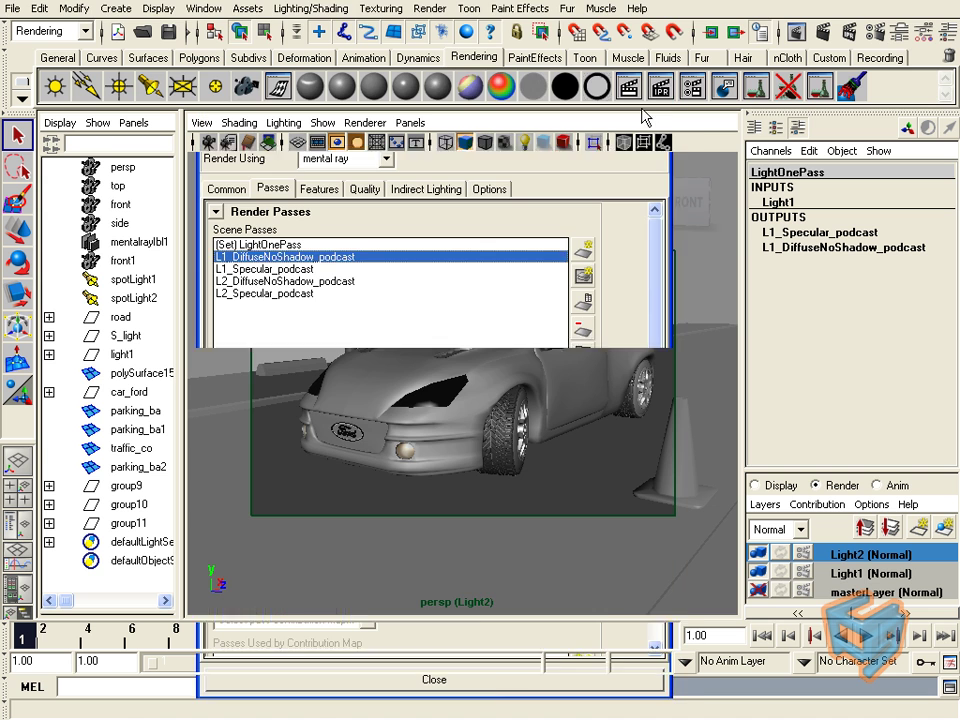
pyautogui.click(450, 9)
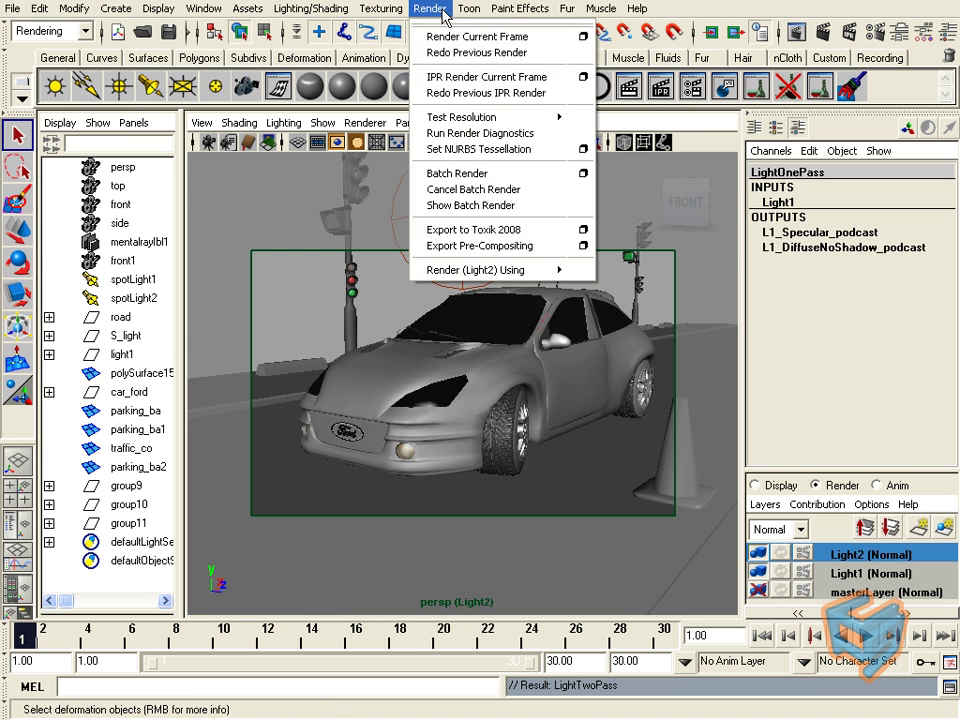
pyautogui.click(474, 174)
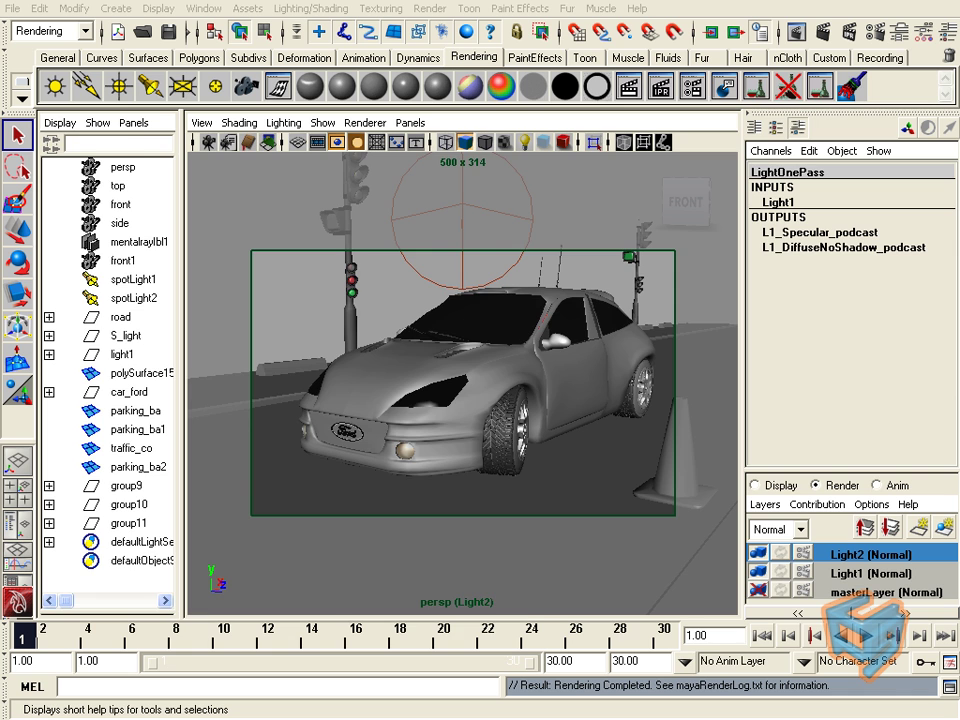
pyautogui.hotkey('alt', 'Tab')
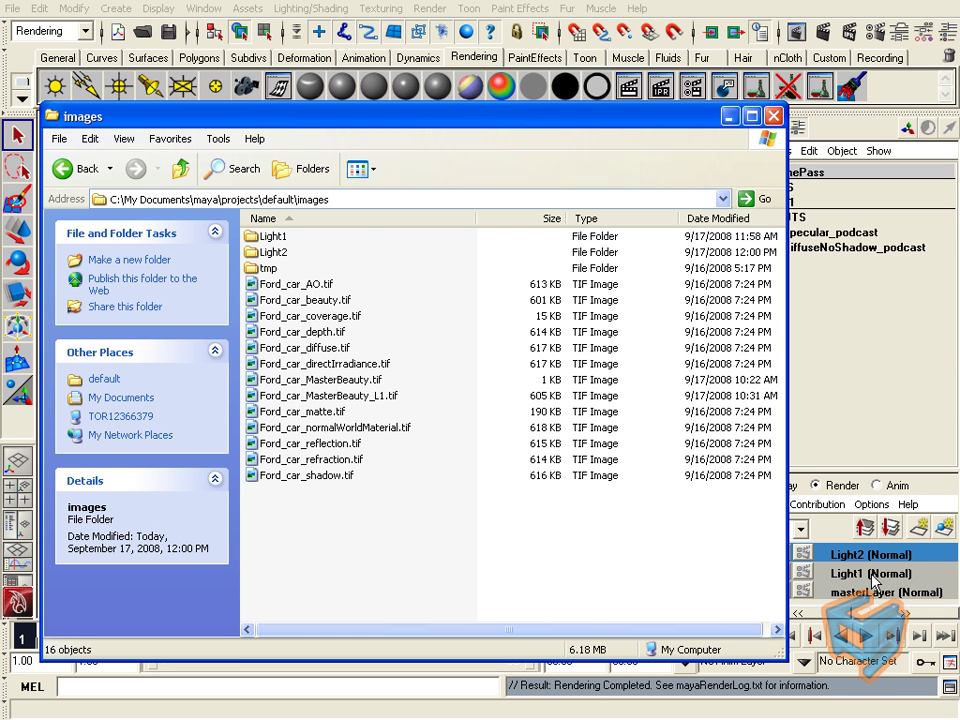
# - Open Ford_car_L1_DiffuseNoShadow_podcast.jpg from Light1 in PictureViewer, positioned on the right
pyautogui.doubleClick(270, 240)
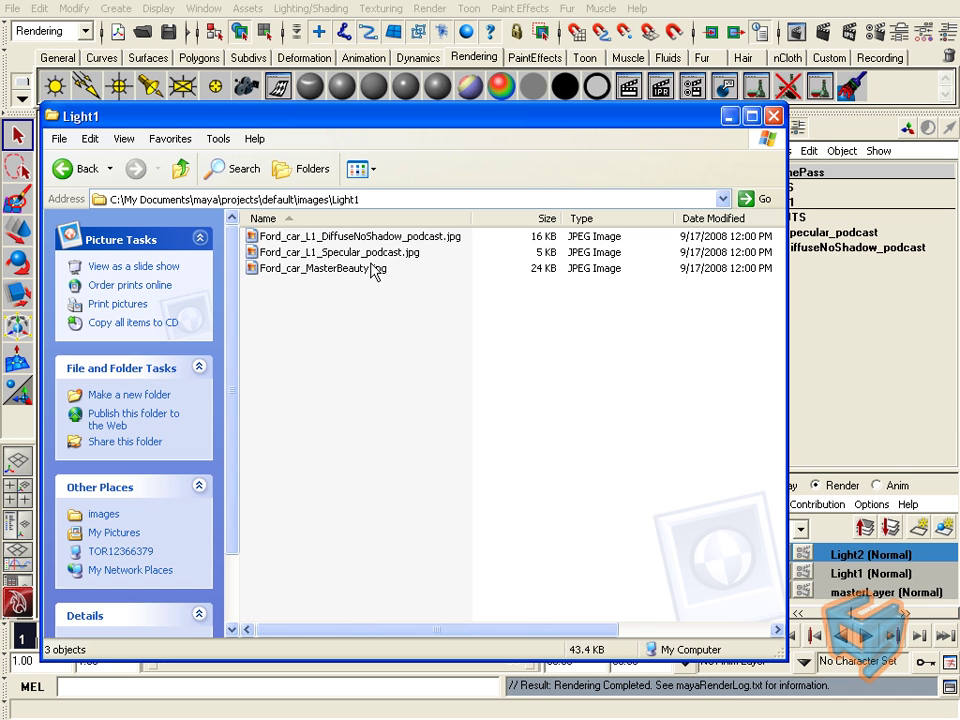
pyautogui.rightClick(436, 240)
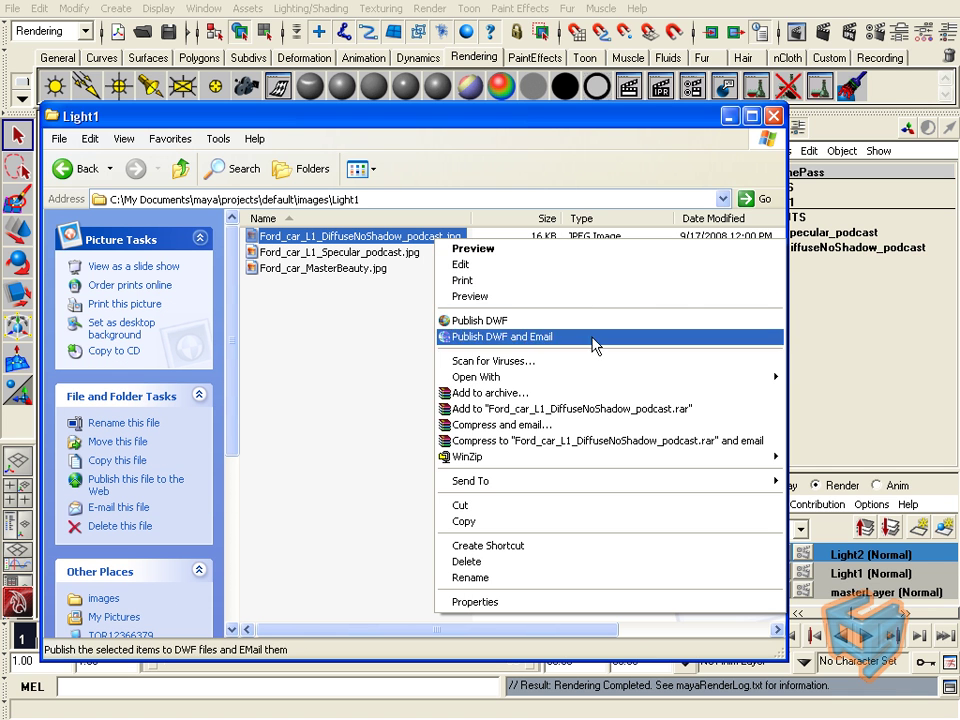
pyautogui.moveTo(600, 378)
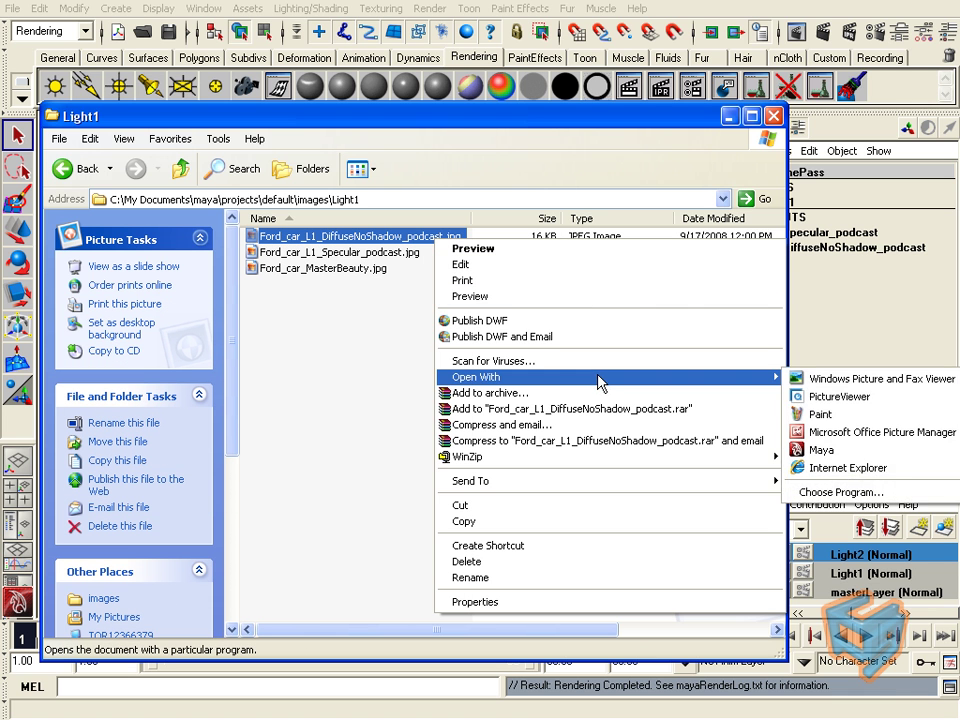
pyautogui.click(851, 396)
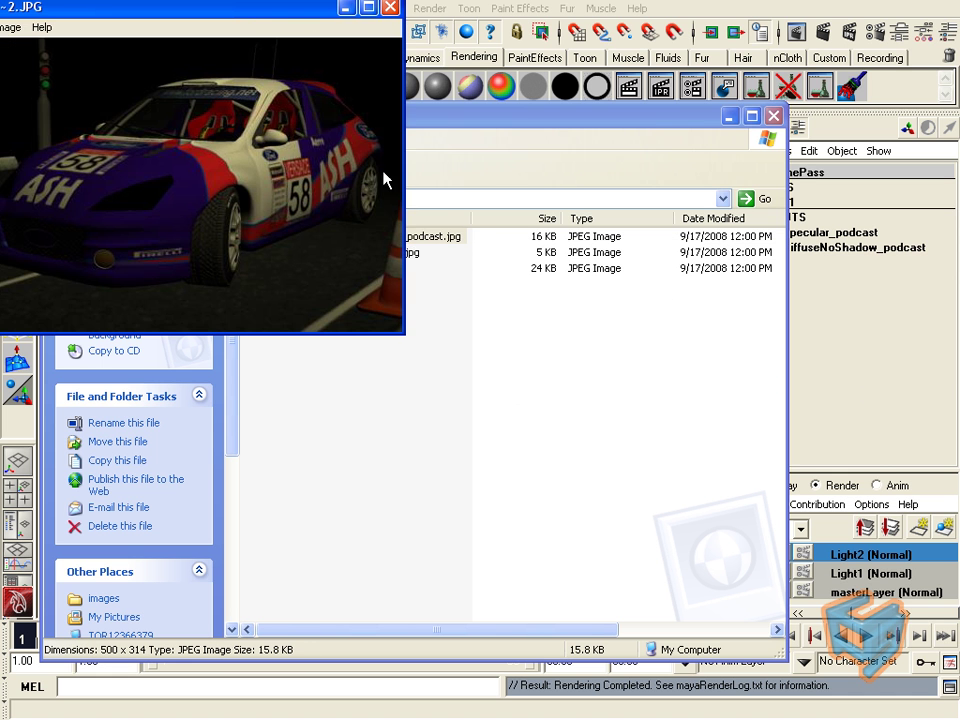
pyautogui.moveTo(245, 17); pyautogui.dragTo(741, 84)
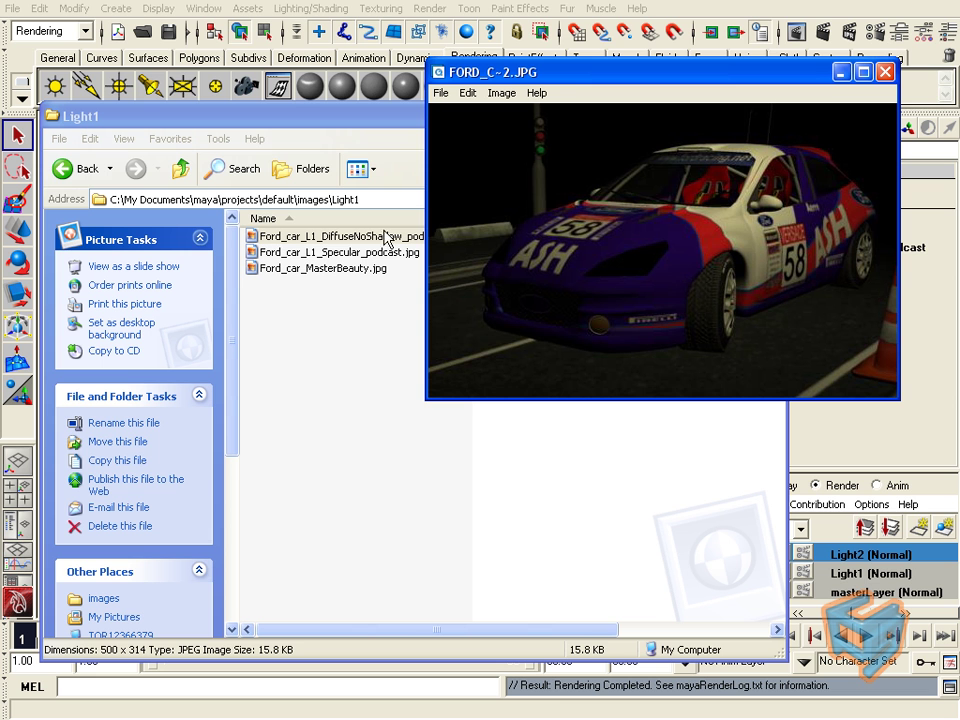
# - Open the Light2 DiffuseNoShadow JPEG in PictureViewer to check the dark render
pyautogui.click(180, 172)
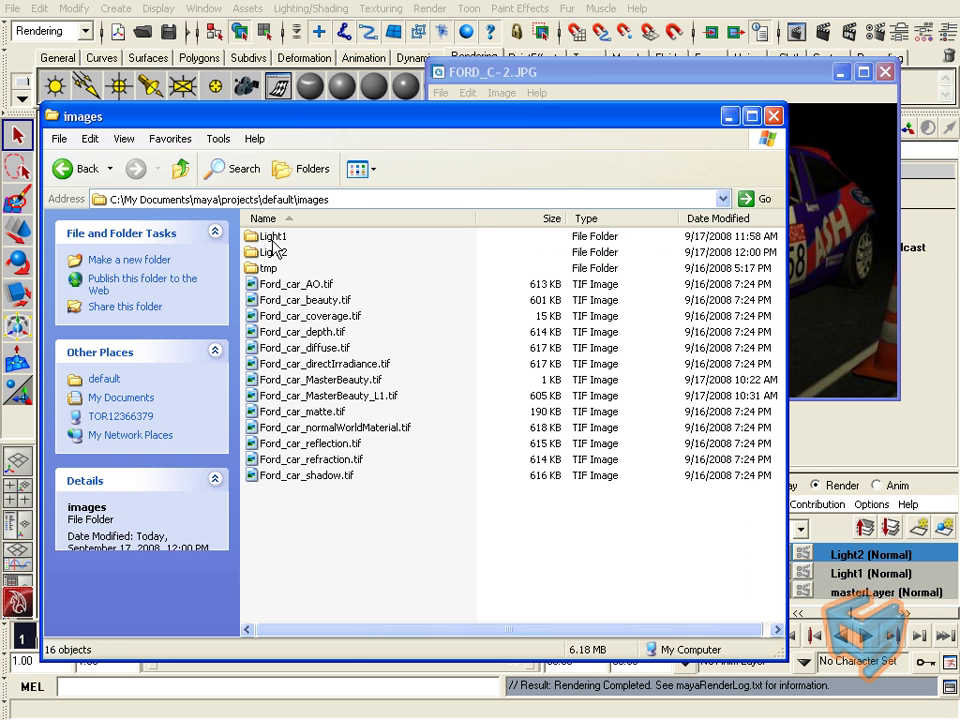
pyautogui.doubleClick(266, 249)
pyautogui.click(336, 237)
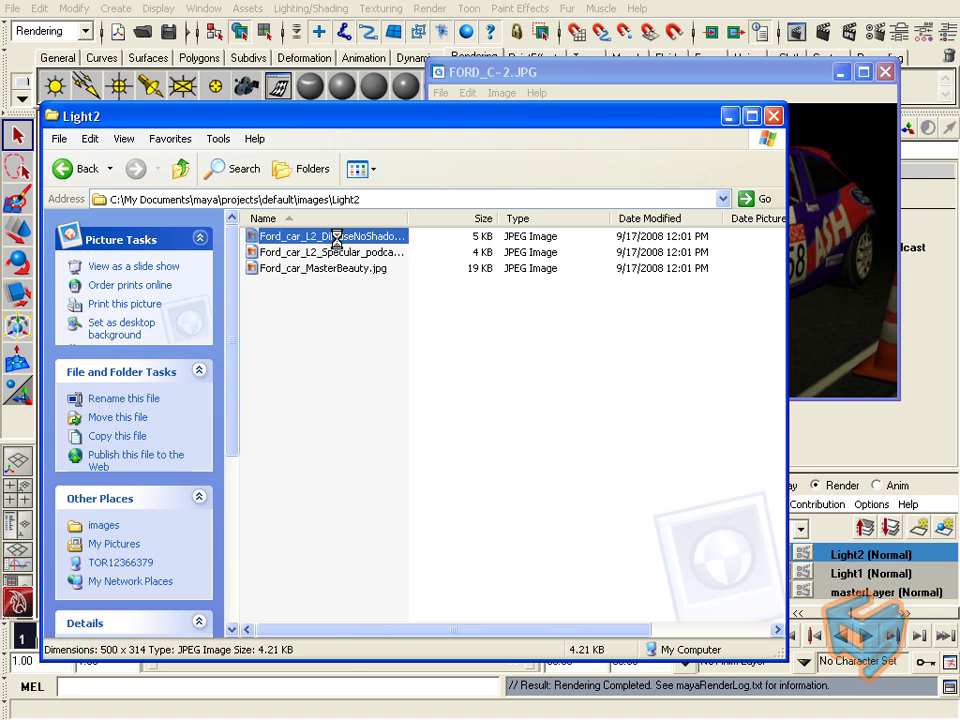
pyautogui.rightClick(337, 238)
pyautogui.moveTo(615, 376)
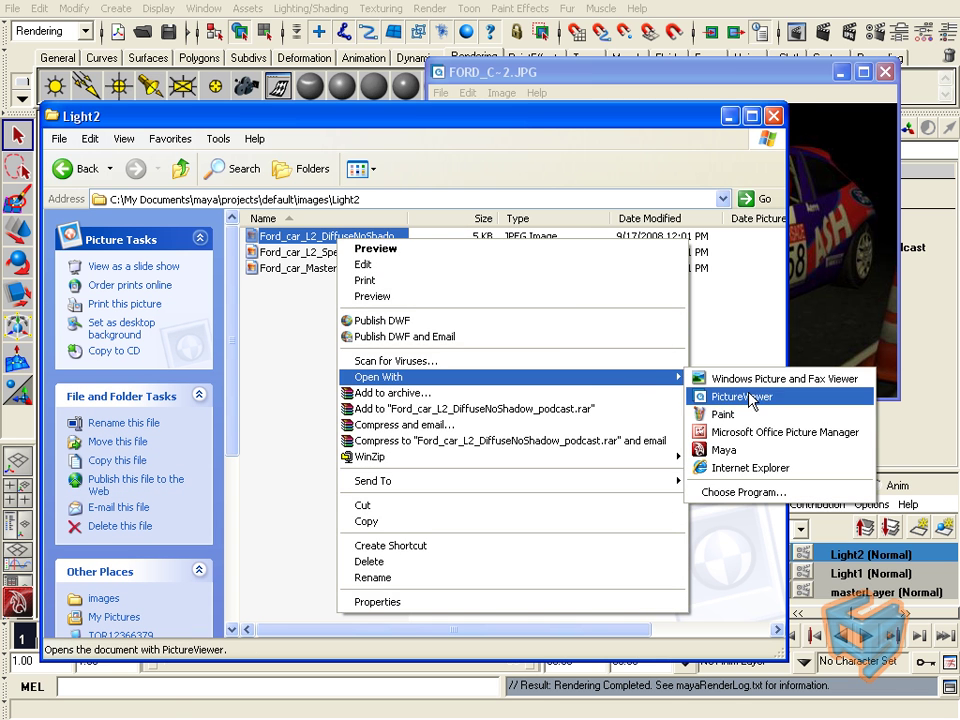
pyautogui.click(731, 394)
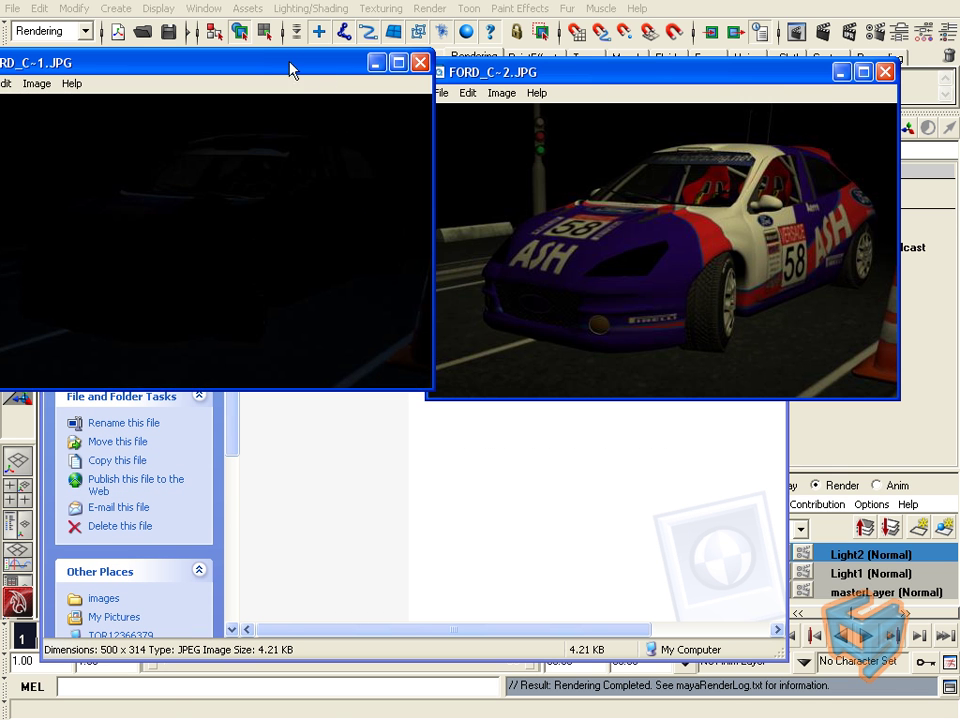
pyautogui.moveTo(290, 66); pyautogui.dragTo(402, 289)
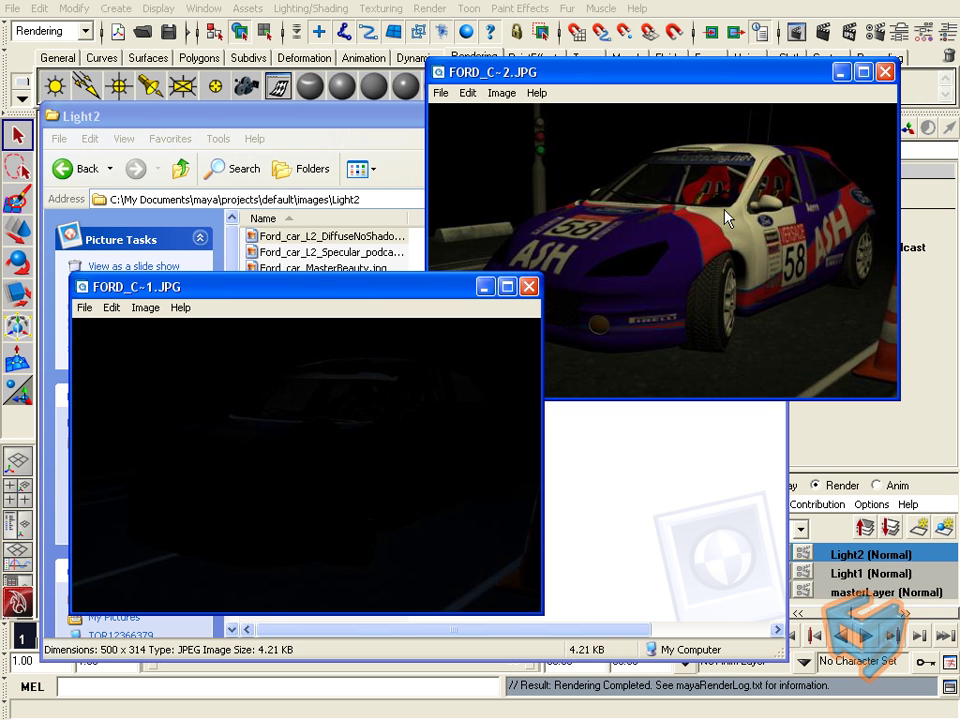
# - Close both image viewers and return Explorer to the images folder
pyautogui.click(529, 287)
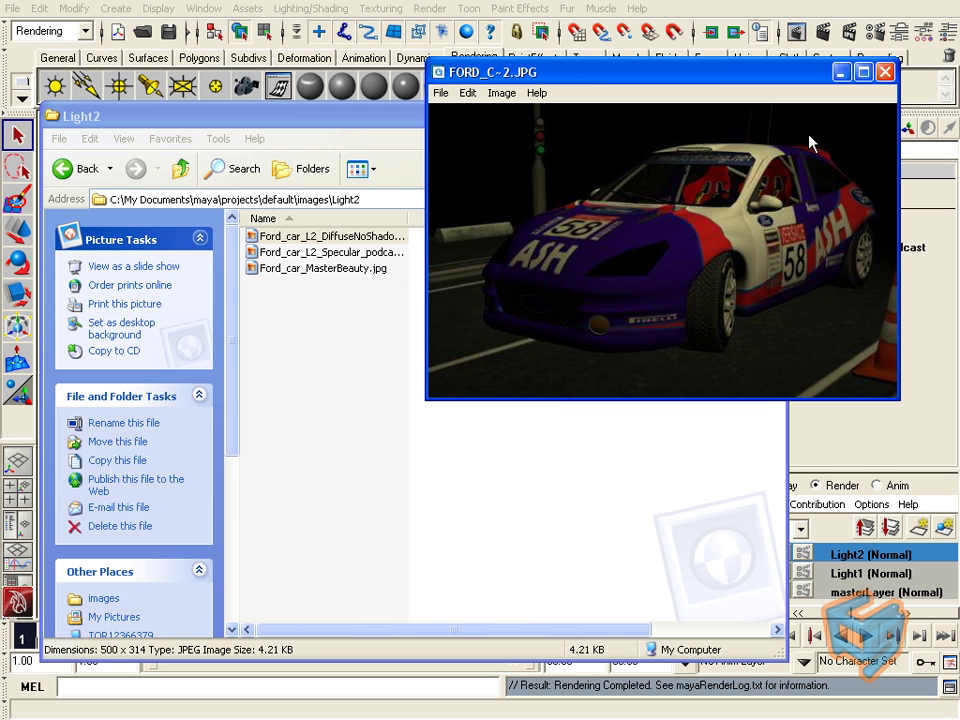
pyautogui.click(885, 72)
pyautogui.click(181, 170)
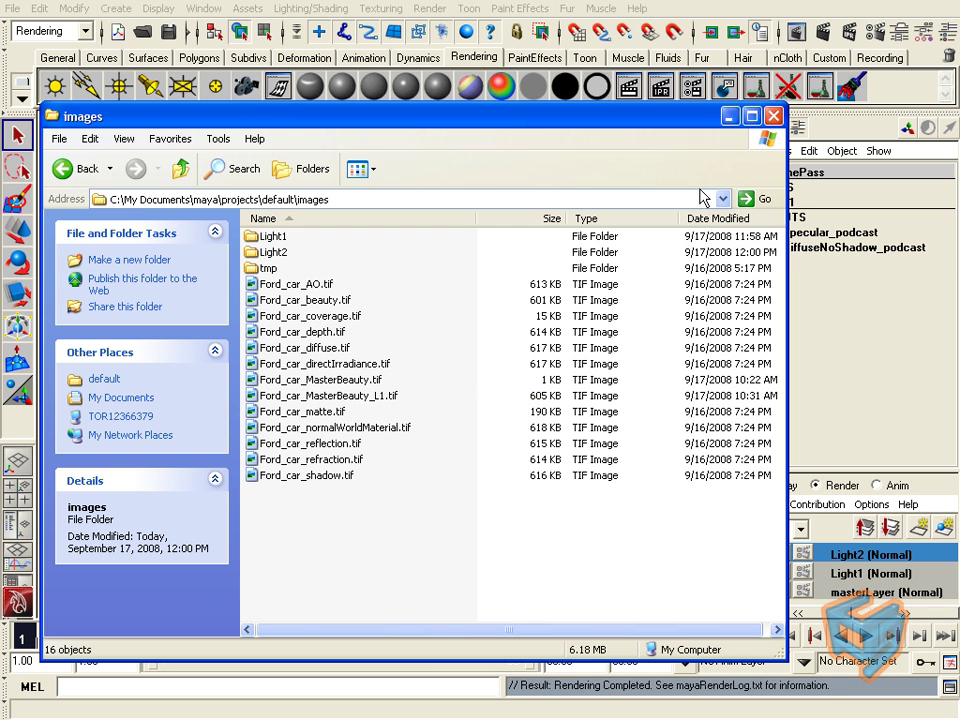
# - Minimize Explorer to bring Maya back, and dismiss the Light2 layer's context menu
pyautogui.click(731, 115)
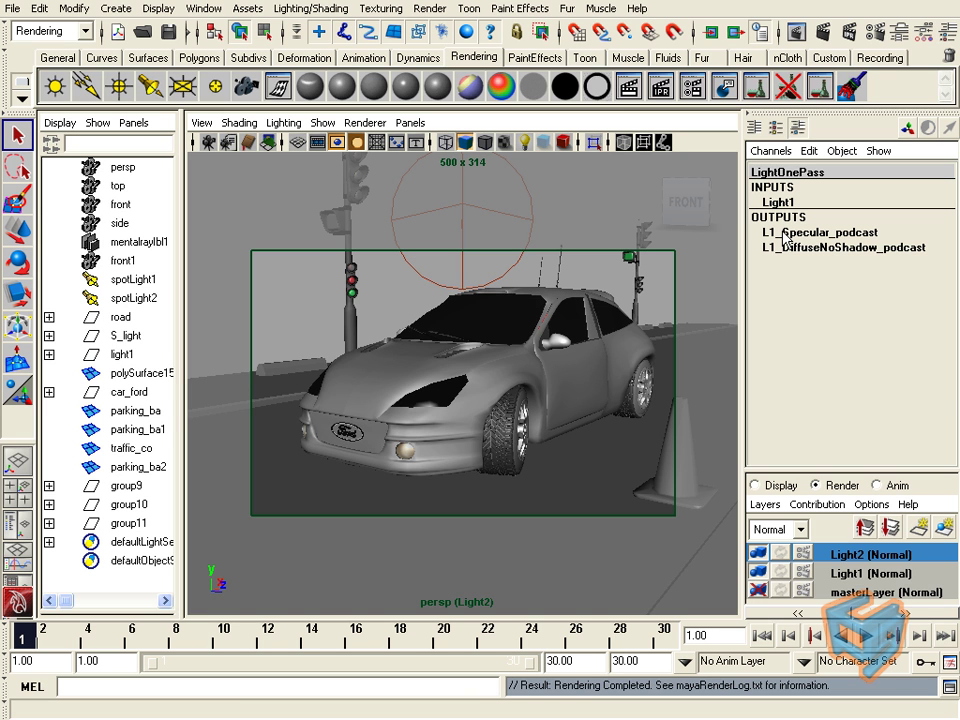
pyautogui.rightClick(843, 560)
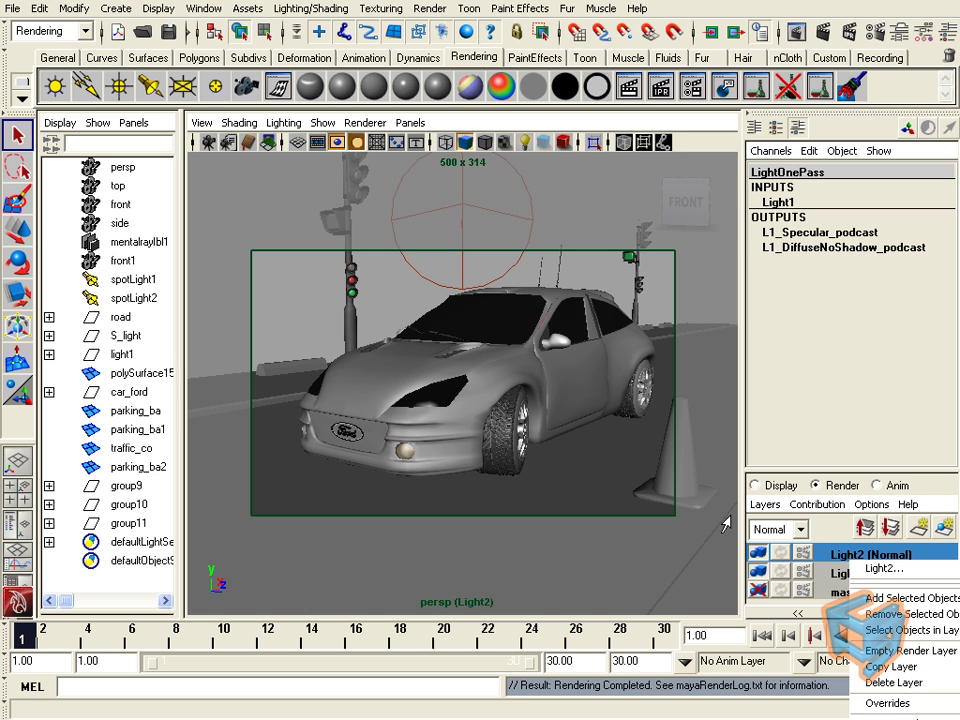
pyautogui.click(819, 530)
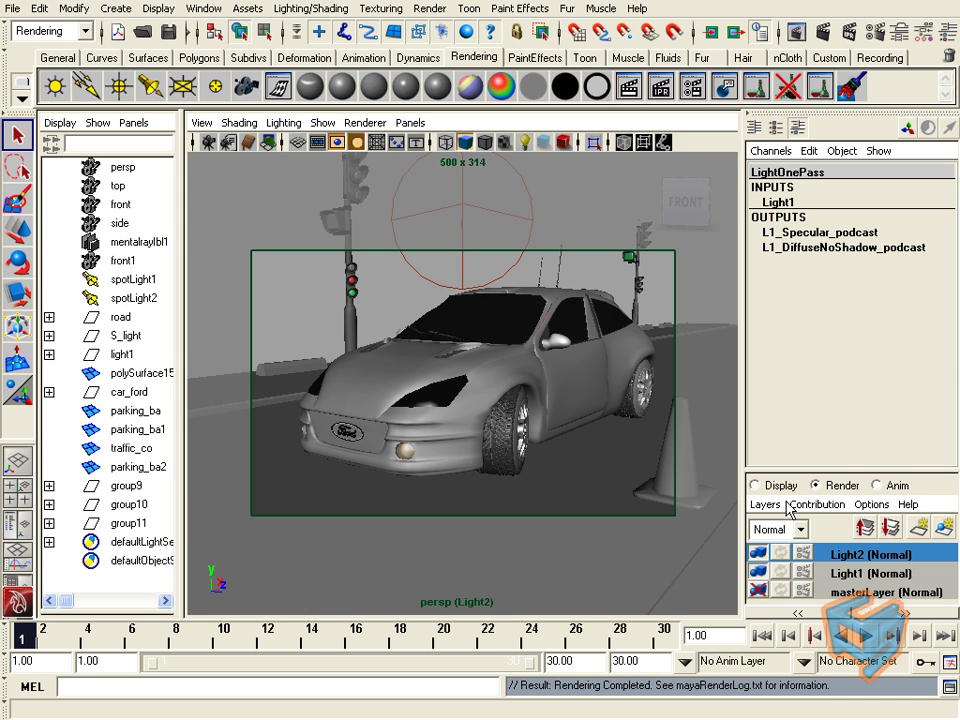
# - Go back to What's New in Rendering in Maya Help and scroll to the mental ray Render Settings section
pyautogui.hotkey('alt', 'Tab')
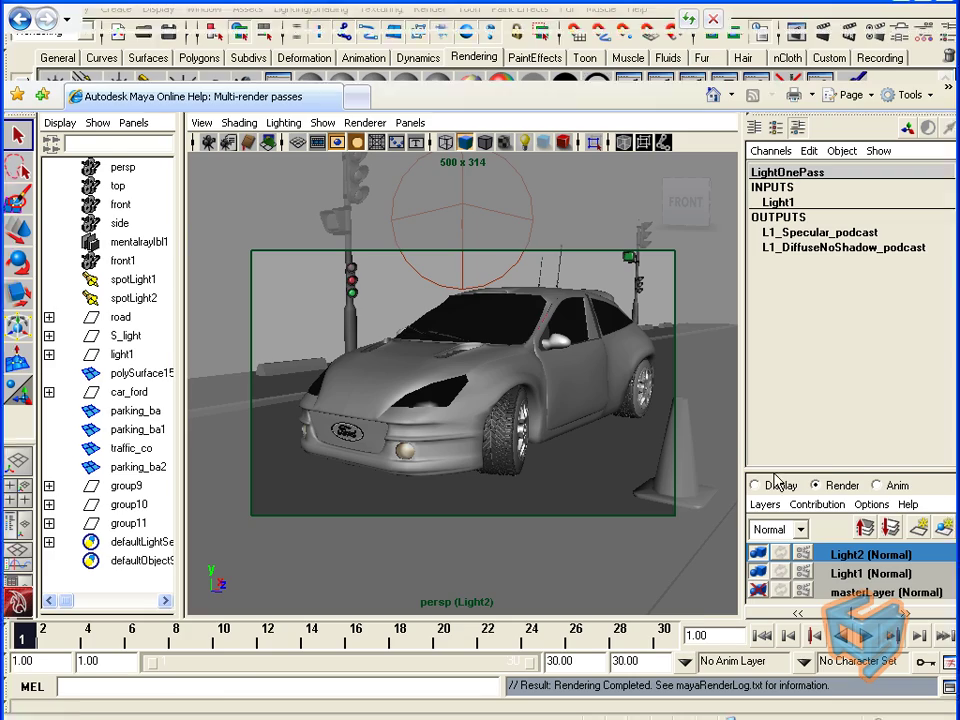
pyautogui.moveTo(953, 380); pyautogui.dragTo(946, 150)
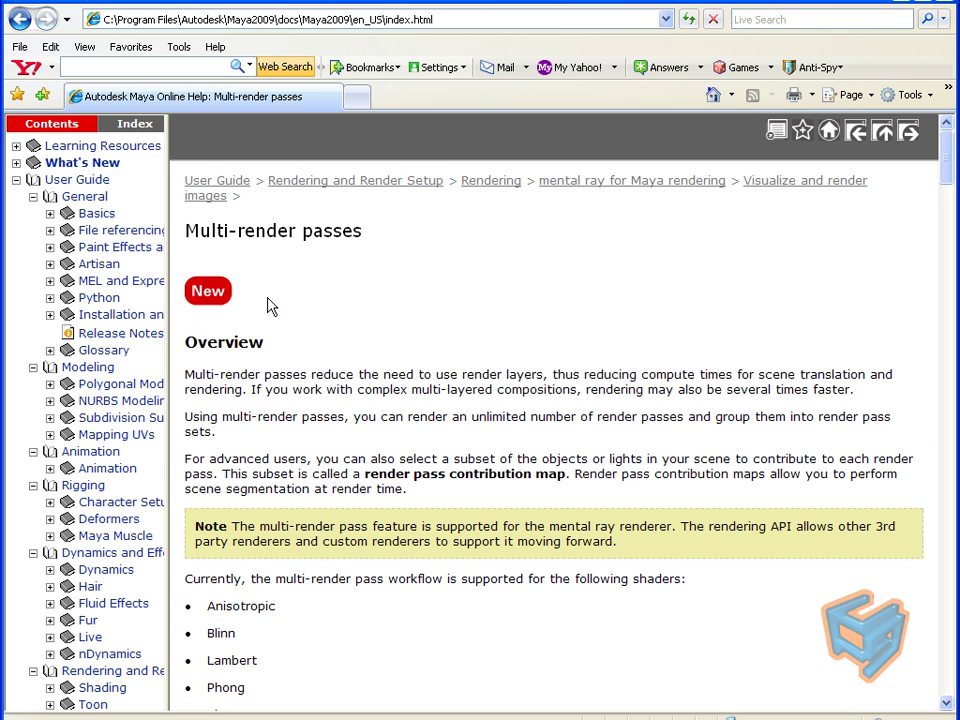
pyautogui.rightClick(321, 270)
pyautogui.click(369, 282)
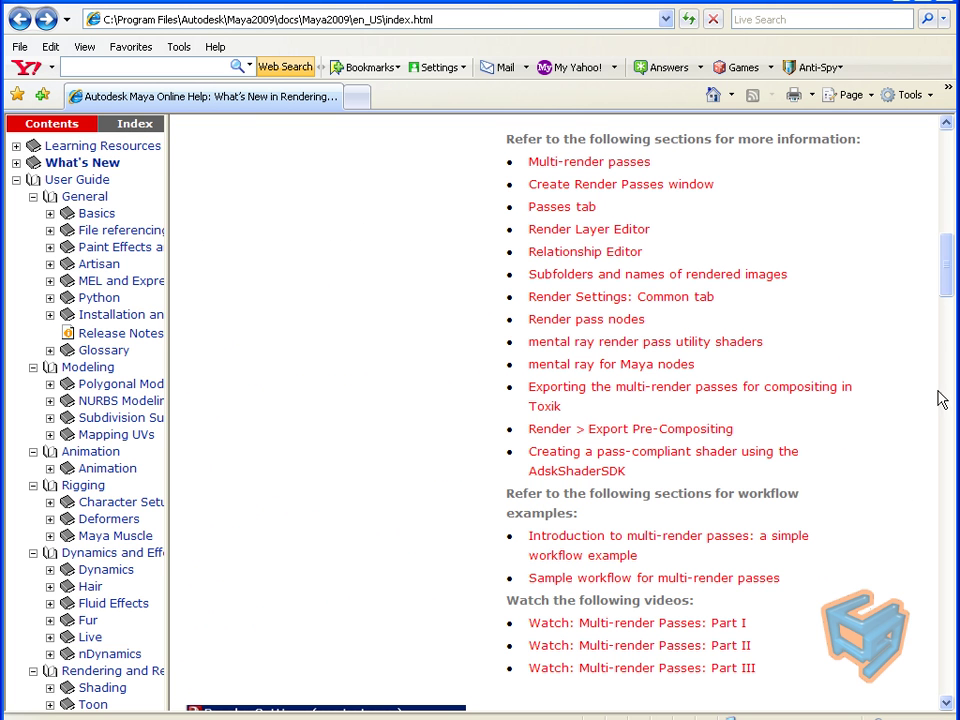
pyautogui.moveTo(943, 287)
pyautogui.mouseDown()
pyautogui.moveTo(952, 338)
pyautogui.moveTo(949, 289)
pyautogui.mouseUp()
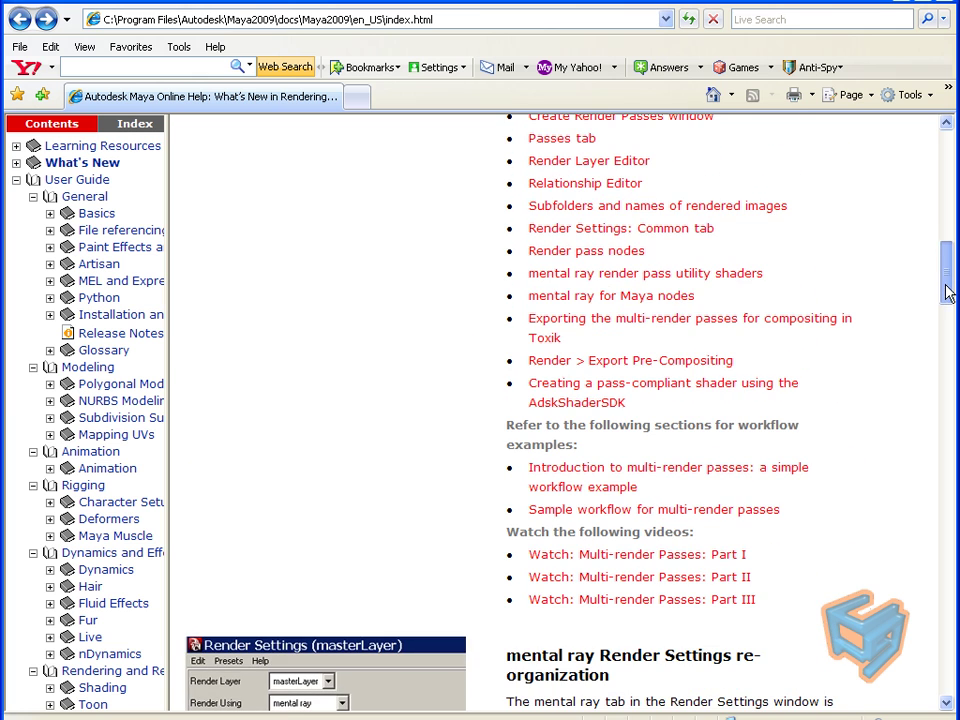